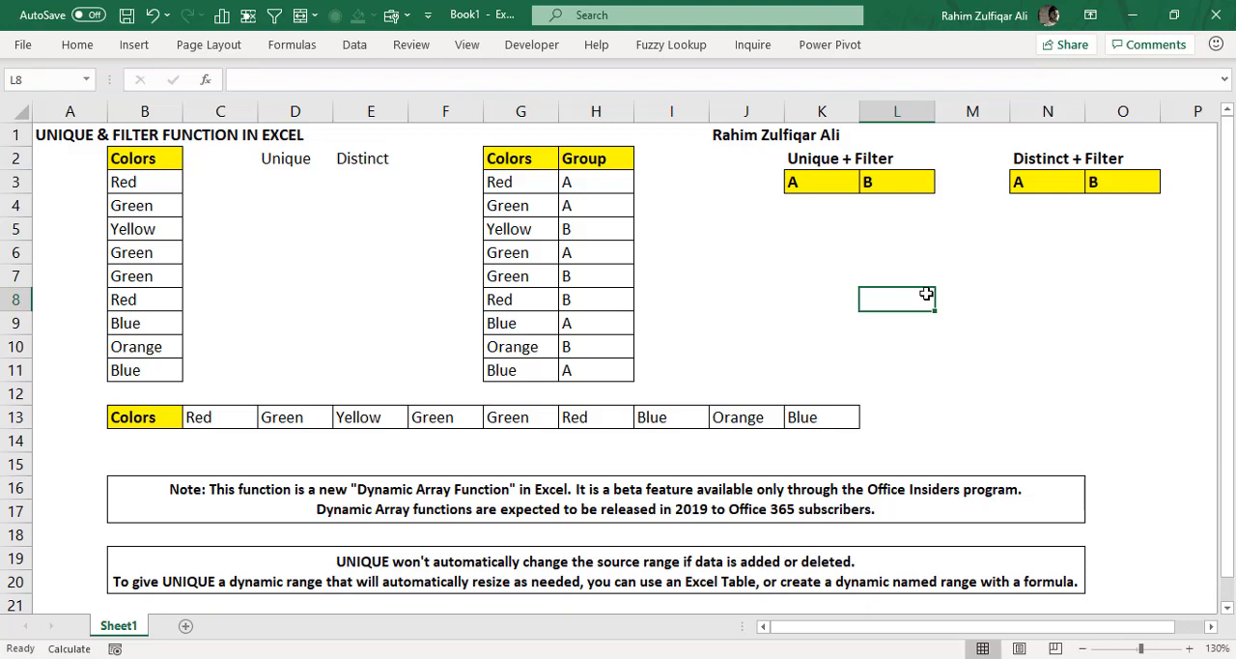
- Examine the Colors list, the Colors and Group table, and the two notes about dynamic array functions and source ranges
click(284, 186)
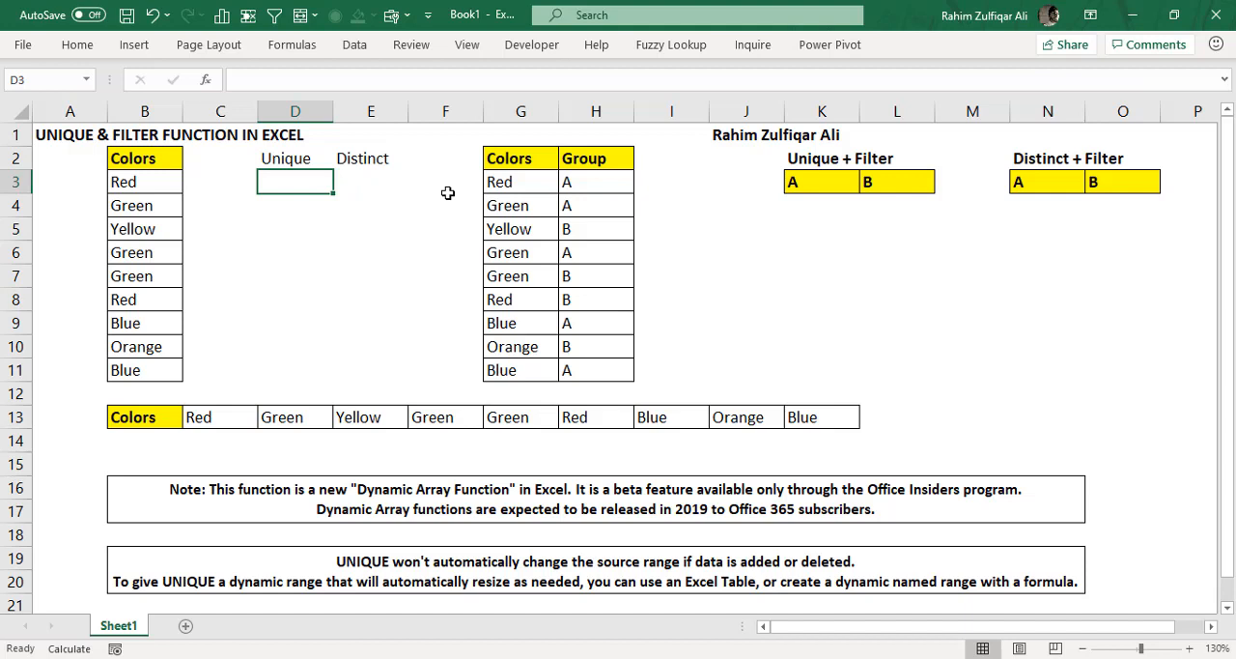
drag(138, 185, 143, 377)
drag(506, 182, 589, 367)
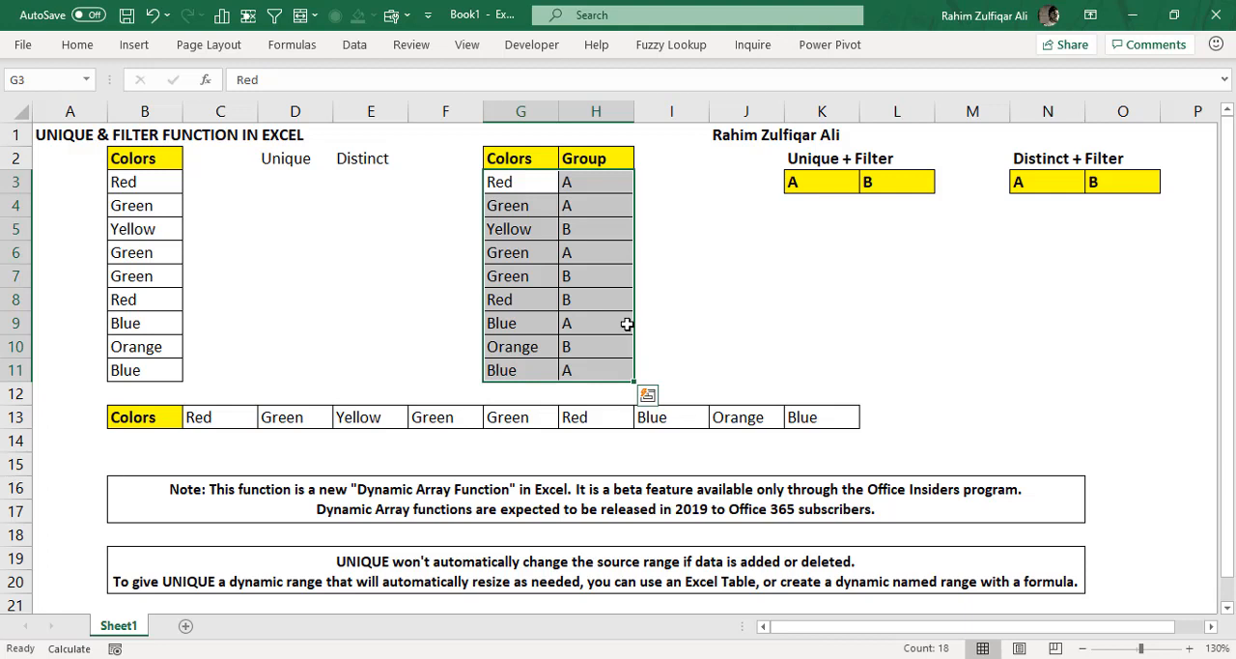
drag(157, 184, 163, 370)
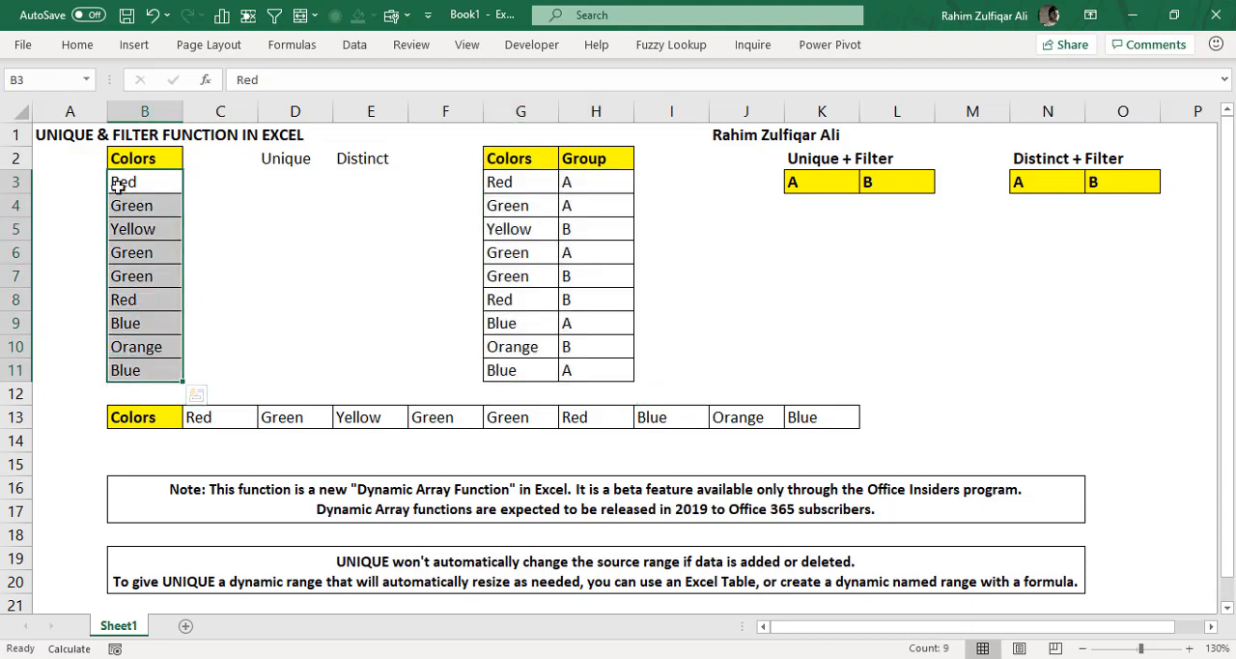
click(134, 45)
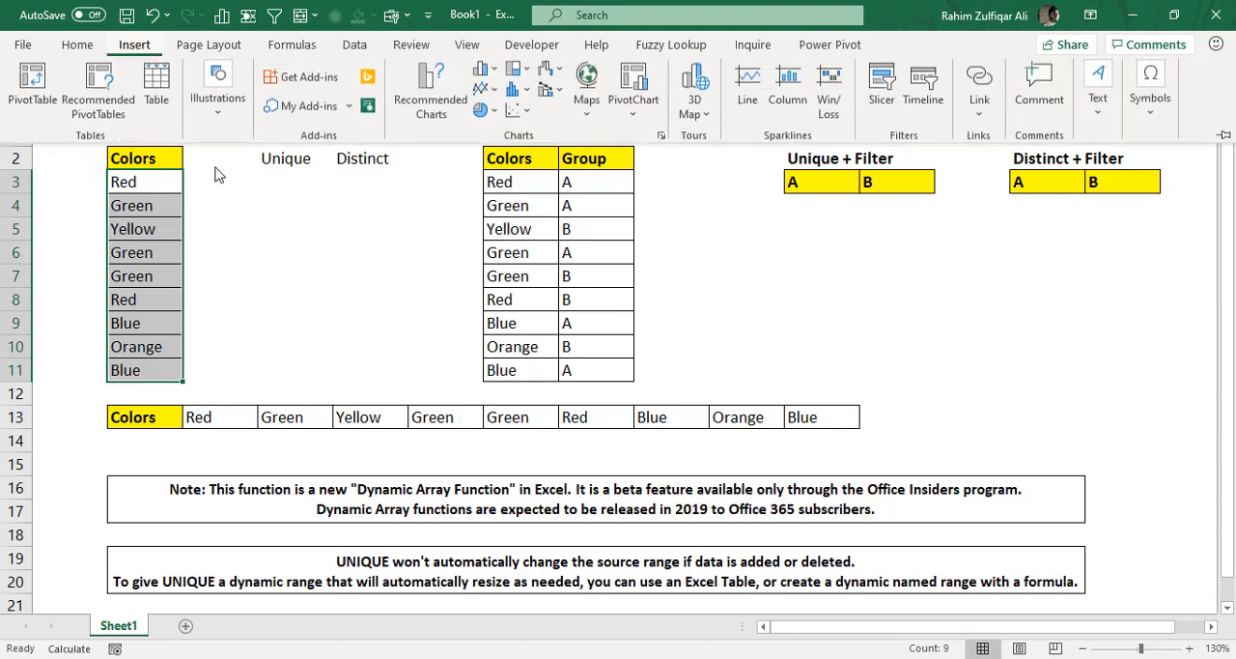
click(298, 356)
click(220, 252)
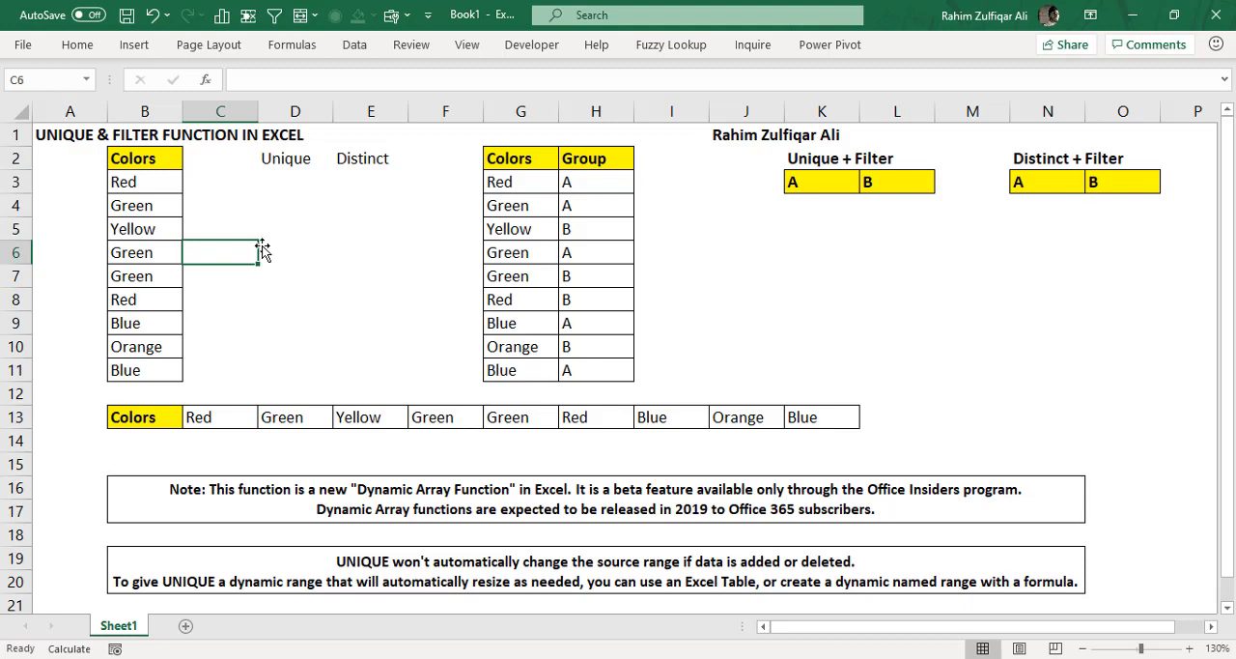
click(471, 485)
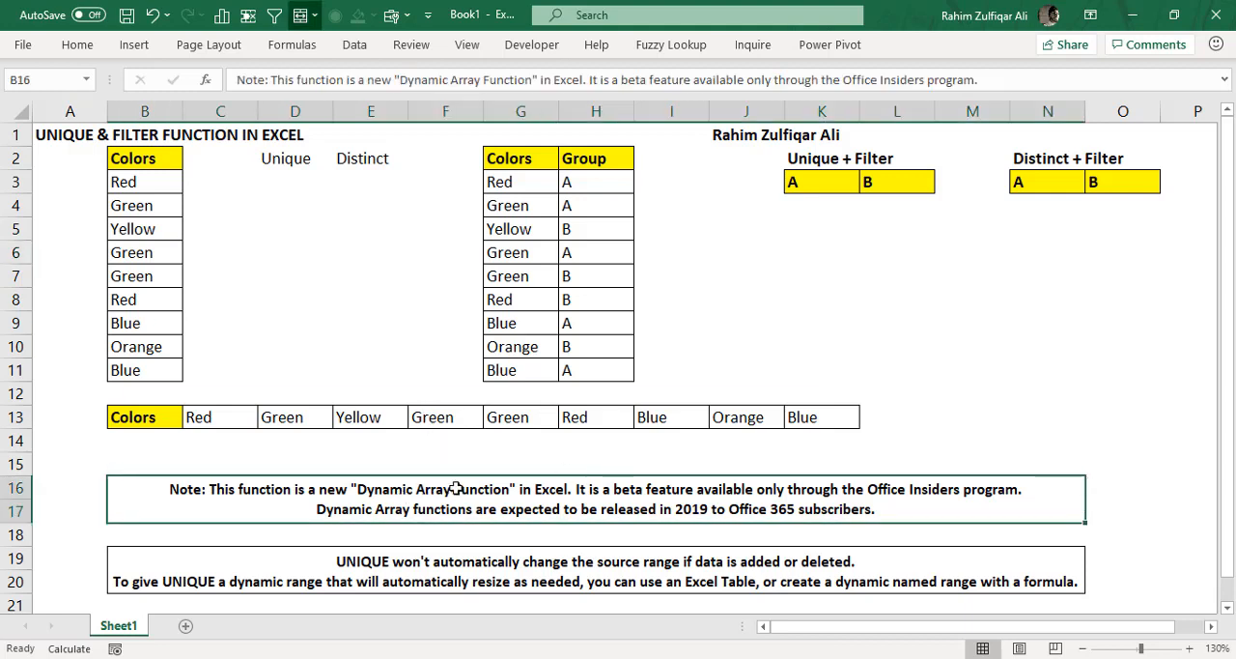
click(589, 566)
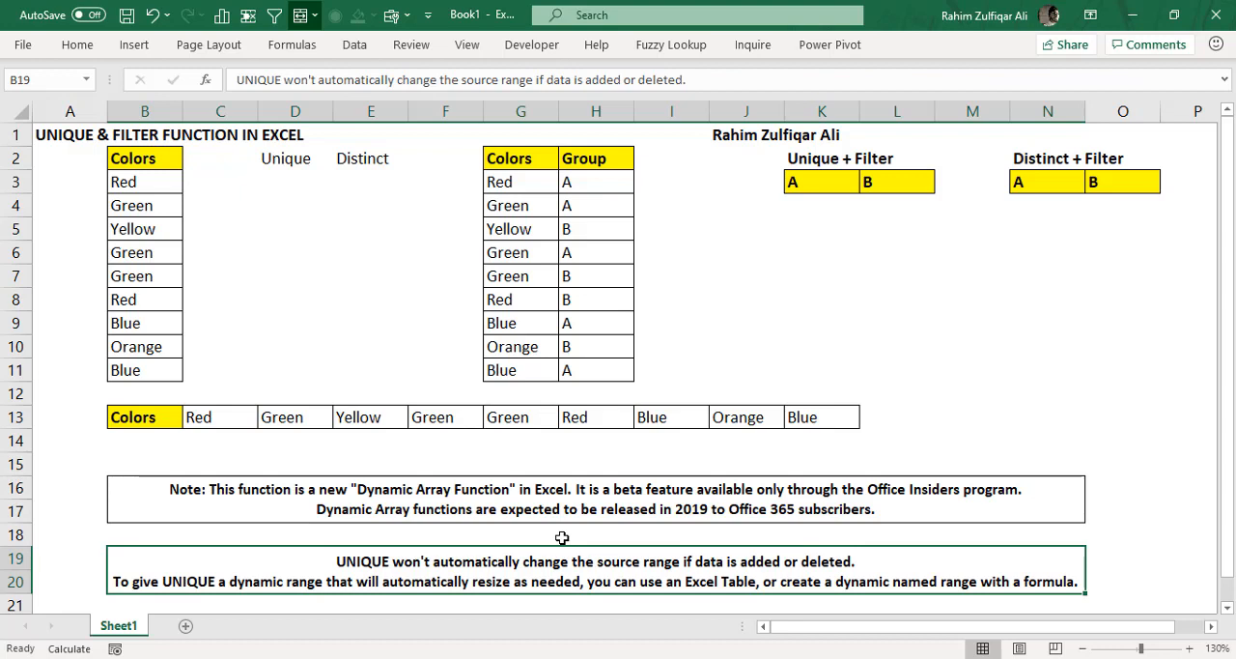
click(273, 190)
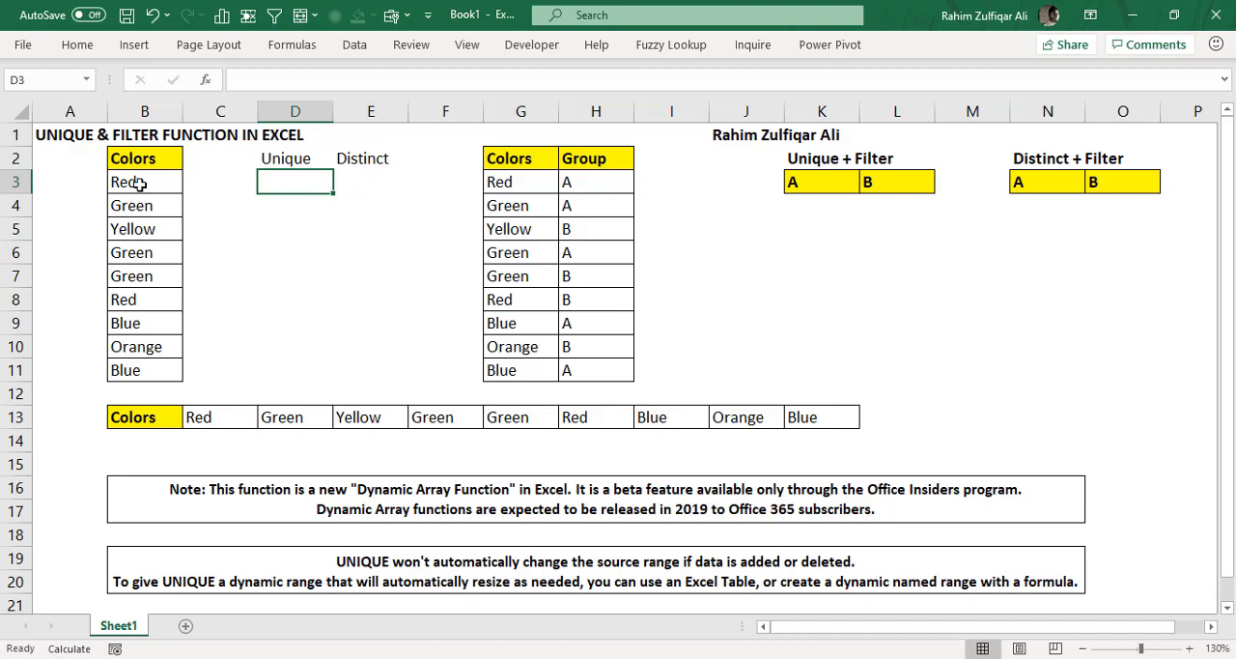
- Count the entries of the Colors list in cell A3 with the formula =COUNTA(B3:B11)
drag(140, 183, 158, 369)
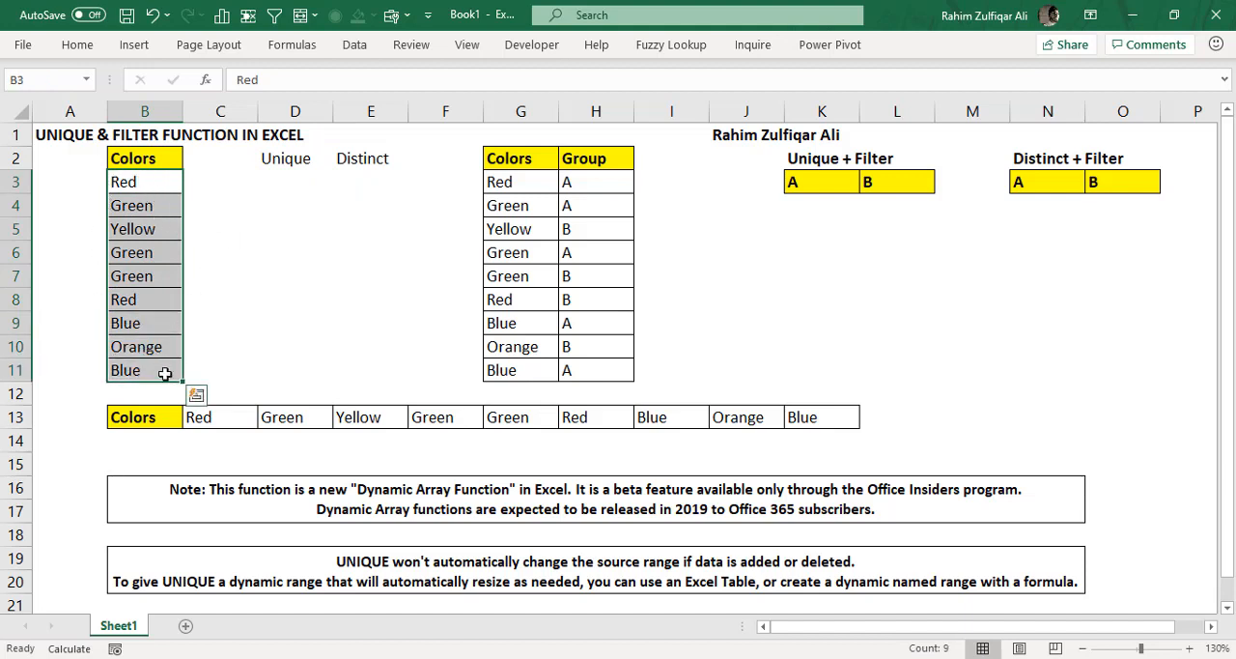
click(83, 190)
text(=)
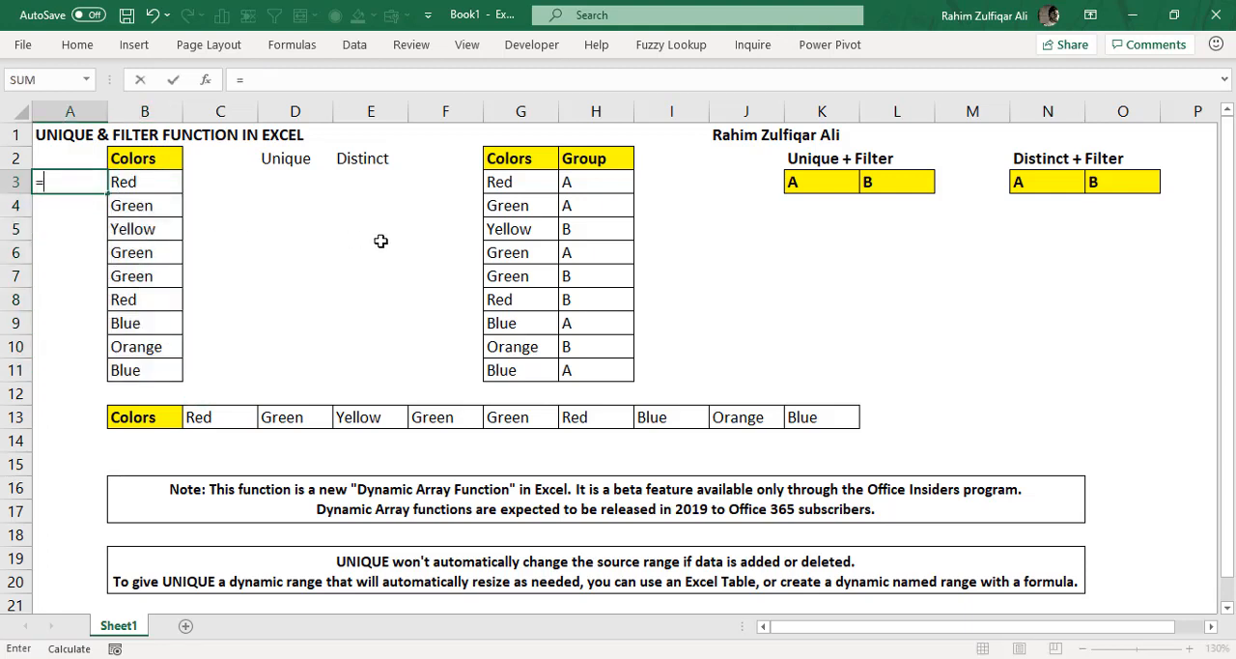
text(counta)
key(Tab)
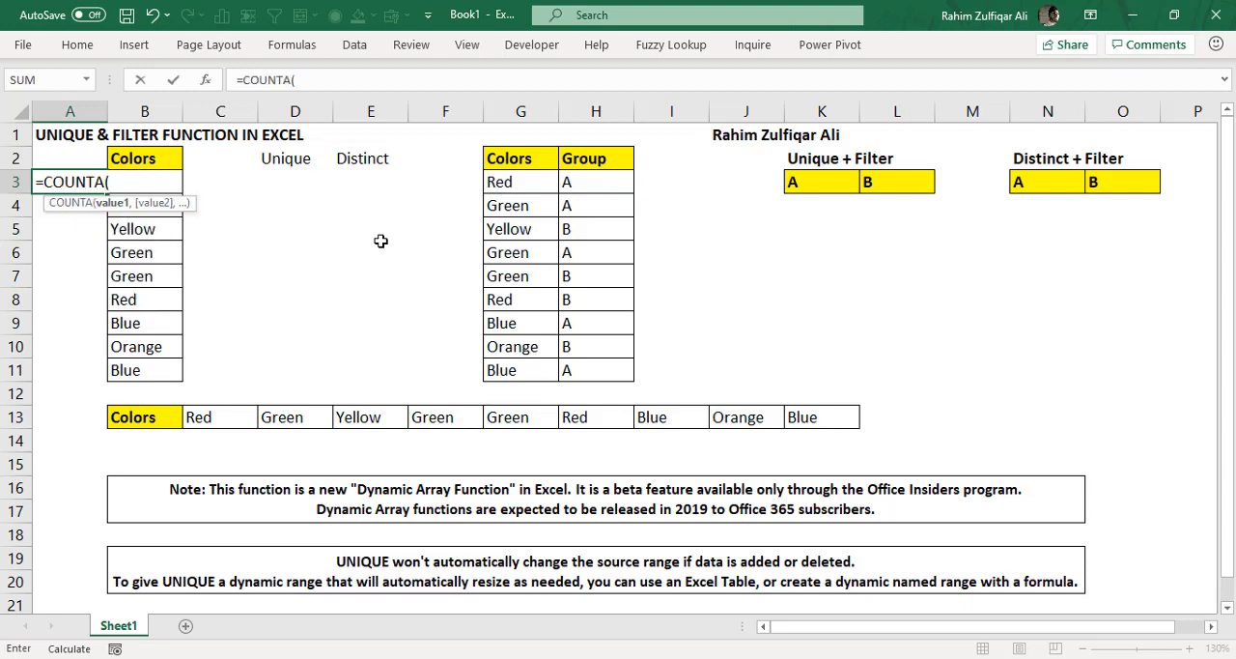
key(Right)
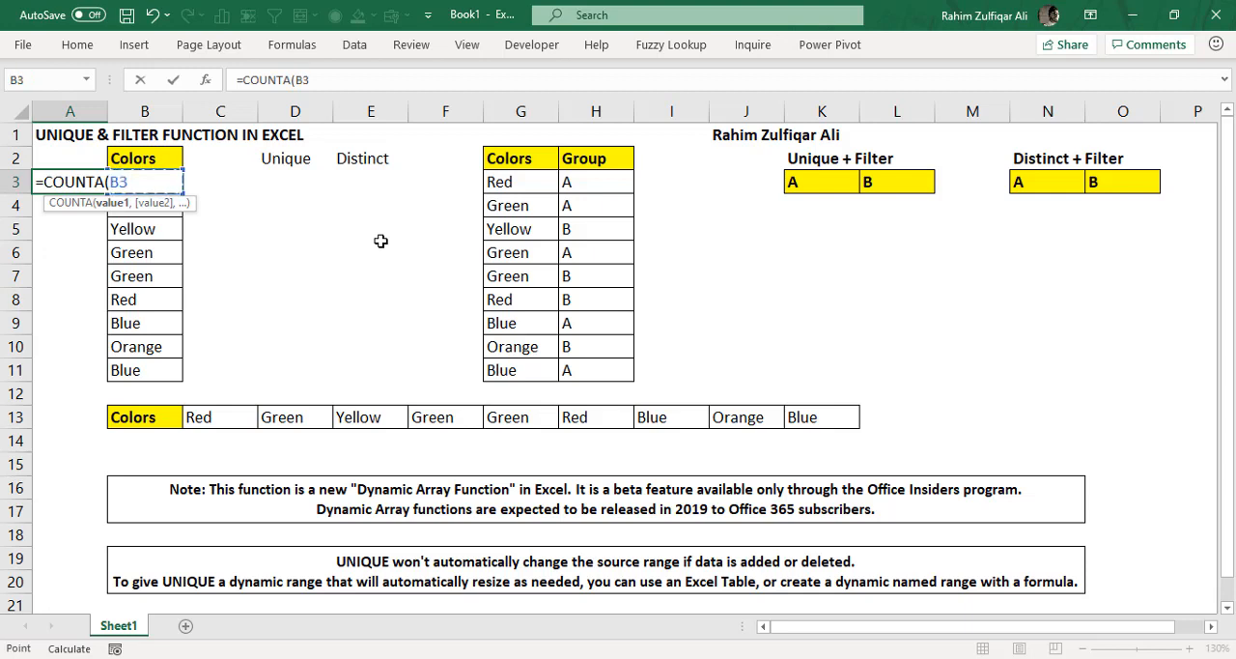
key(ctrl+shift+Down)
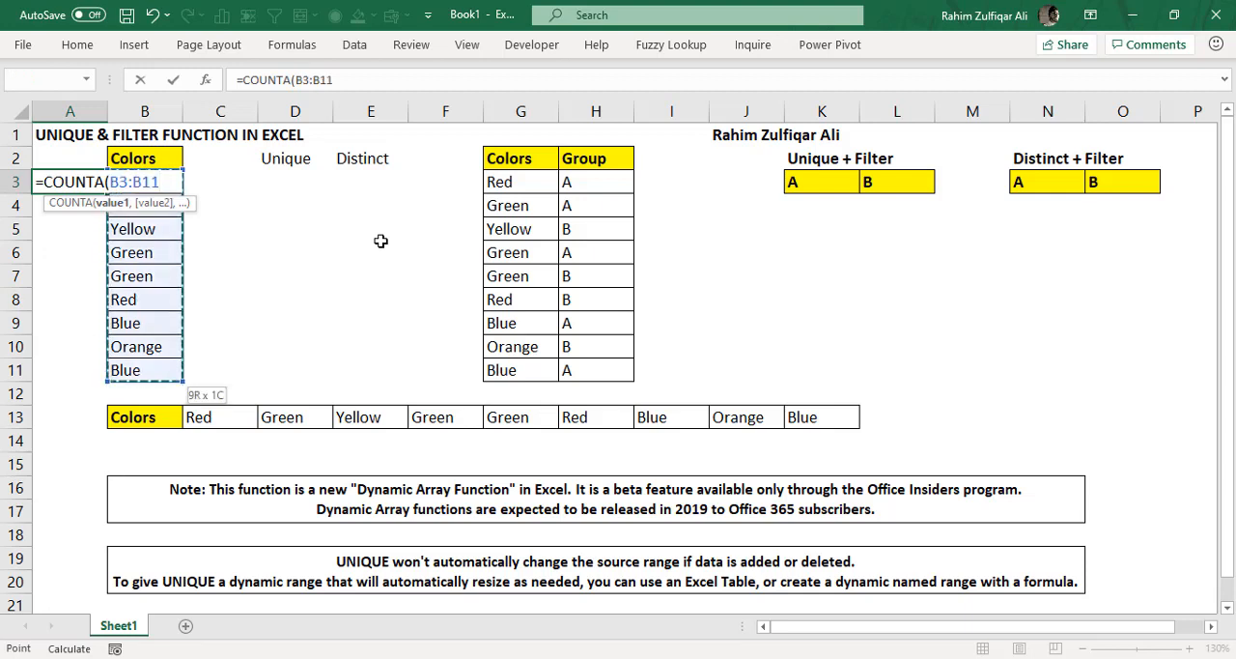
text())
key(Return)
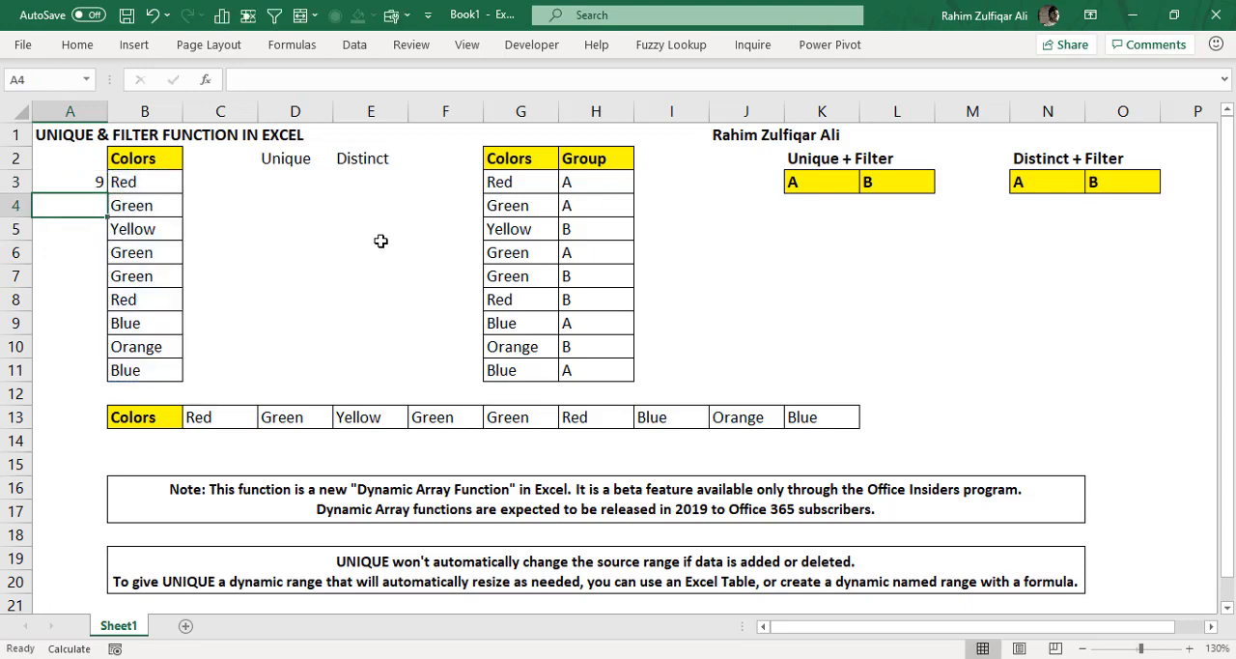
- Compare the count with the Colors list and delete the COUNTA formula from cell A3
click(81, 181)
drag(138, 194, 153, 348)
click(76, 181)
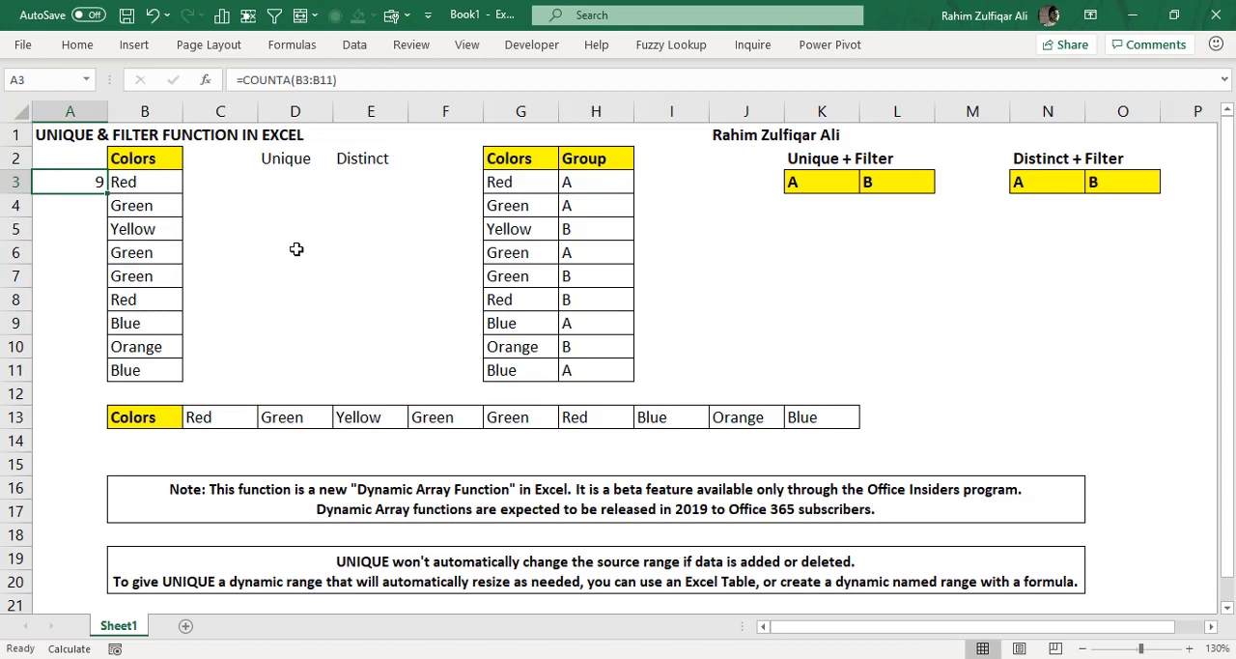
key(Delete)
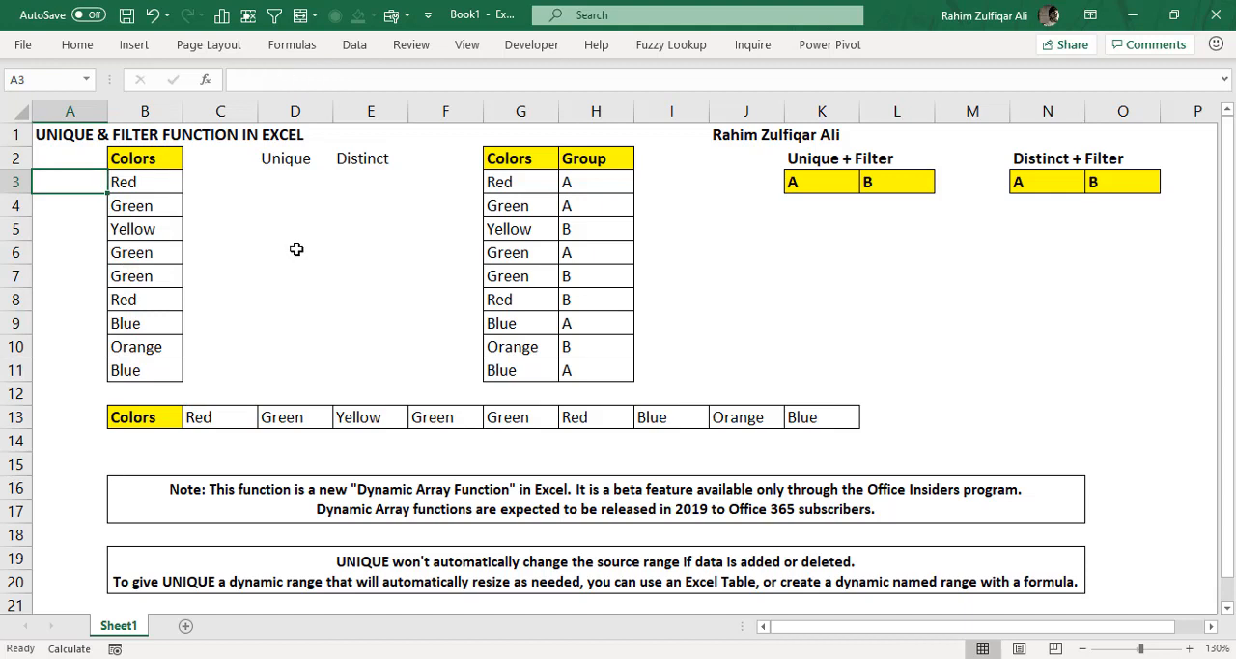
- Go through the Colors list in B3:B11 entry by entry to identify the different colors it contains
drag(155, 191, 155, 374)
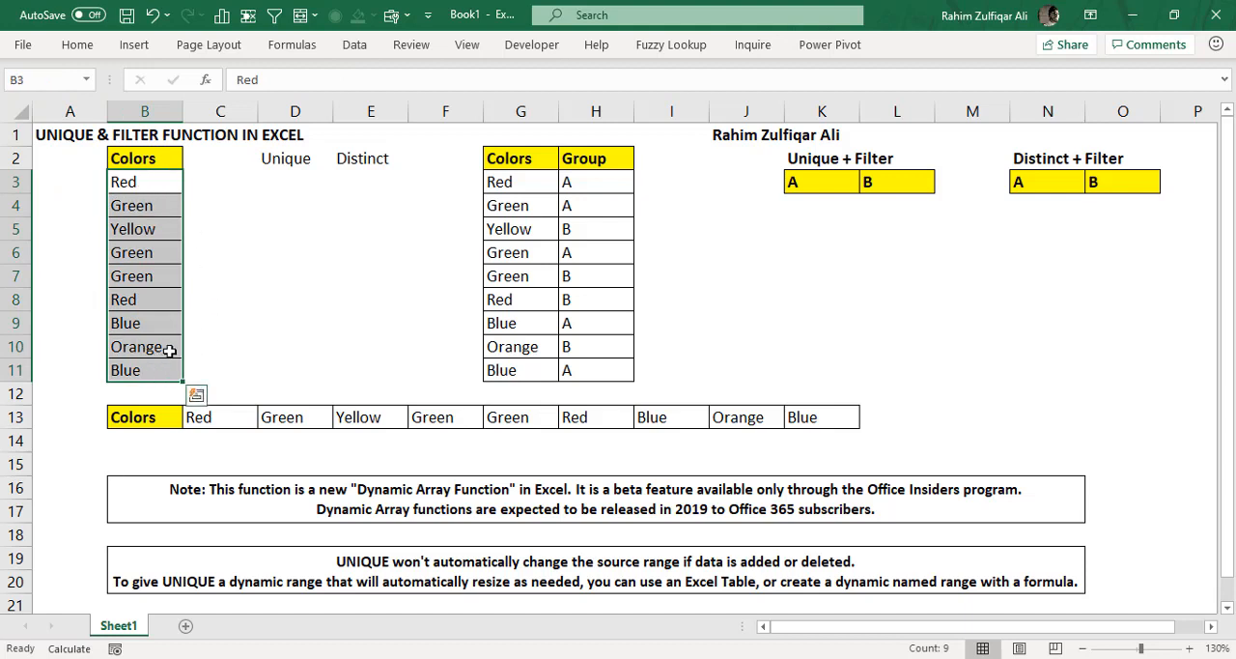
click(280, 181)
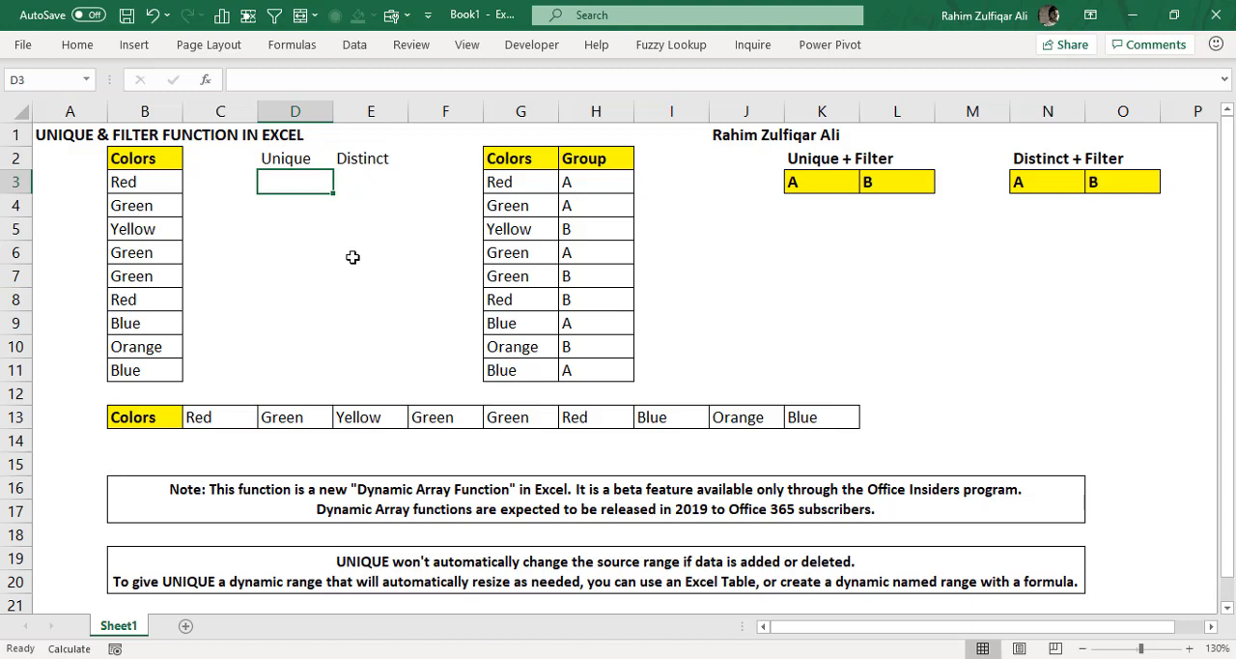
drag(164, 190, 163, 371)
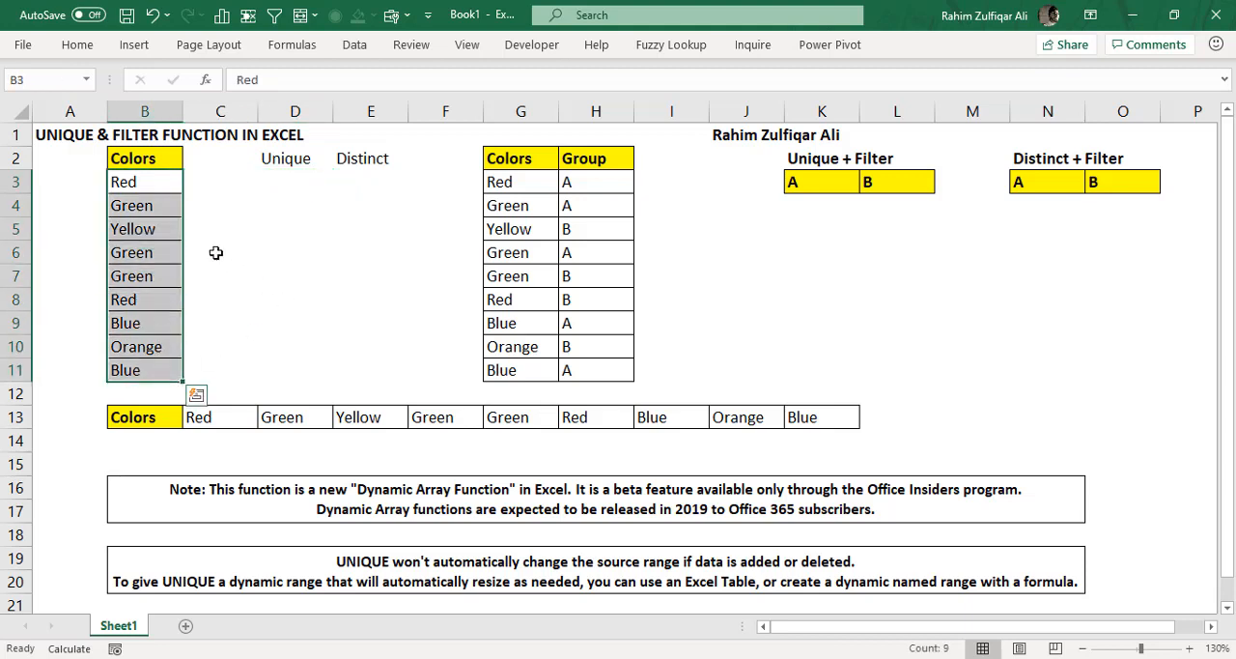
click(150, 182)
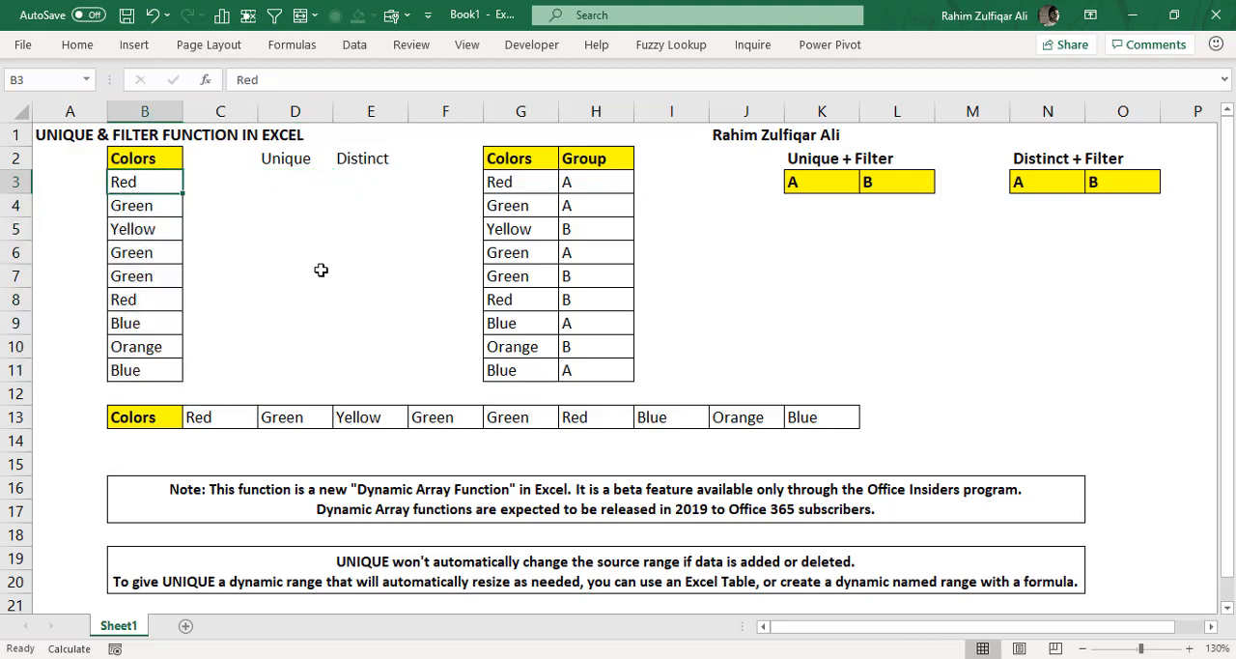
click(150, 208)
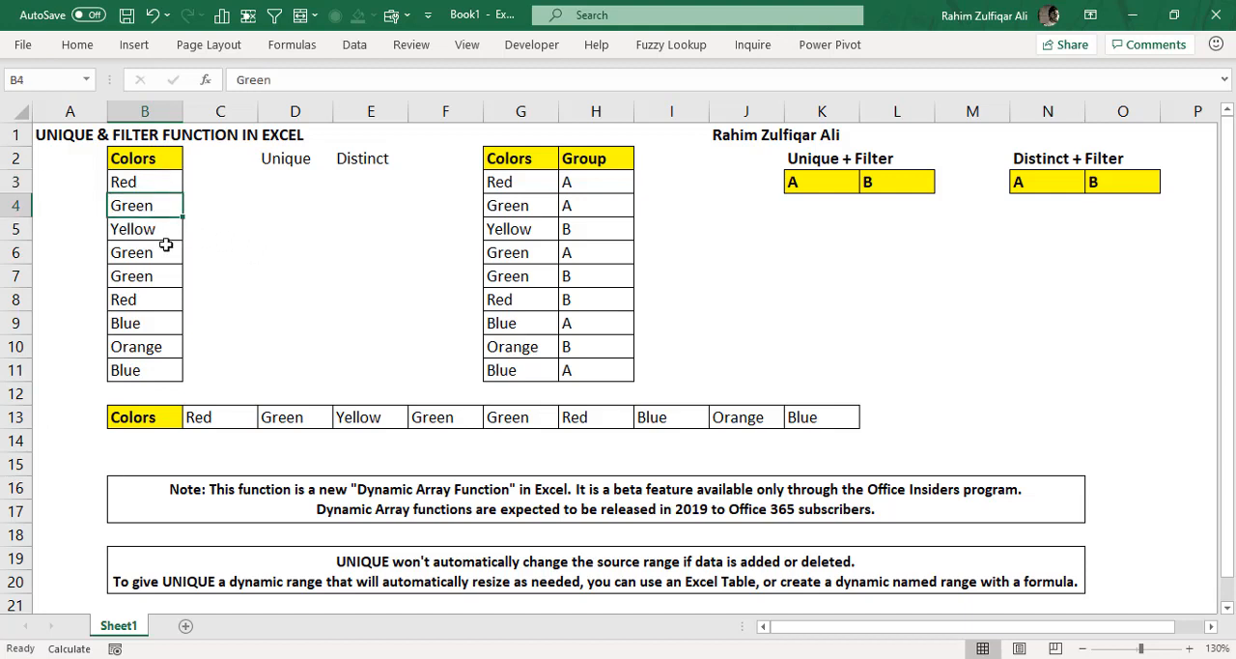
click(151, 232)
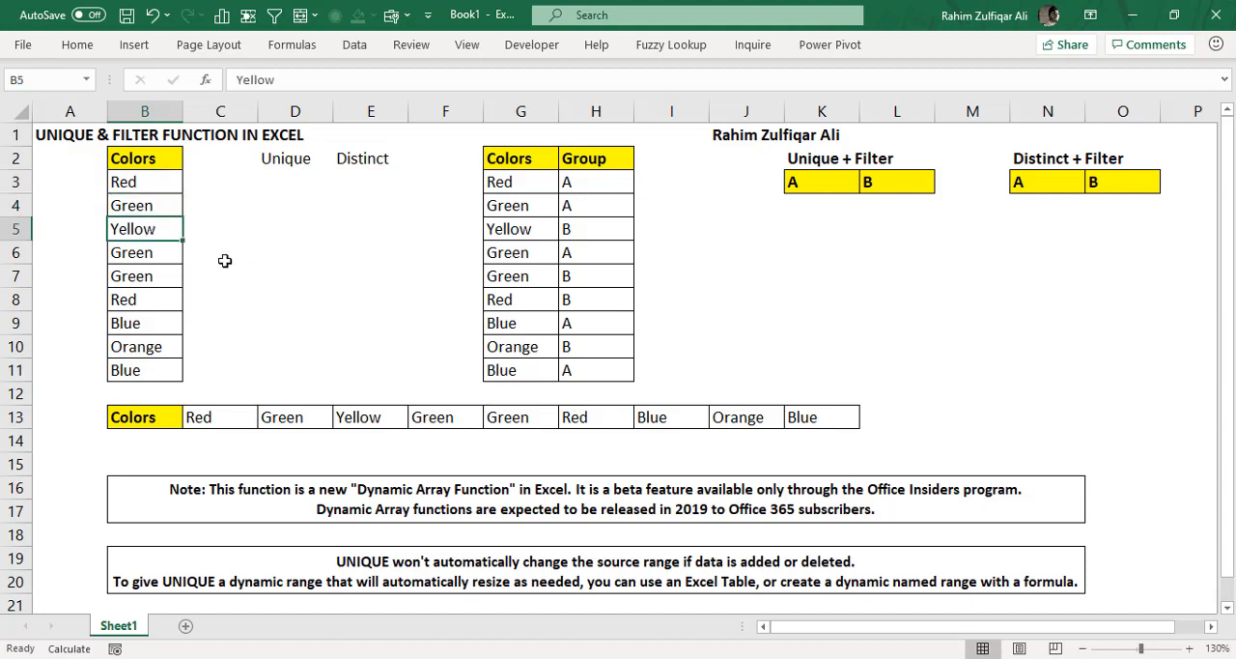
click(157, 255)
click(157, 275)
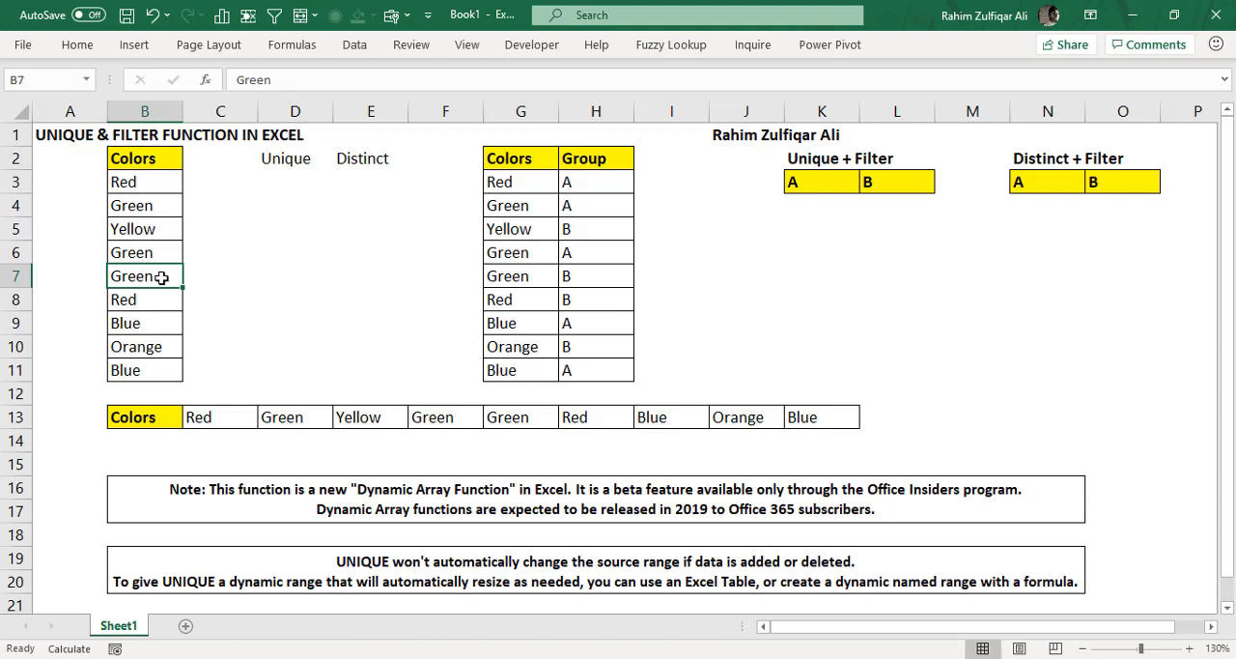
click(141, 300)
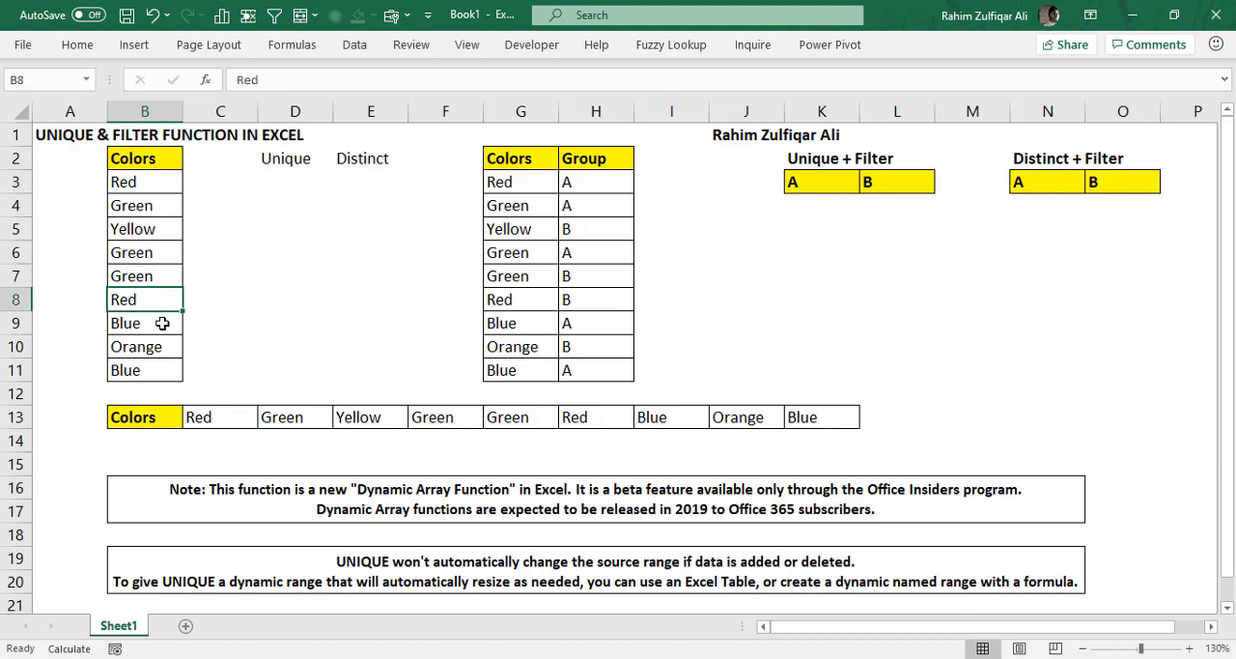
click(147, 325)
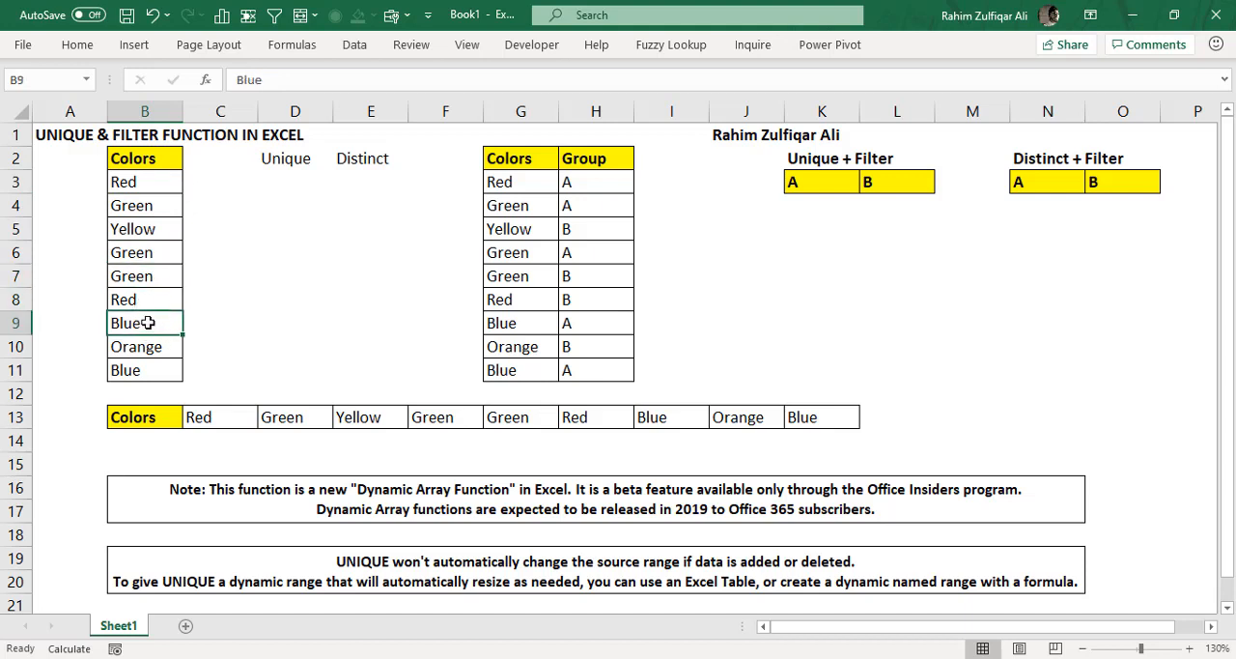
click(154, 346)
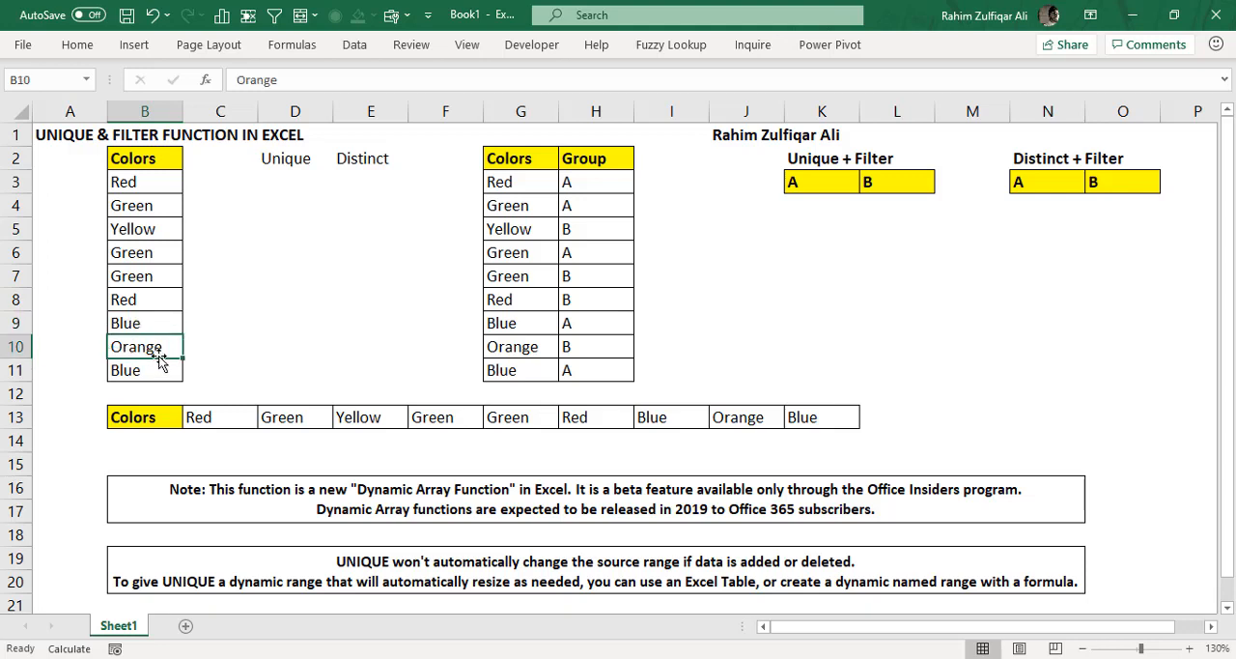
click(156, 371)
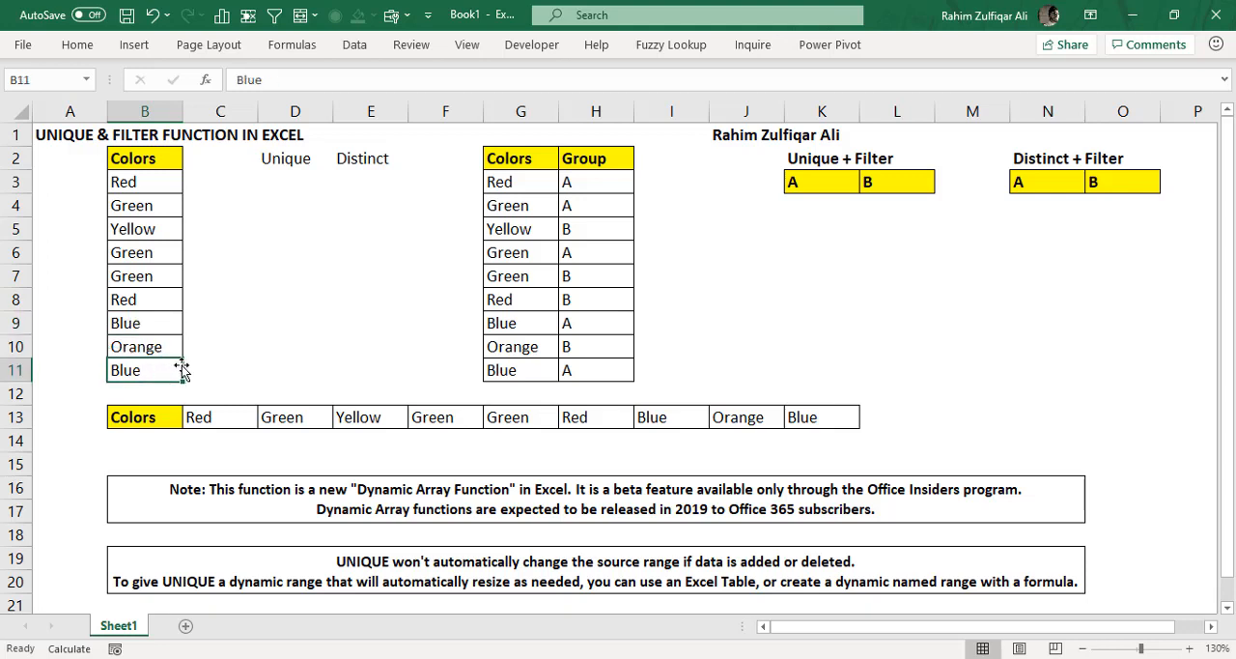
- Examine the Colors list in B3:B11 for colors that occur only once
drag(138, 184, 141, 370)
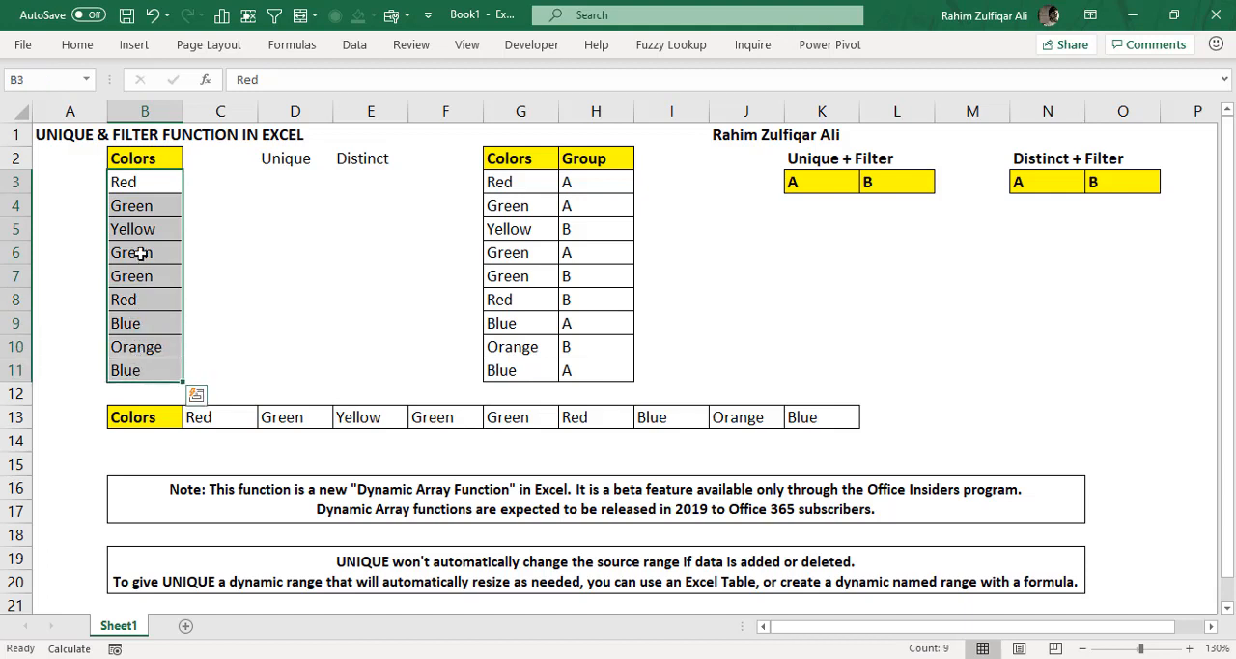
click(139, 233)
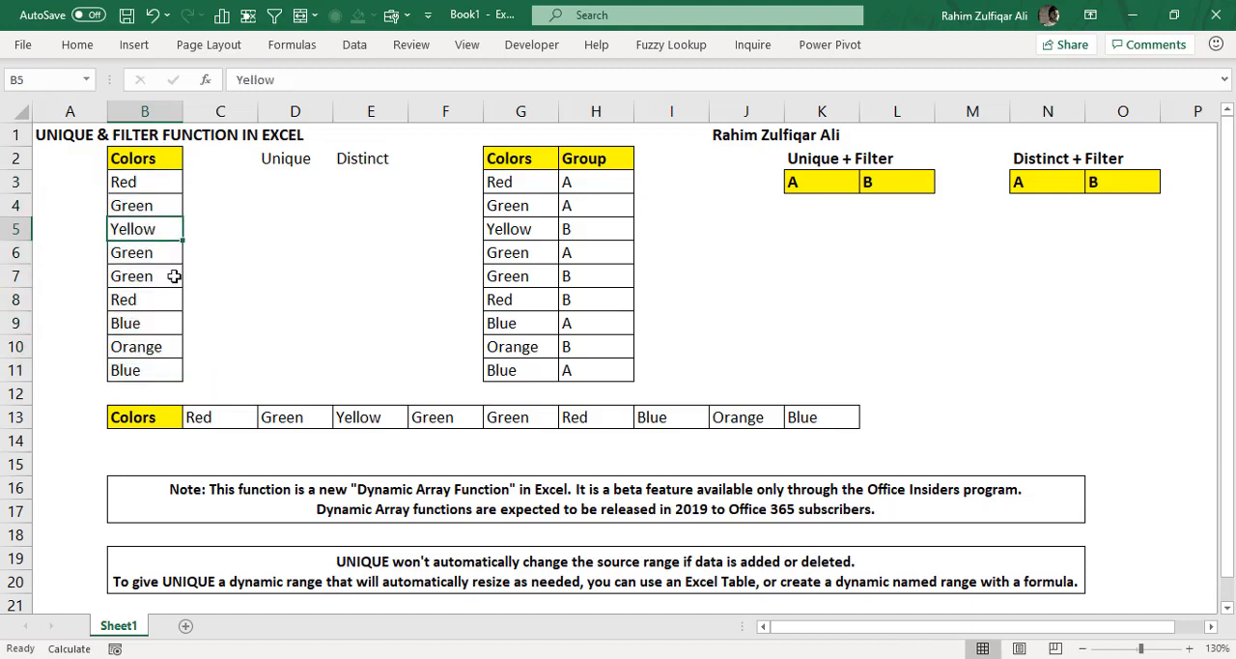
click(145, 347)
click(143, 235)
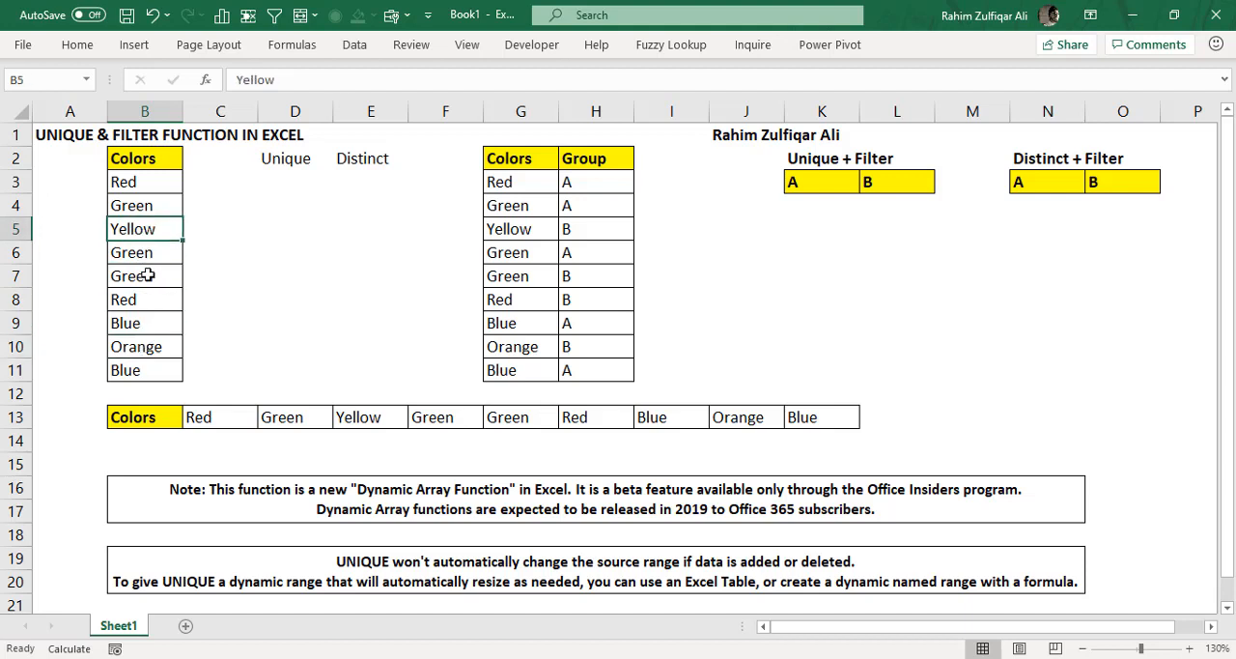
click(151, 349)
drag(138, 183, 147, 370)
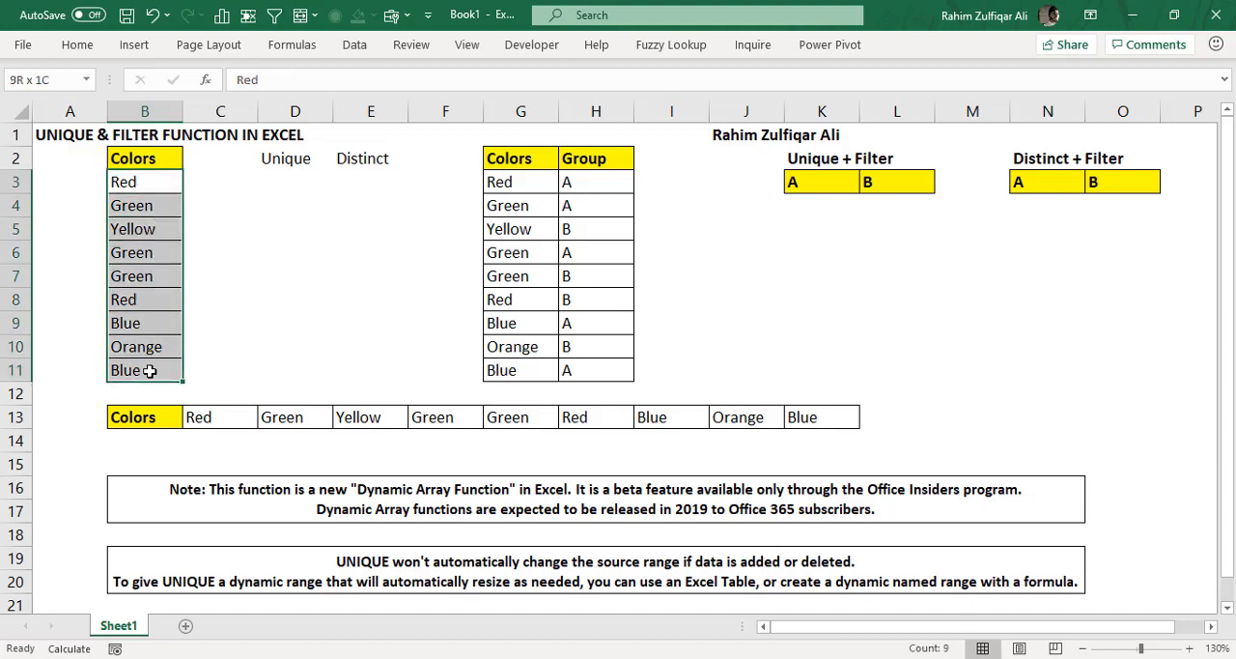
click(143, 349)
click(143, 230)
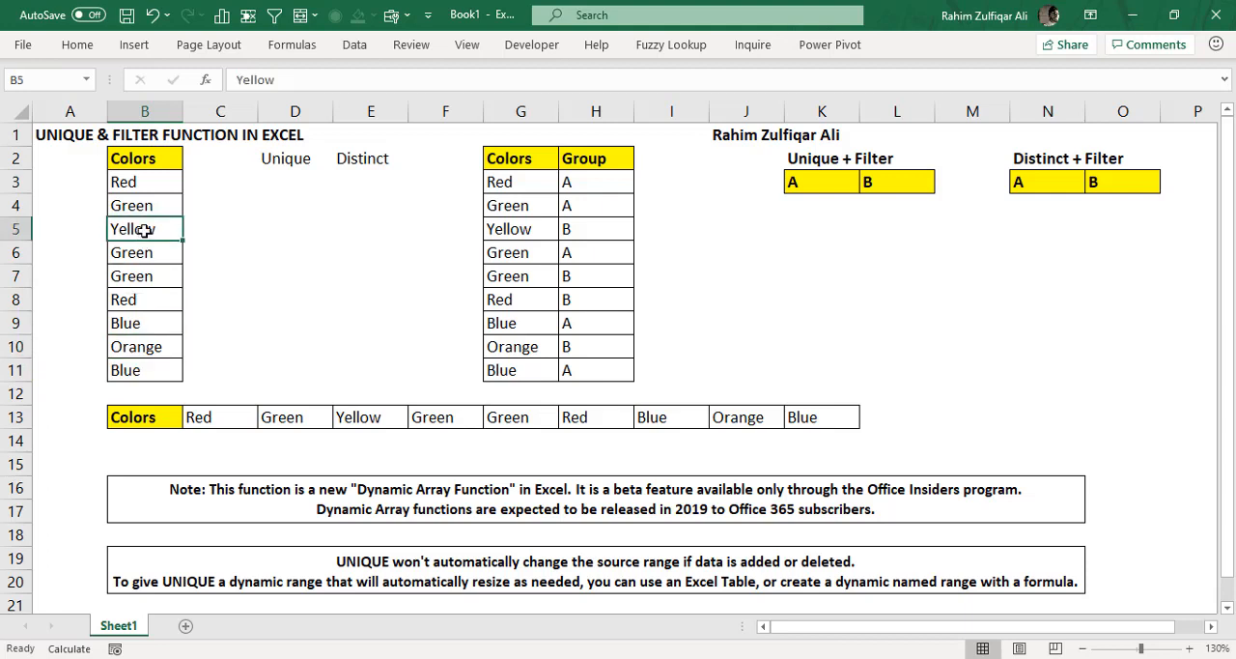
- Check the Colors list in B3:B11 for colors that are repeated
click(148, 181)
click(146, 199)
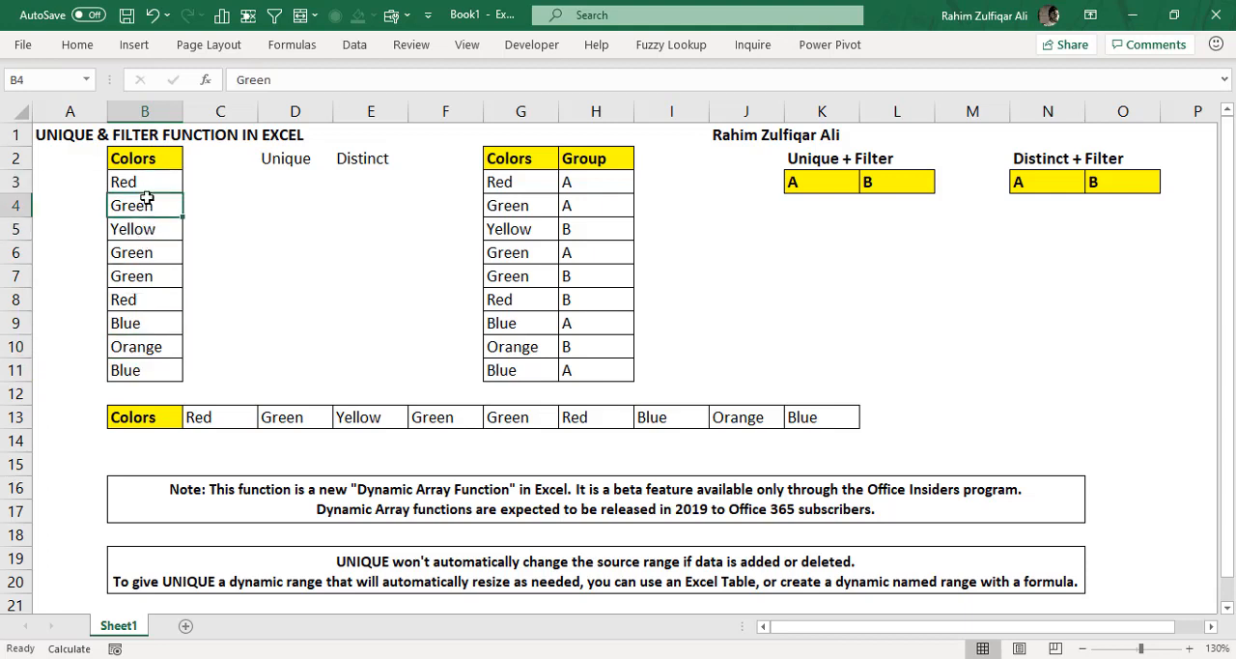
click(150, 257)
click(148, 277)
click(147, 301)
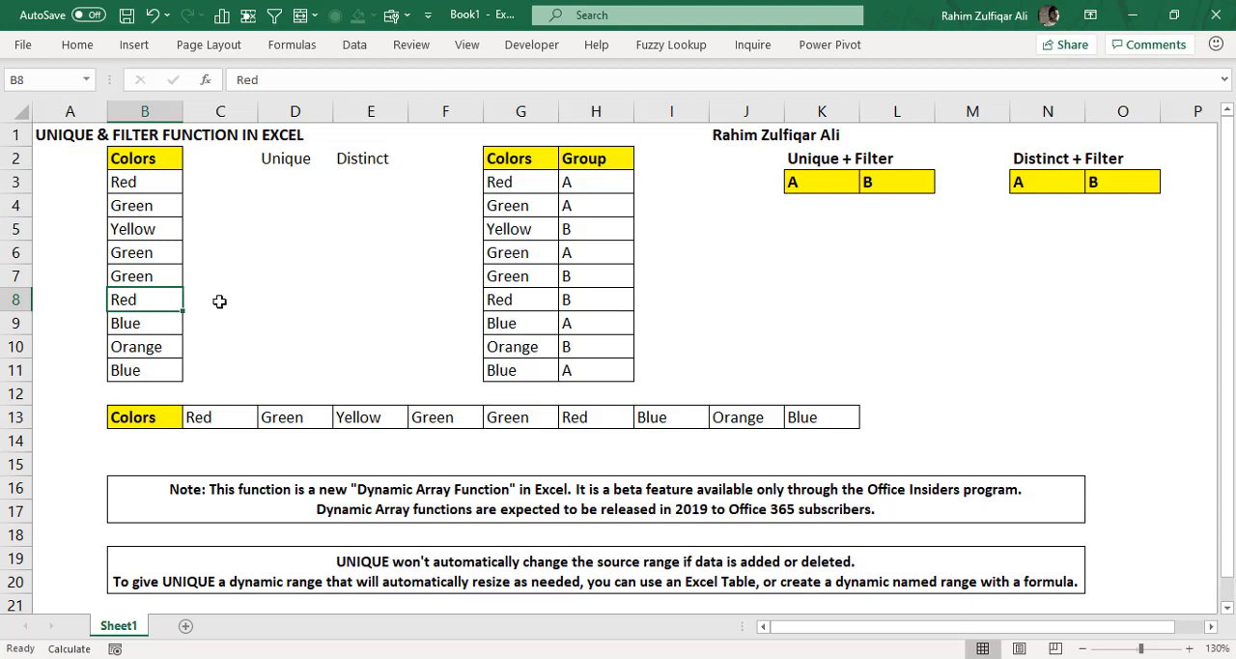
drag(153, 182, 154, 363)
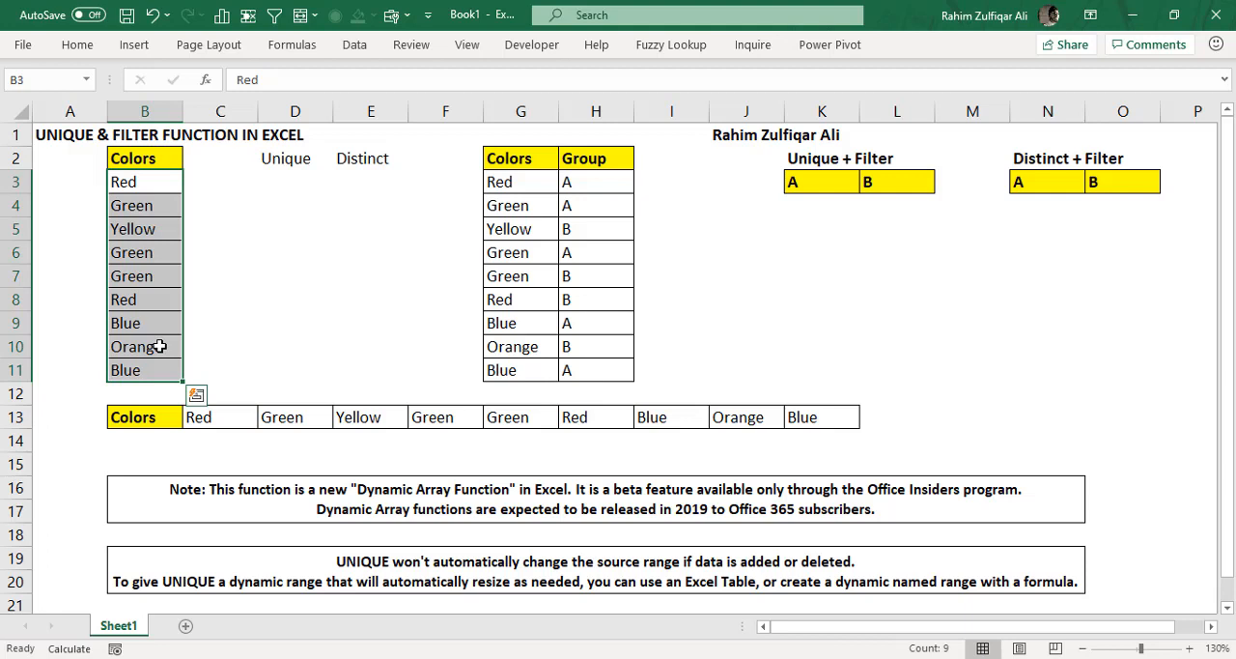
click(155, 185)
drag(154, 185, 154, 300)
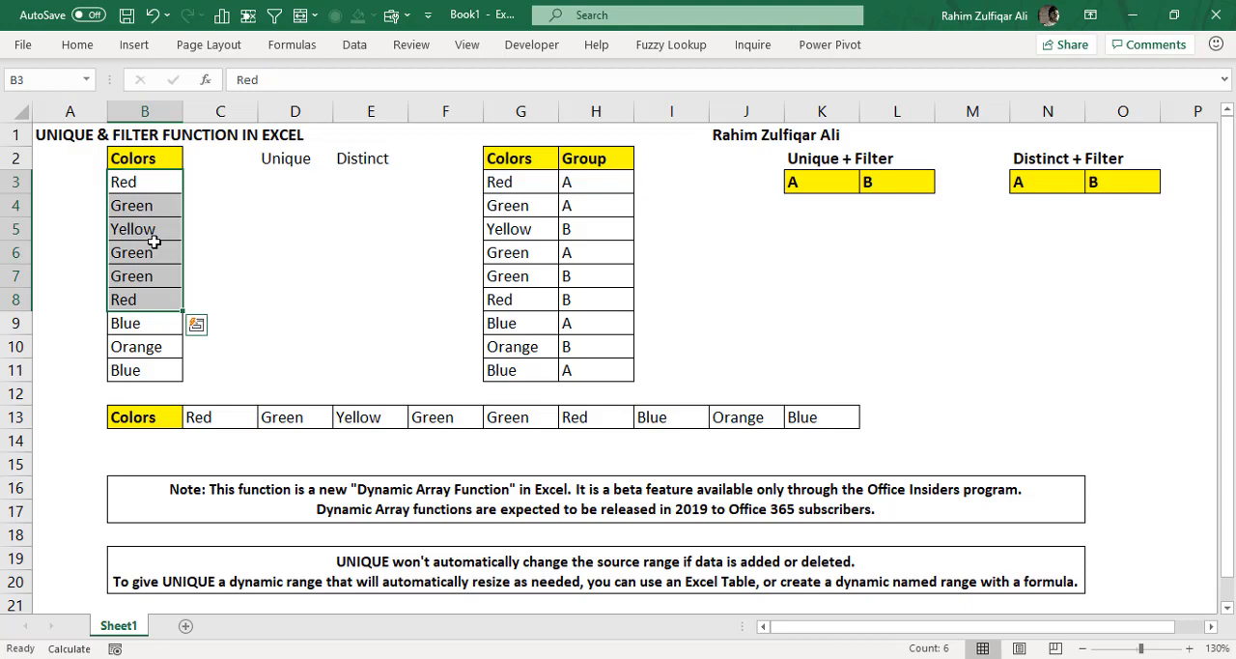
click(273, 183)
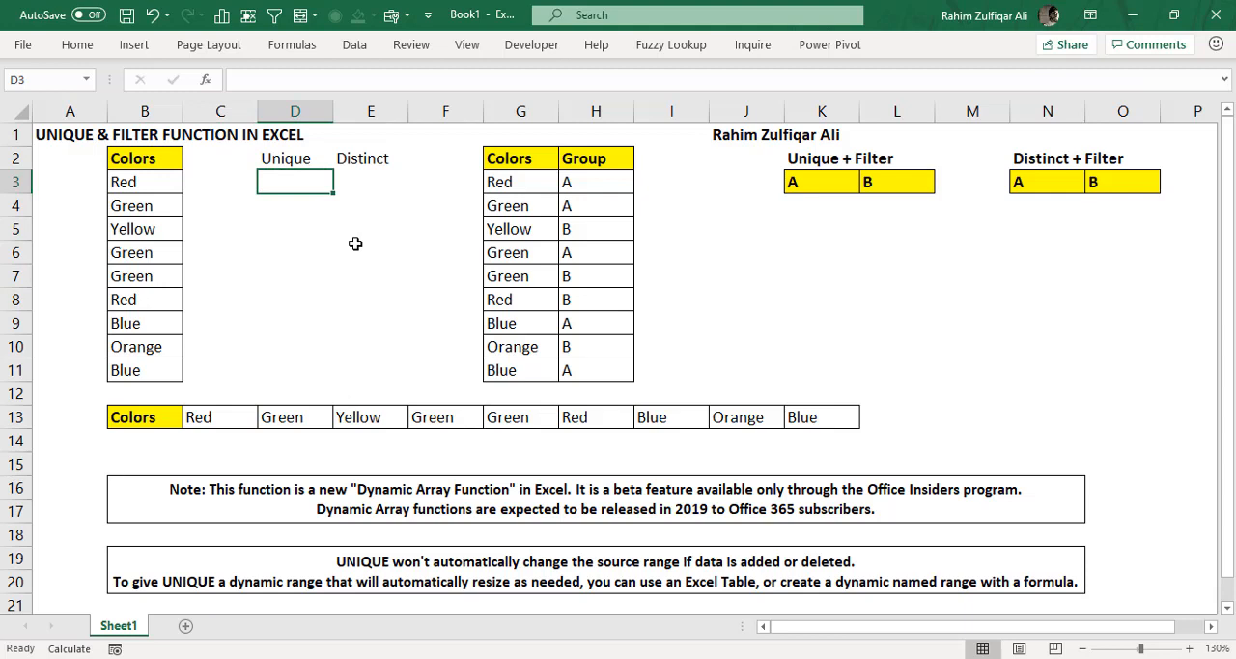
text(=)
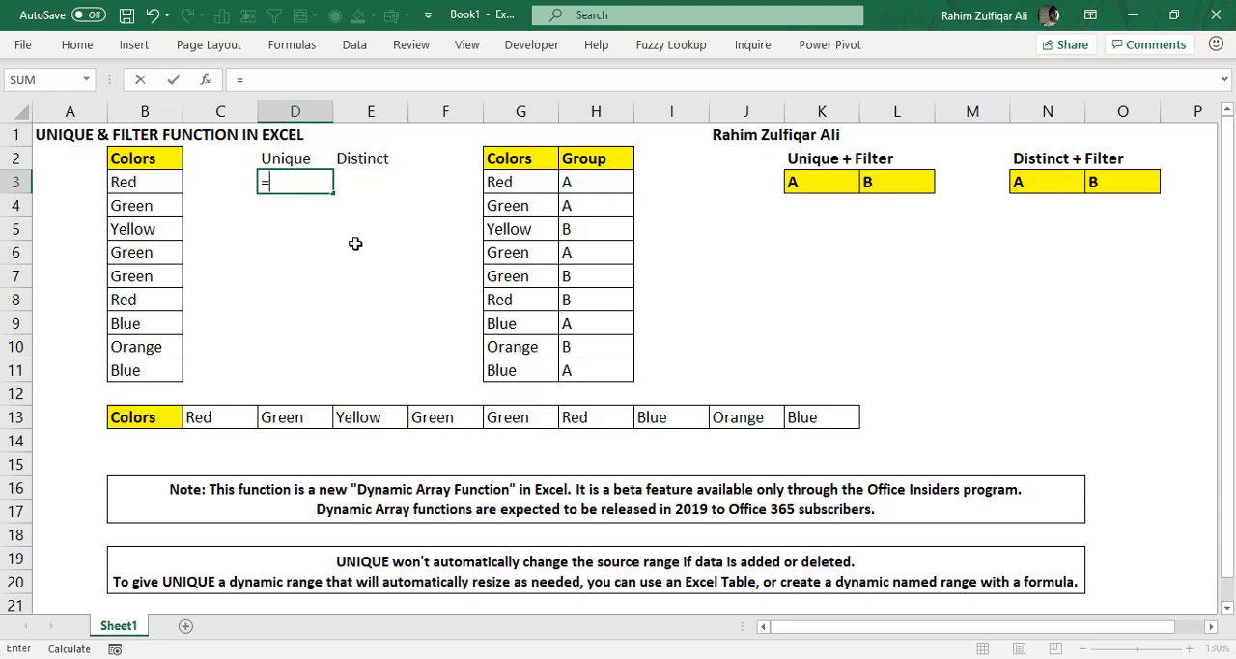
key(Escape)
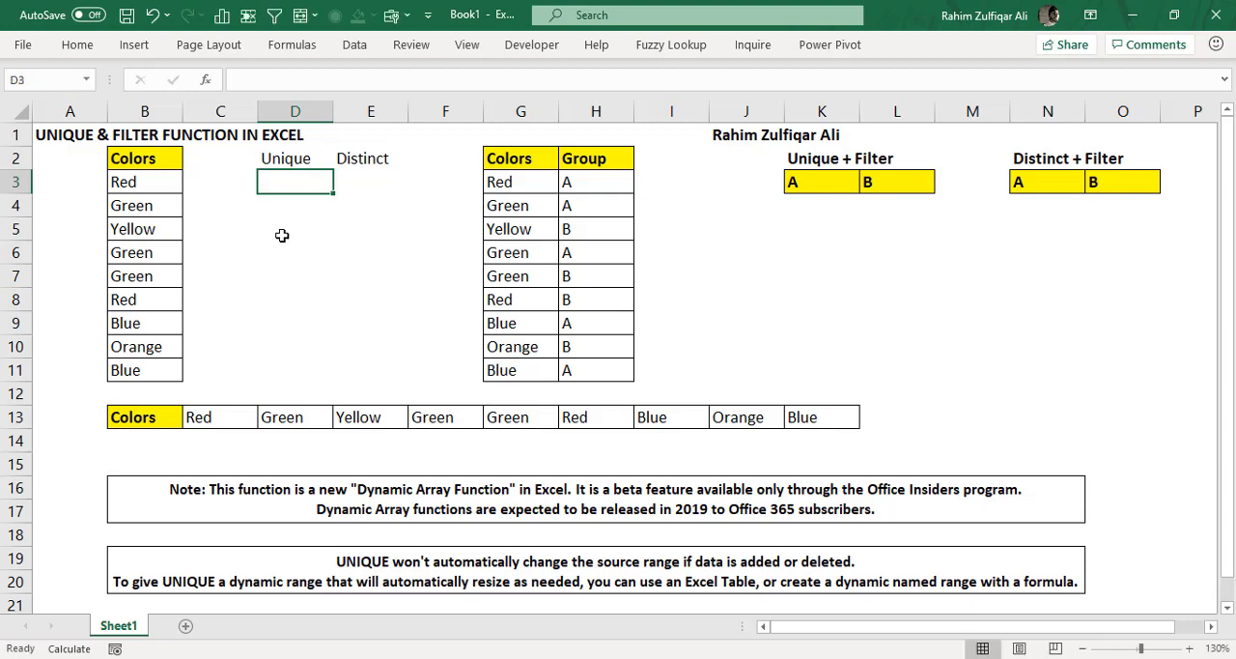
drag(147, 184, 147, 371)
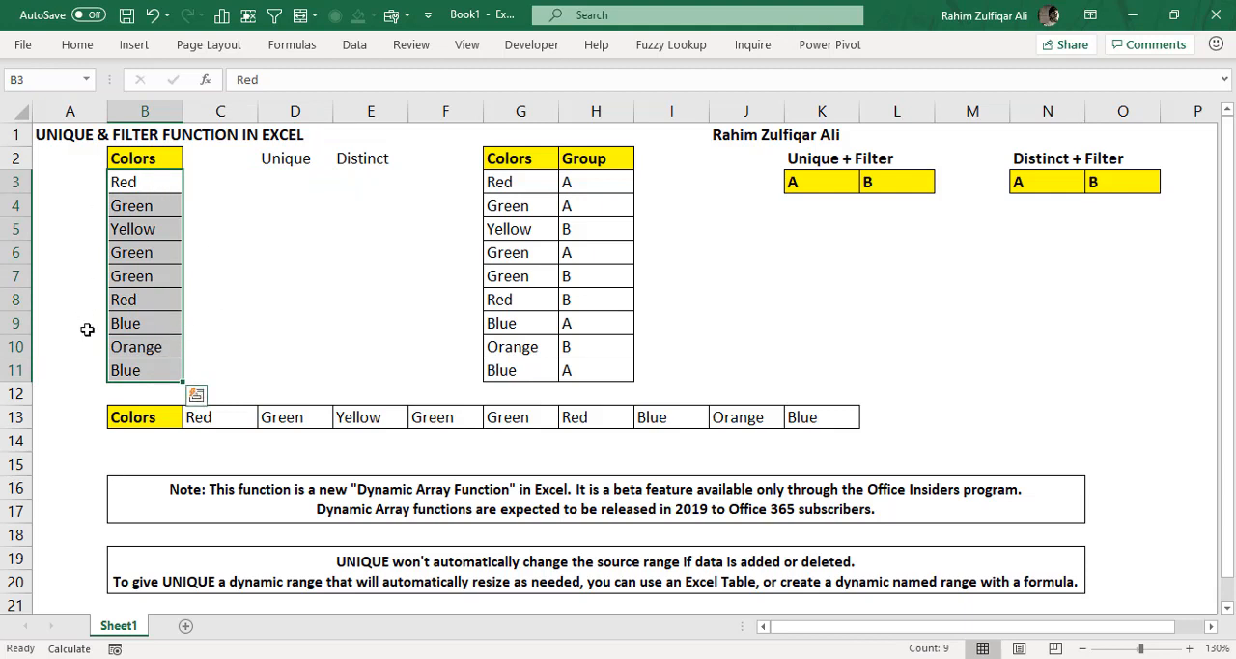
click(291, 179)
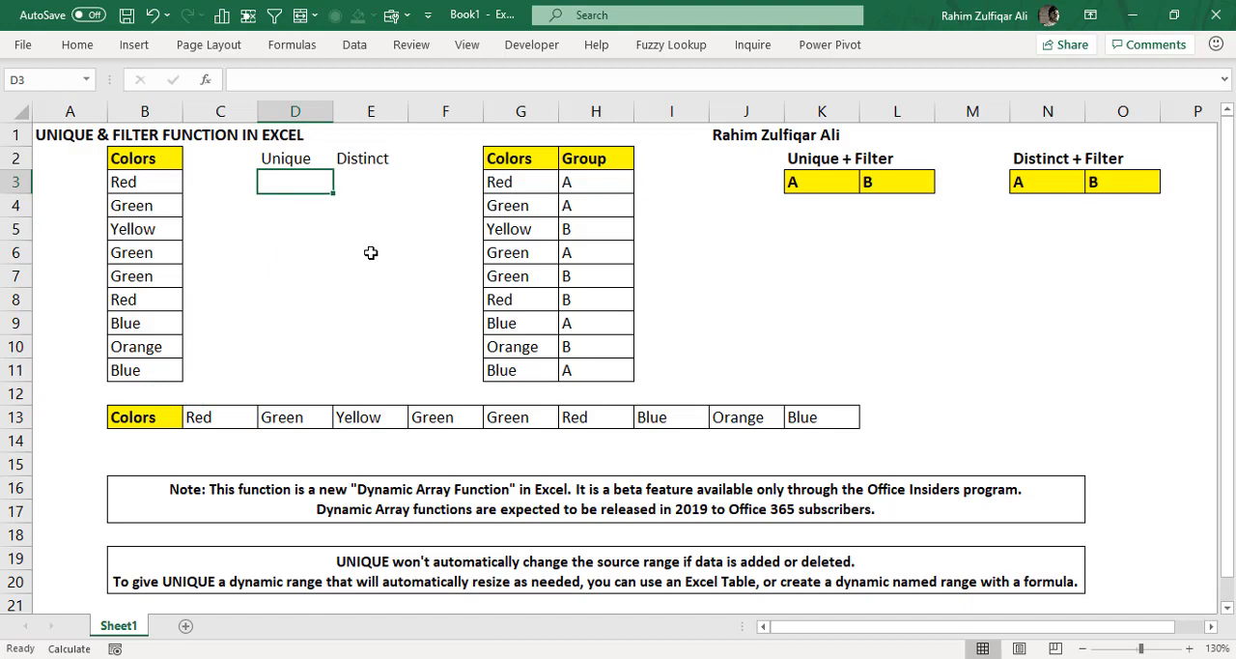
text(=uni)
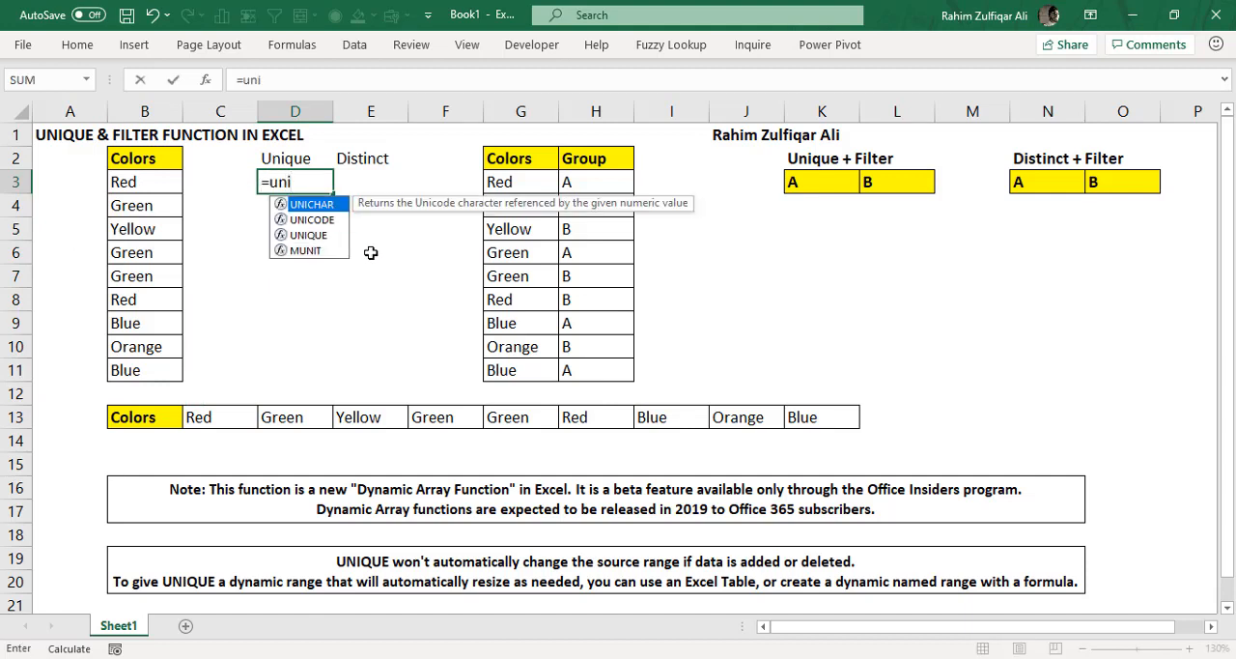
key(Down)
key(Down)
key(Down)
key(Up)
key(Tab)
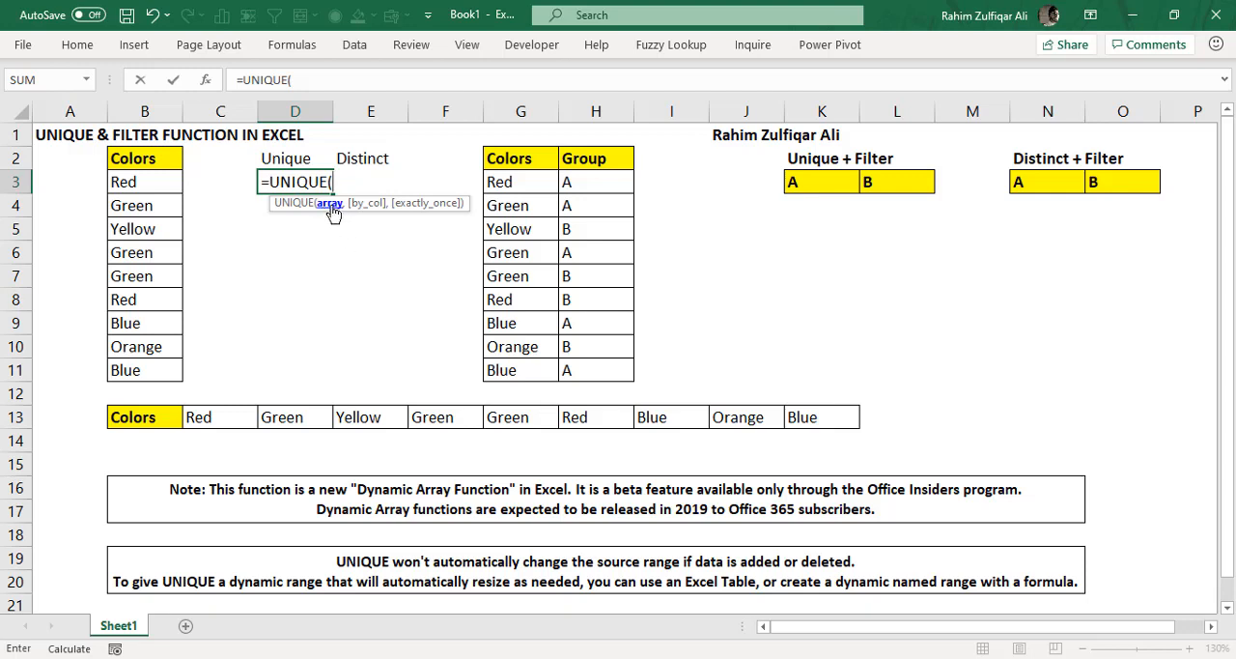
drag(119, 186, 118, 374)
text(,)
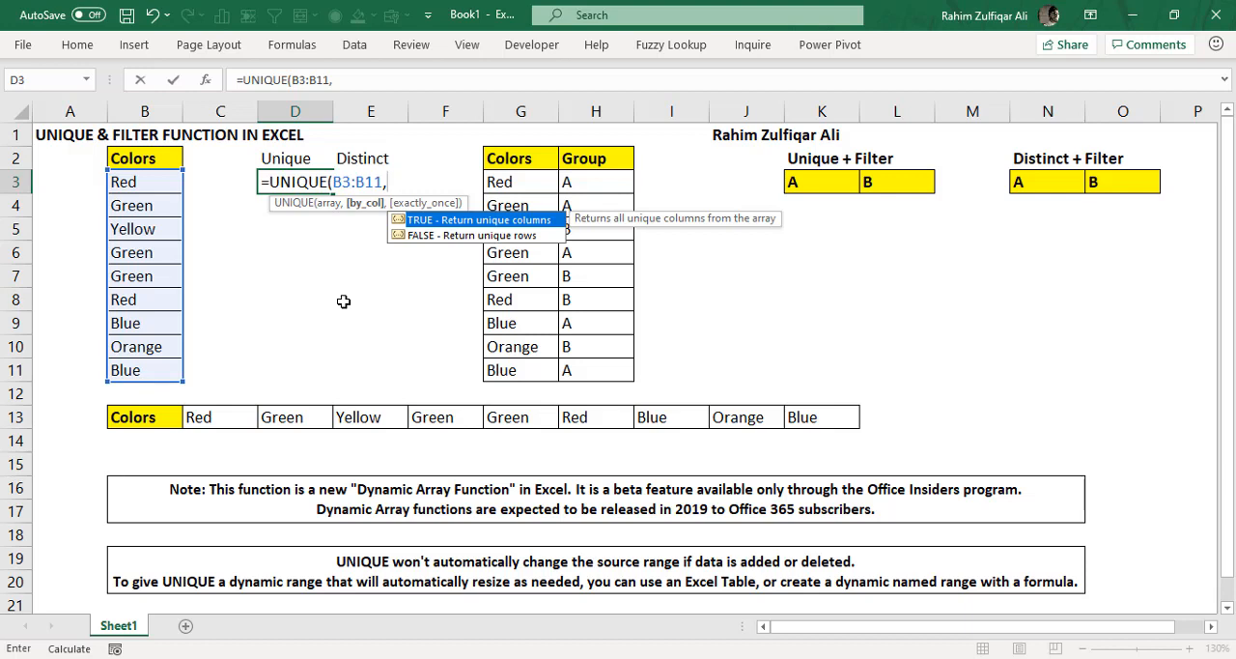
key(Down)
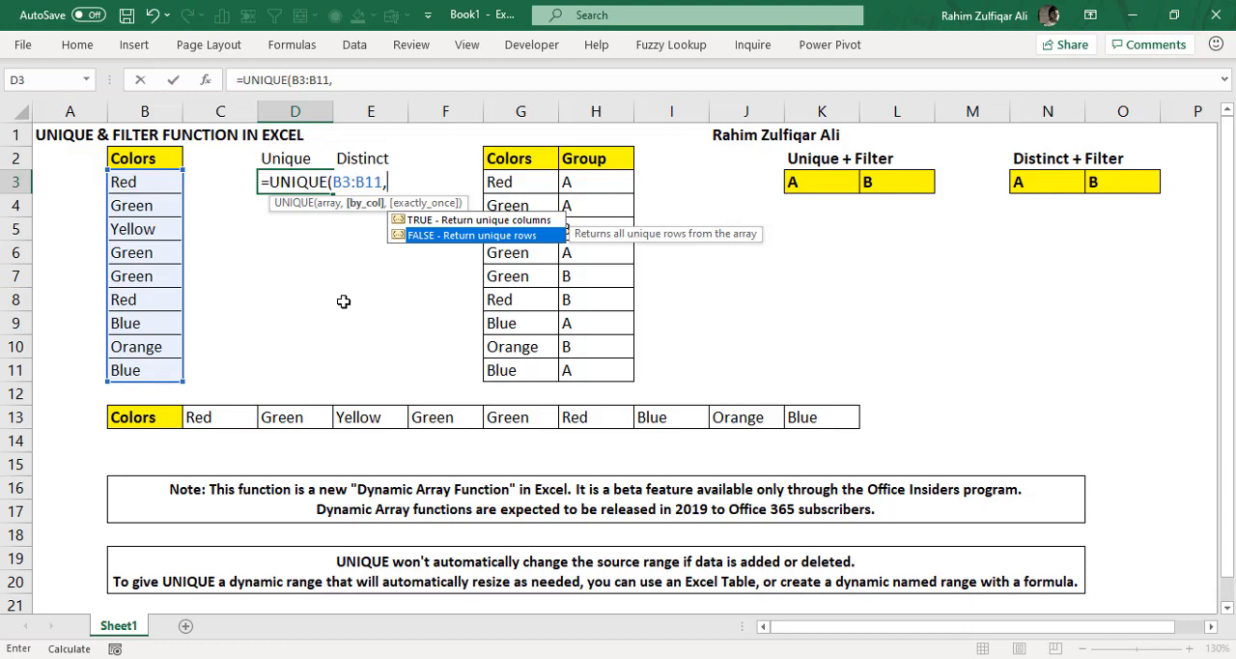
key(Escape)
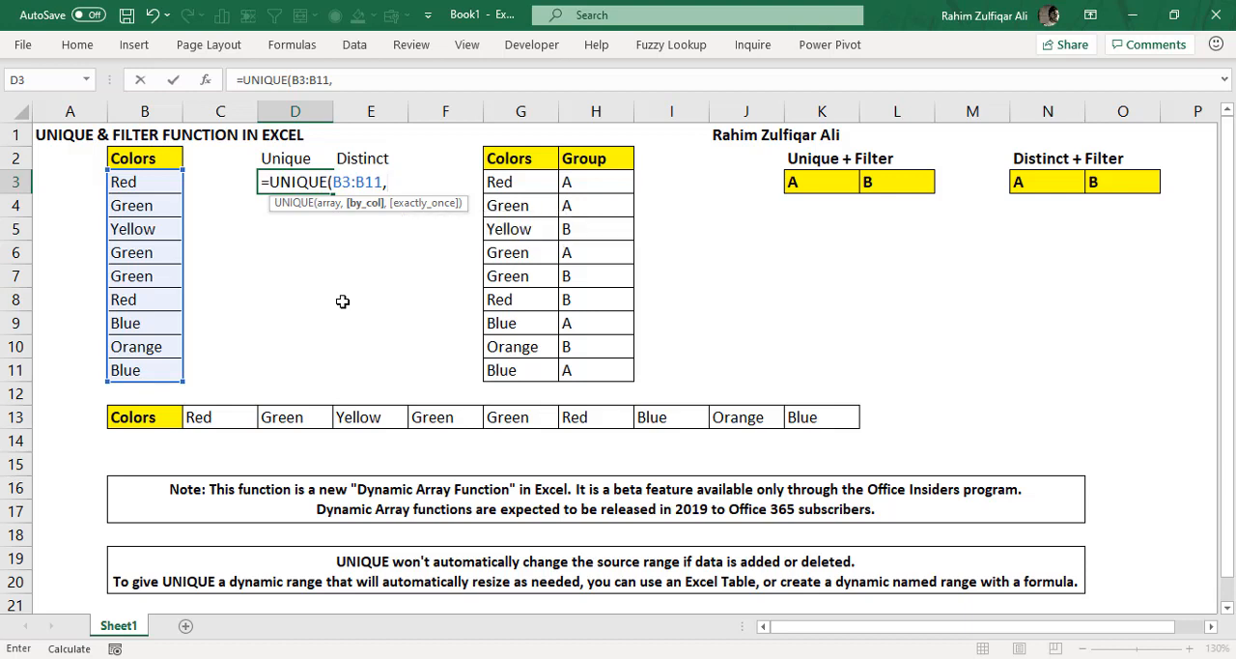
key(Escape)
- Examine the horizontal Colors list in B13:K13 as an example of data laid out across columns
click(221, 415)
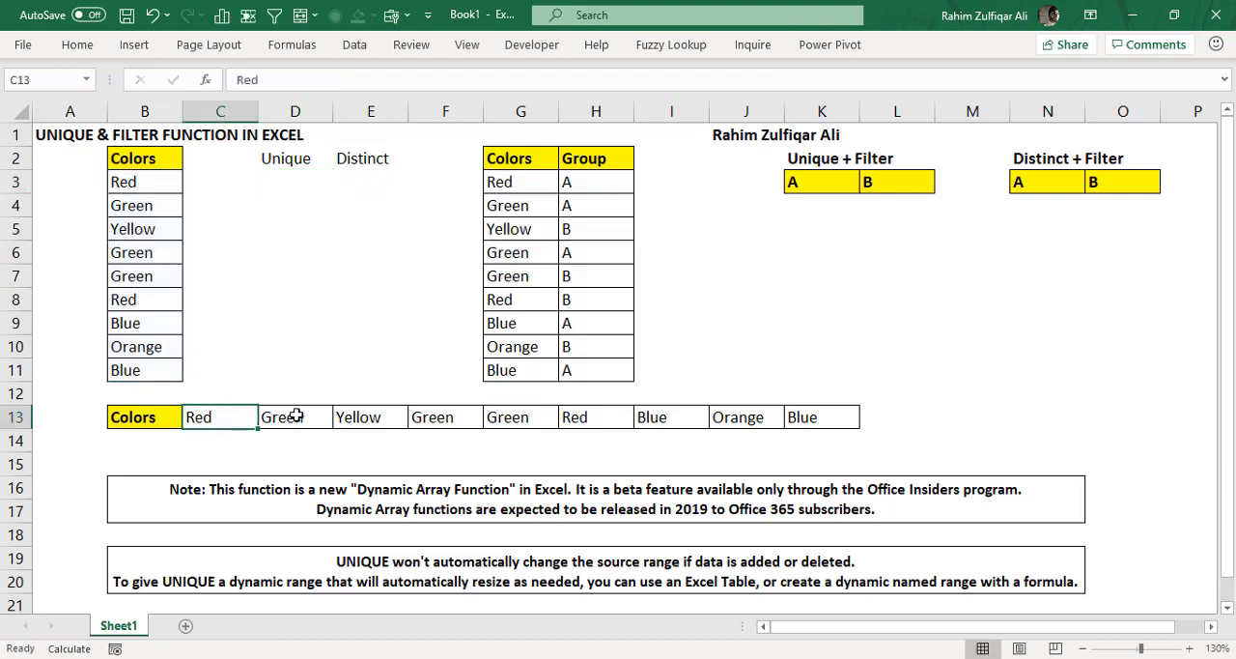
click(295, 417)
click(348, 419)
click(443, 421)
click(516, 422)
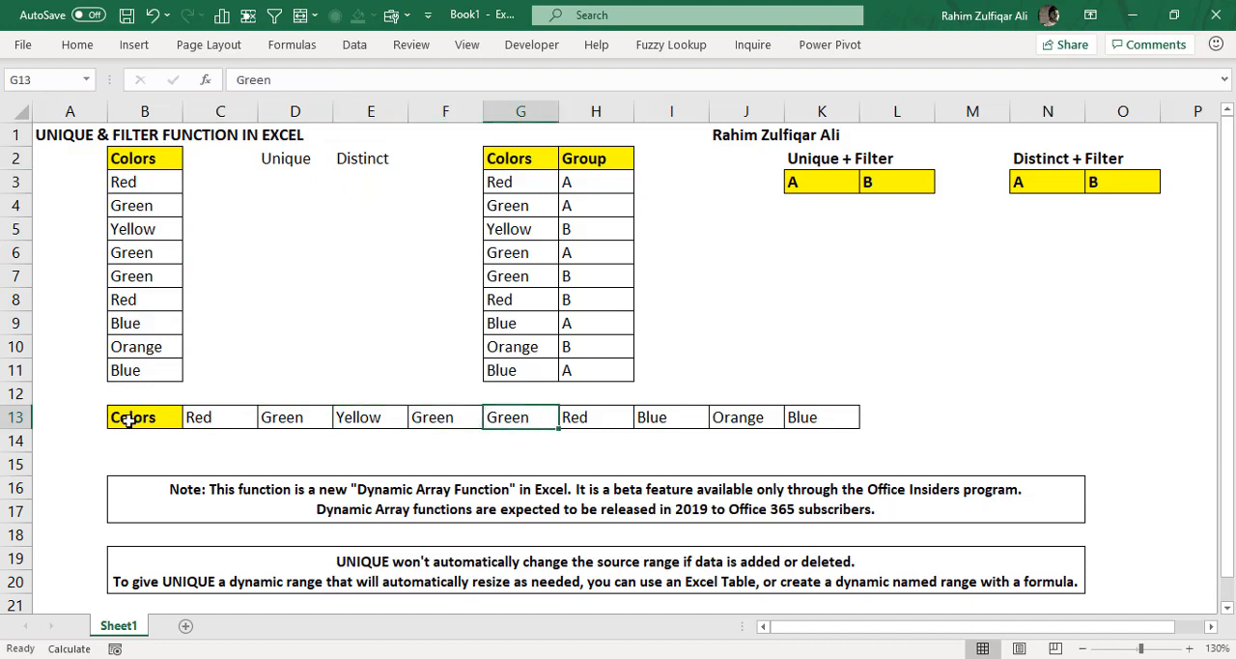
drag(124, 416, 823, 416)
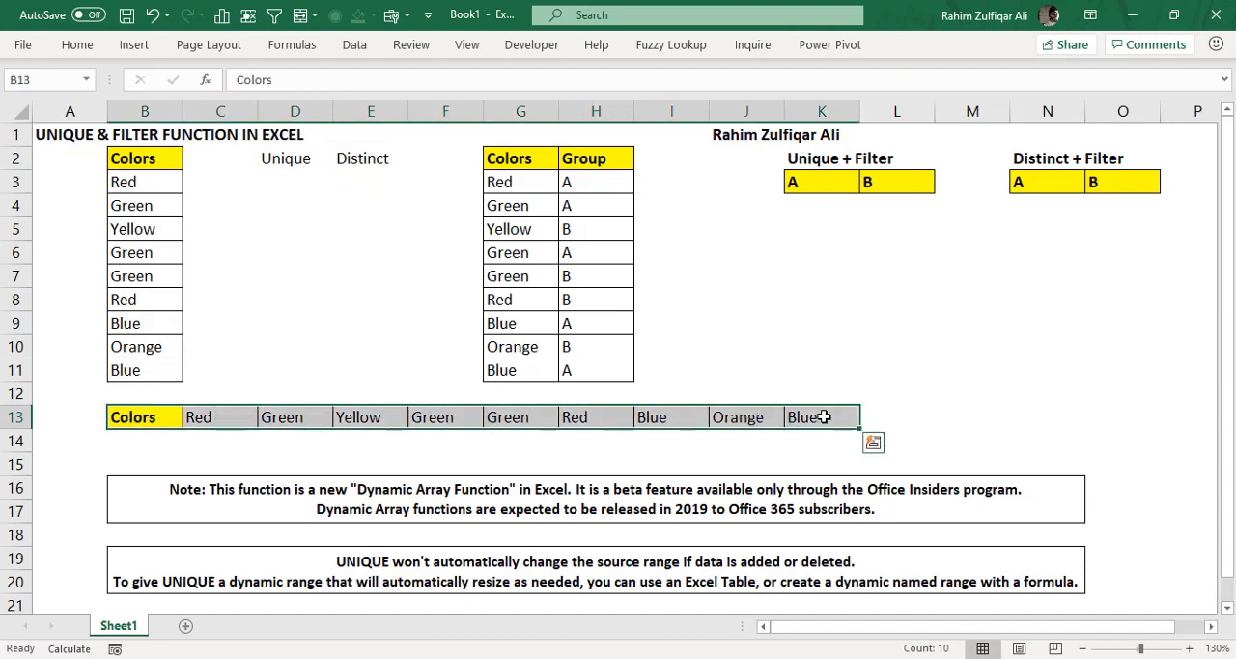
- Start a UNIQUE formula in cell D3 under the Unique heading, with B3:B11 as its array
click(295, 182)
text(=uni)
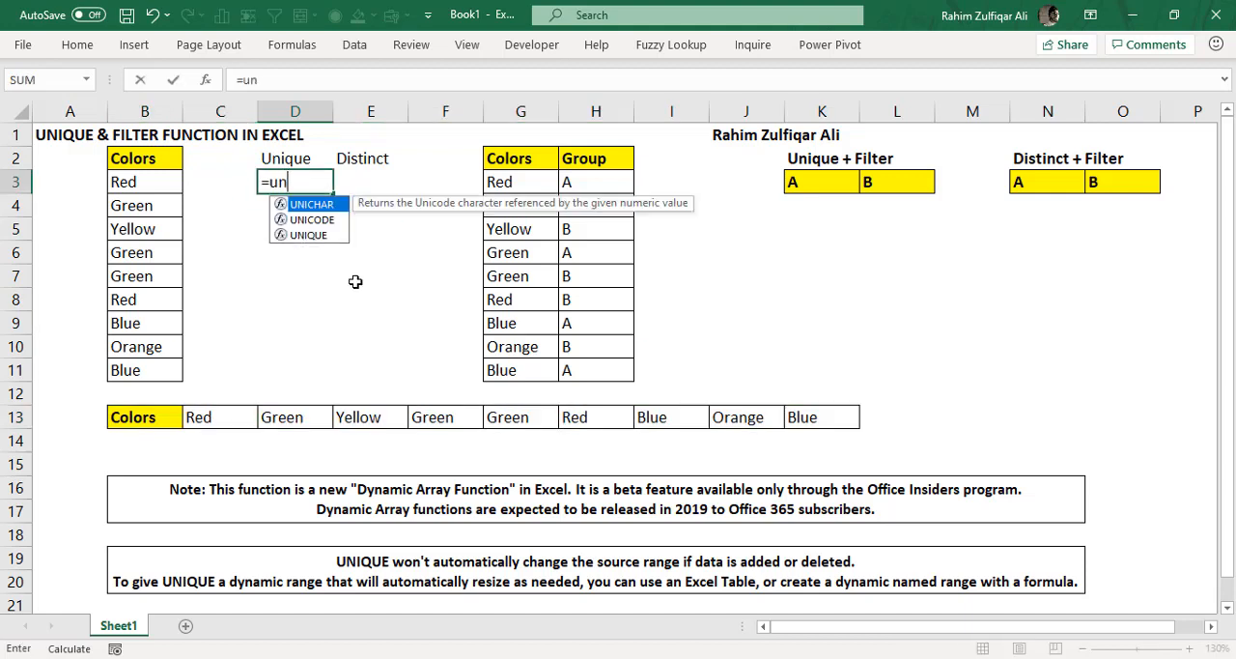
key(Down)
key(Down)
key(Tab)
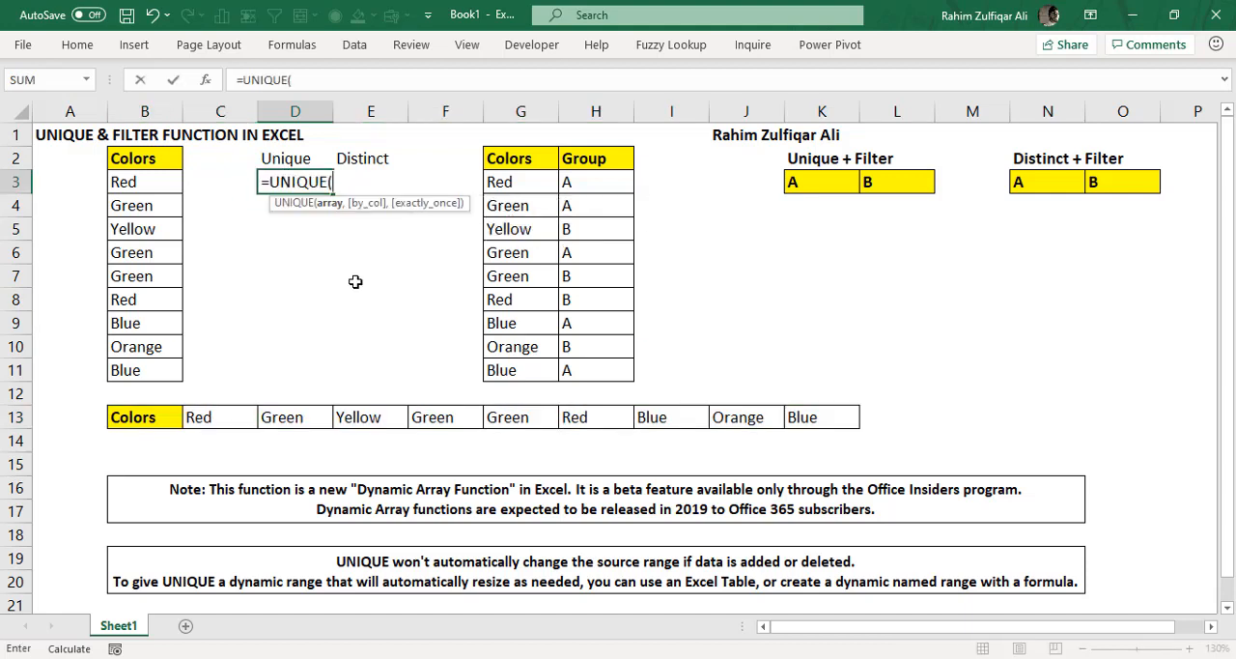
key(Left)
key(Left)
key(ctrl+shift+Down)
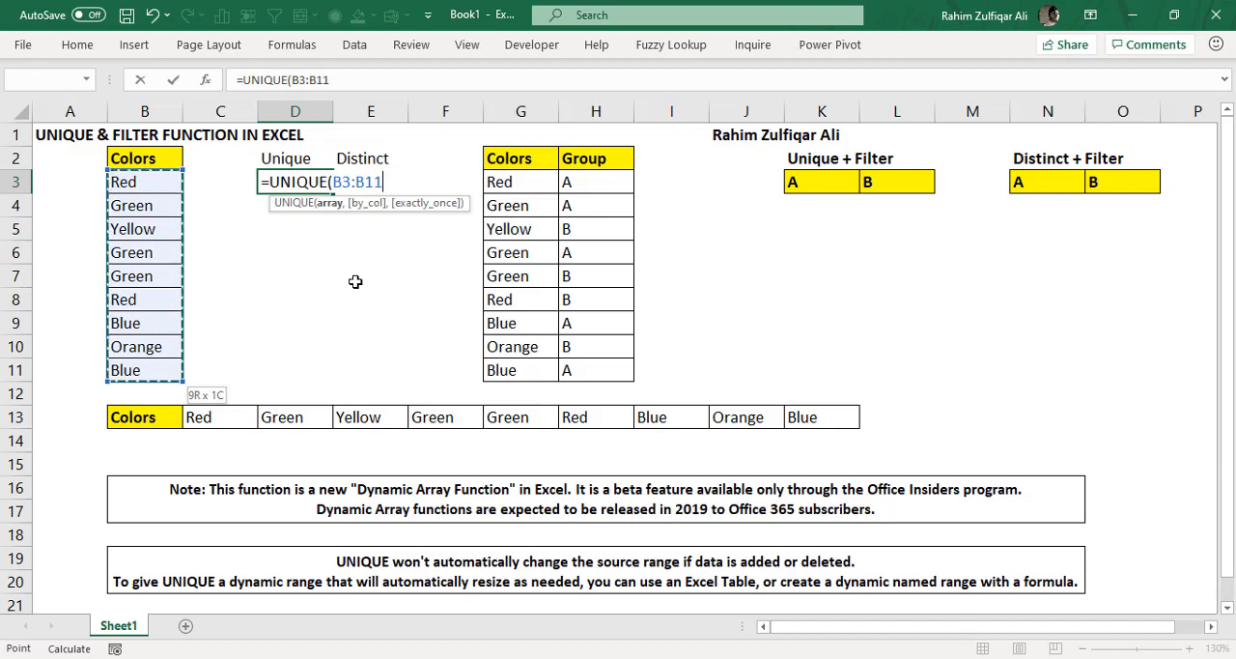
text(,)
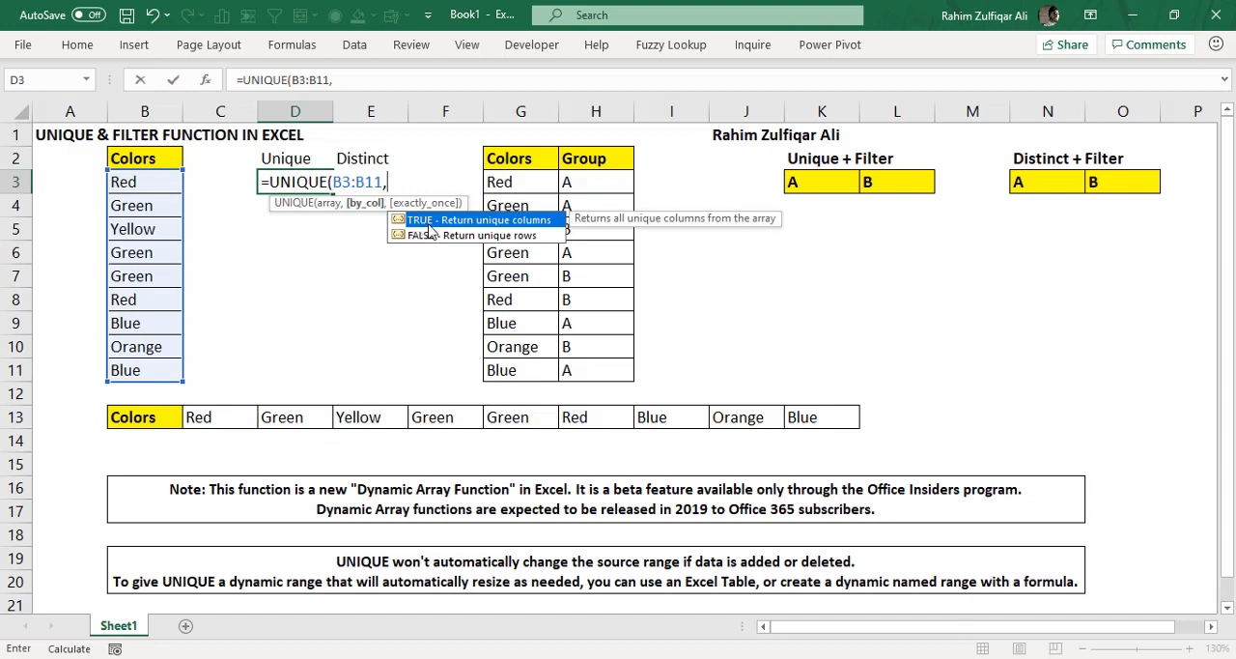
- Try 1, TRUE, FALSE and 0 as alternative entries for the by_col argument of the D3 formula
text(1)
key(BackSpace)
text(true)
key(BackSpace)
key(BackSpace)
key(BackSpace)
key(BackSpace)
text(true)
key(Tab)
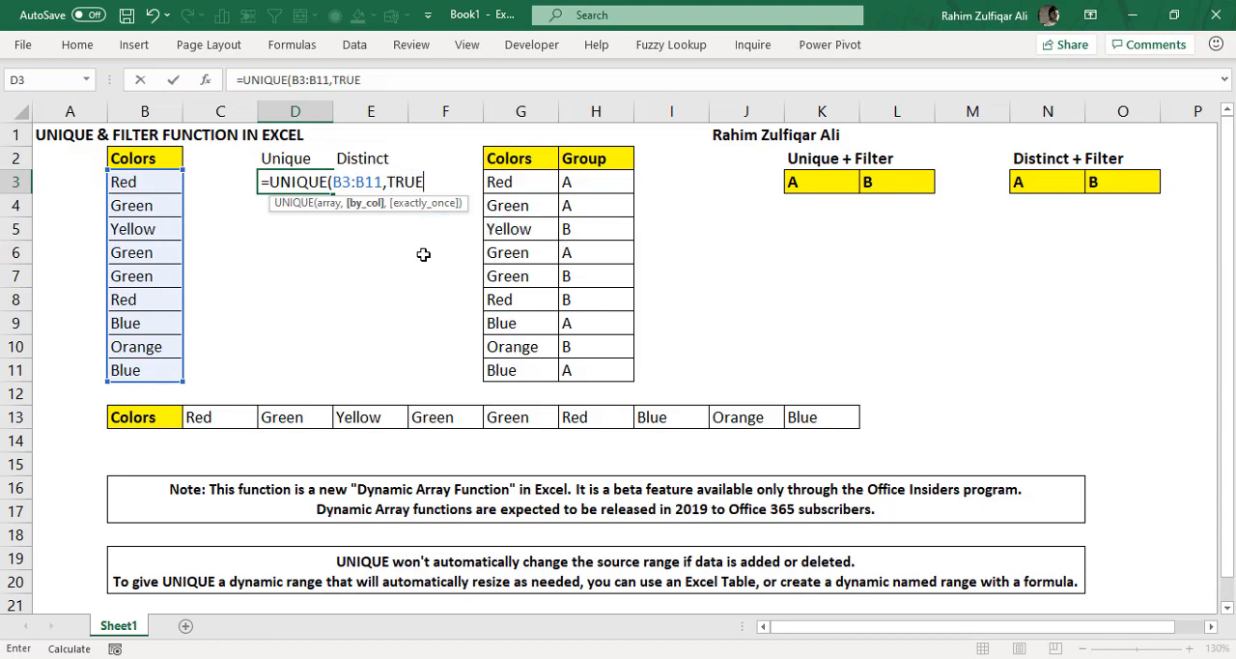
key(BackSpace)
key(BackSpace)
key(BackSpace)
key(BackSpace)
text(false)
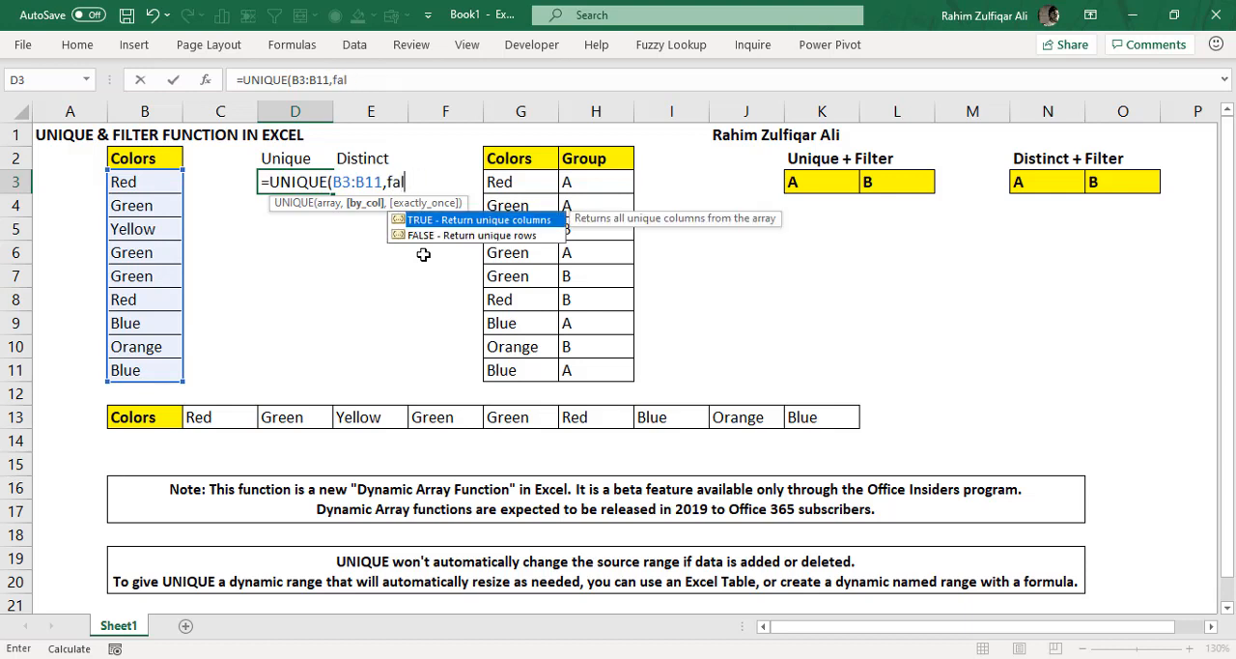
key(Tab)
key(BackSpace)
key(BackSpace)
key(BackSpace)
key(BackSpace)
key(BackSpace)
text(0)
key(BackSpace)
text(true)
key(Tab)
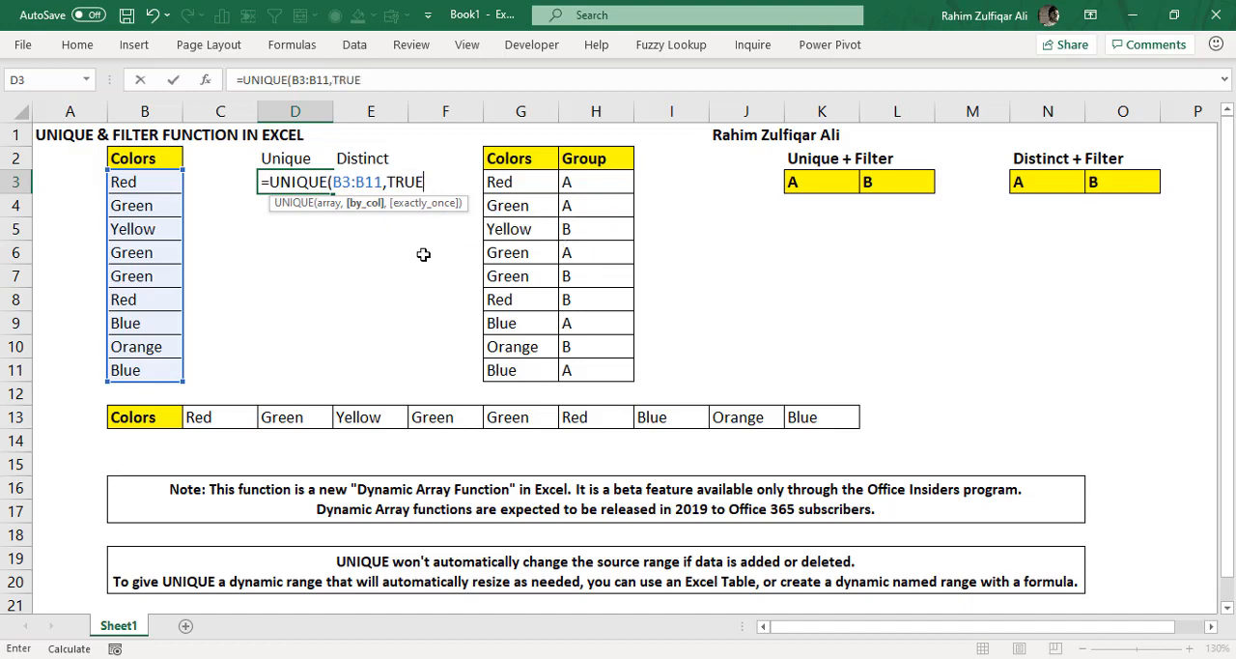
- Set the by_col argument of the D3 formula to FALSE to return unique rows
key(BackSpace)
key(BackSpace)
key(BackSpace)
key(BackSpace)
text(false)
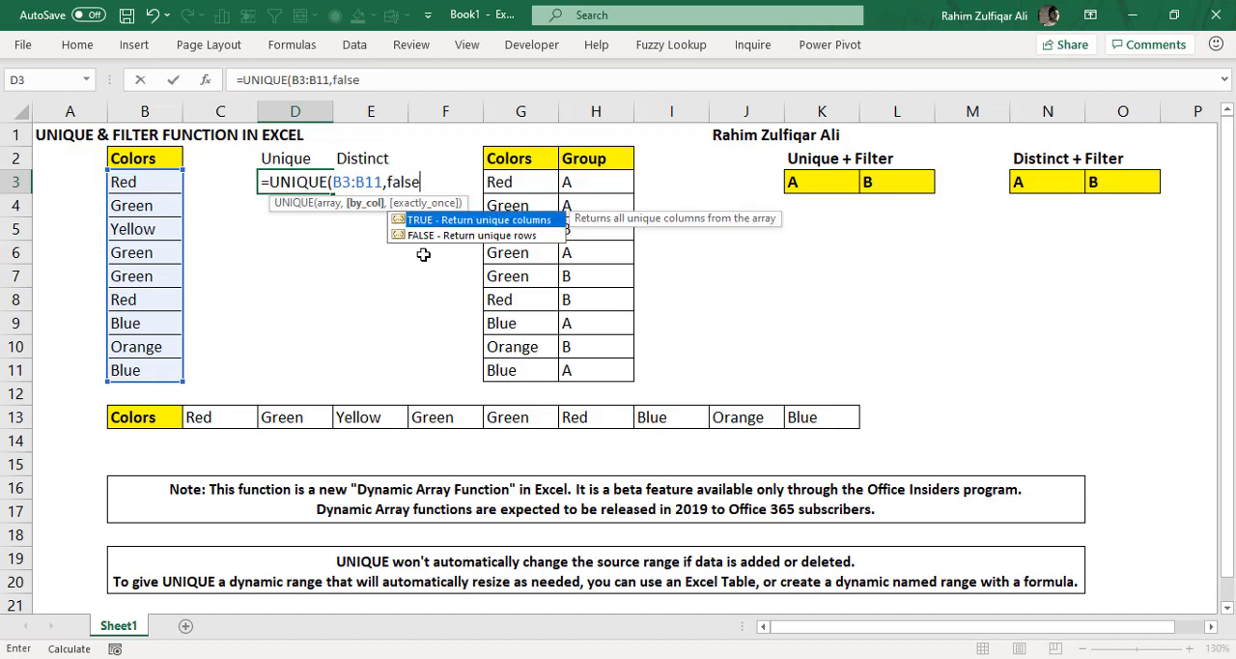
key(Down)
key(Tab)
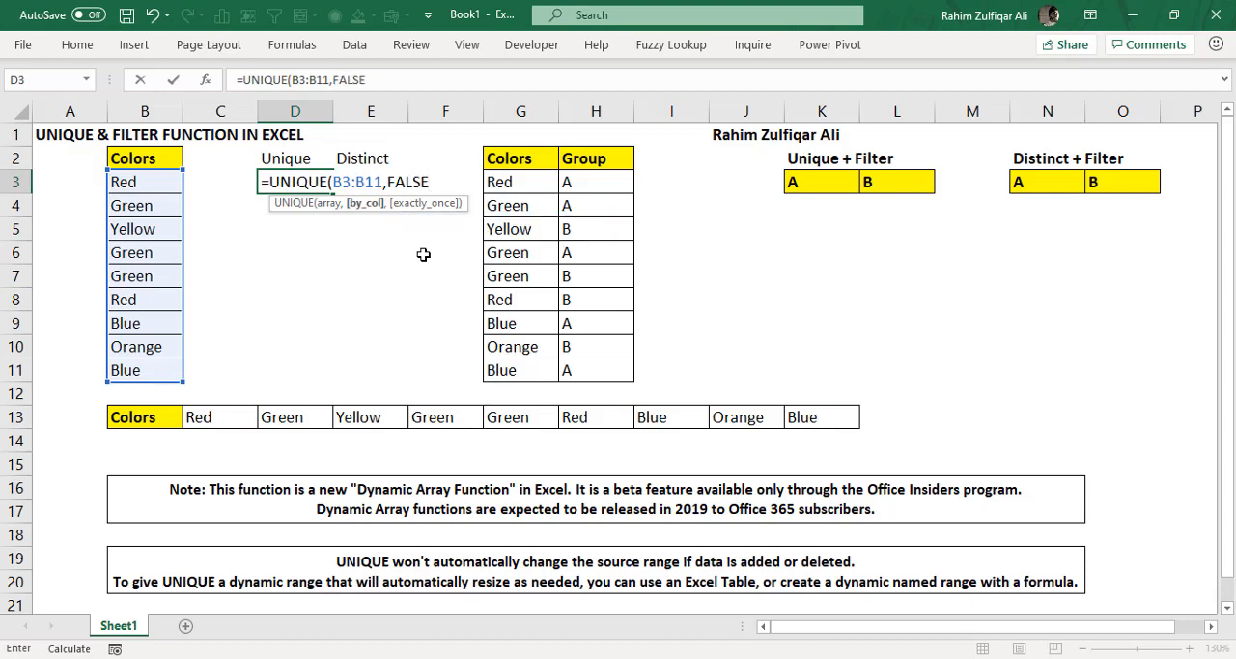
- Set the exactly_once argument to TRUE and complete D3 as =UNIQUE(B3:B11,FALSE,TRUE)
text(,)
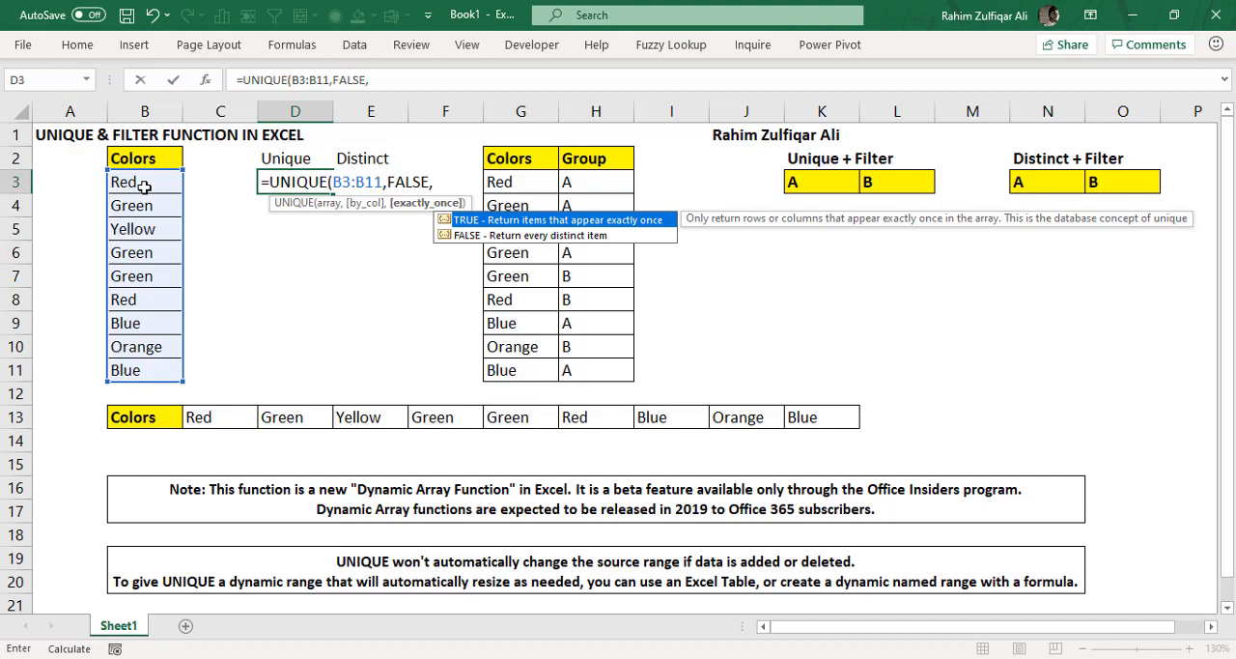
key(Down)
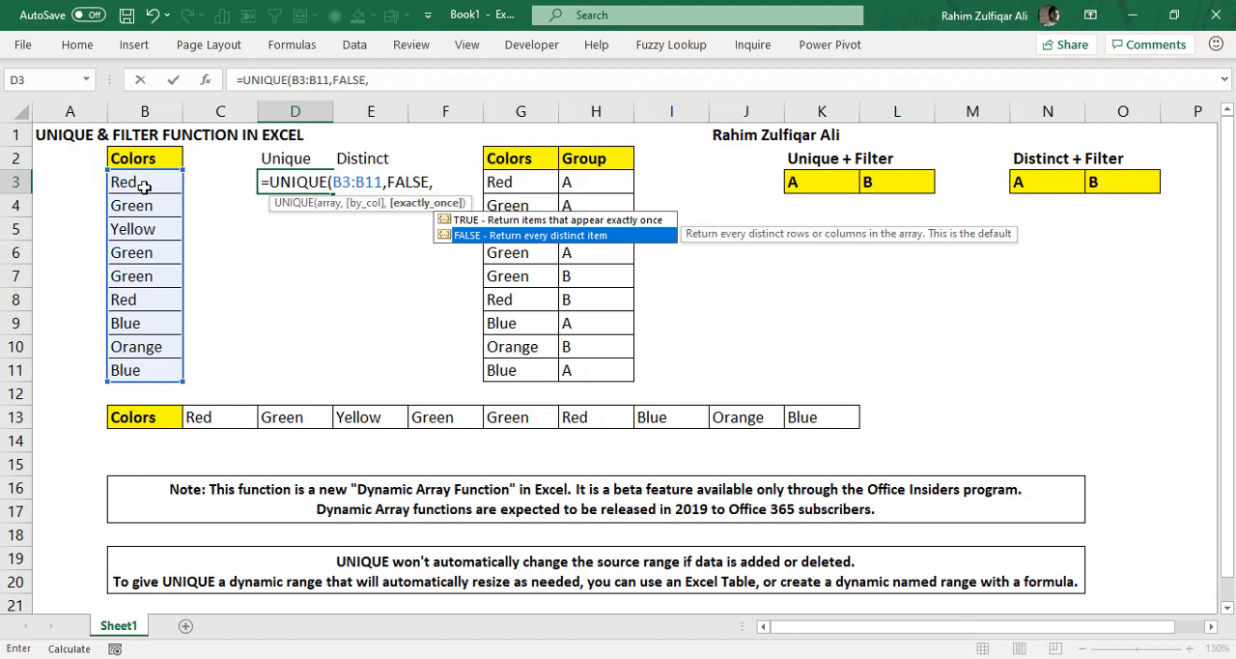
key(Up)
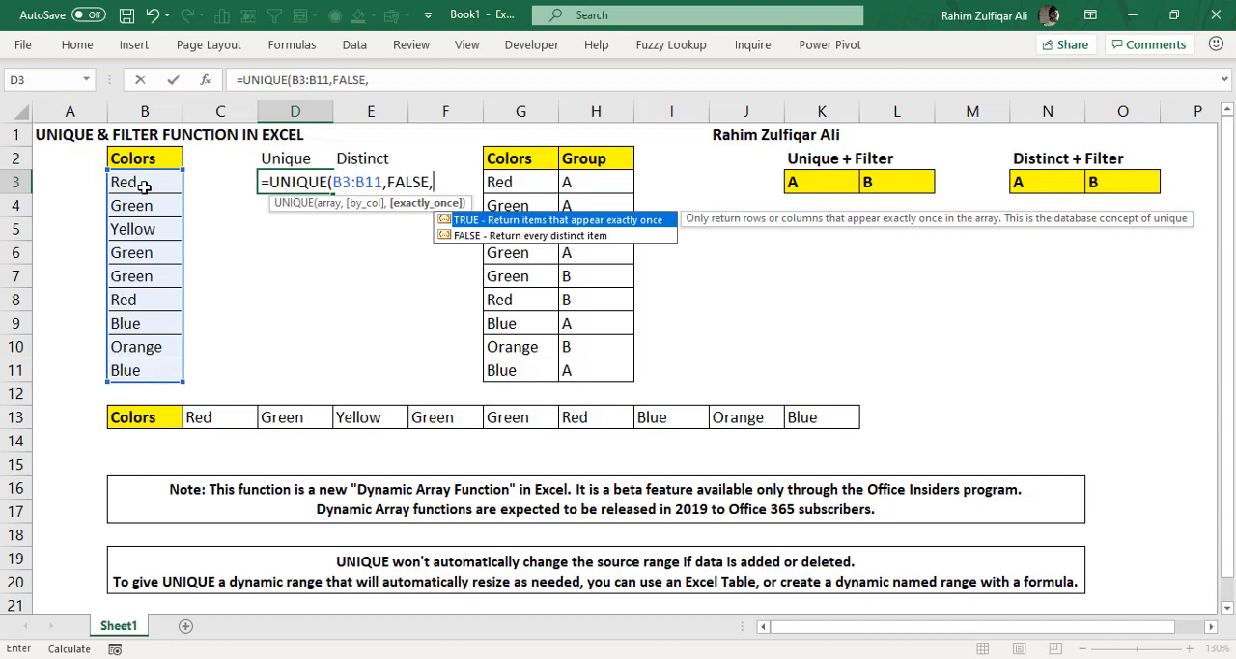
key(Tab)
text())
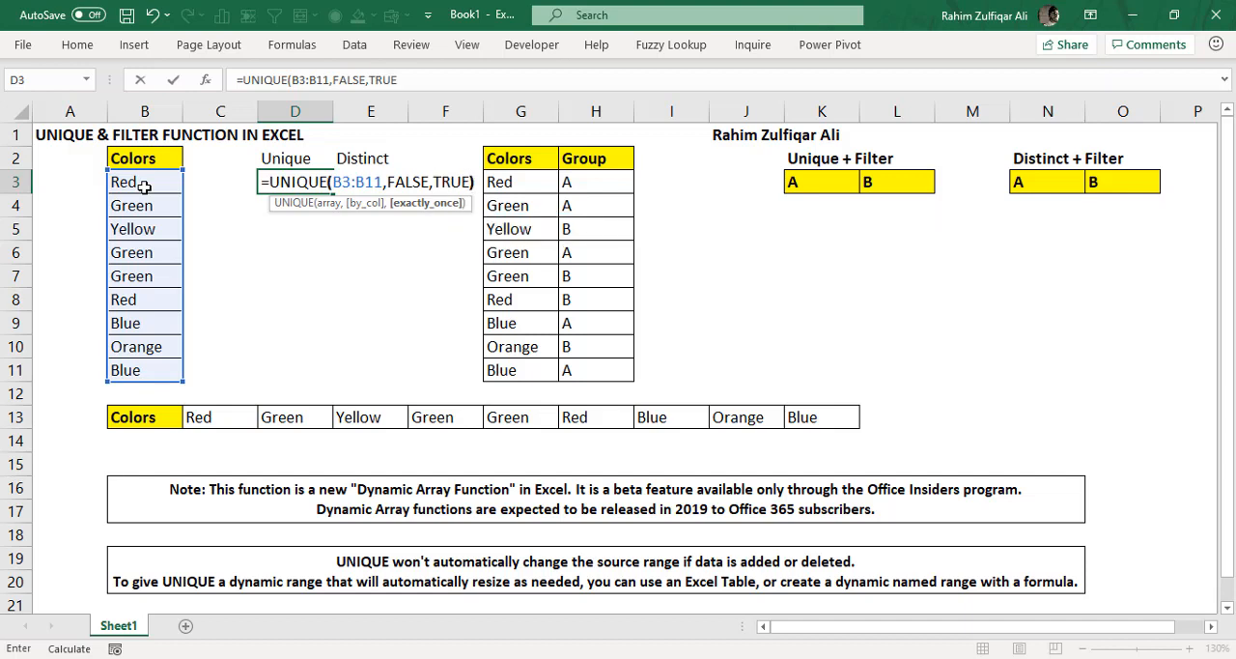
key(Return)
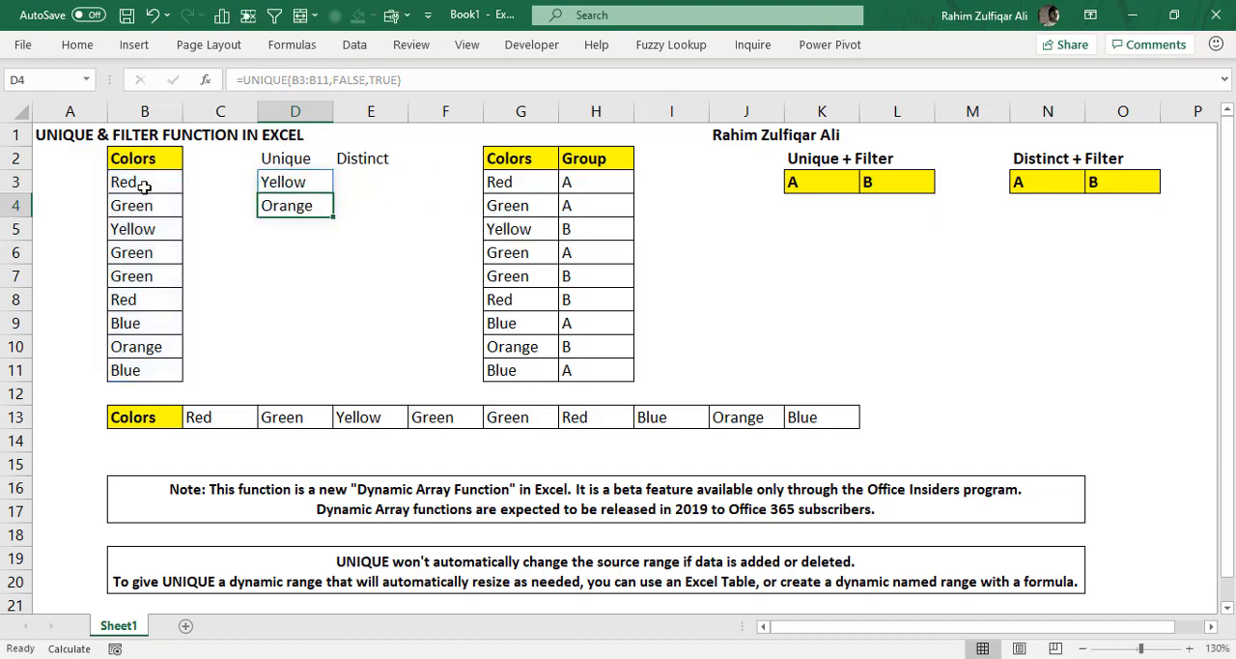
- Inspect the formula behind cells D3 and D4 and compare the returned colors with the list in B3:B11
click(293, 254)
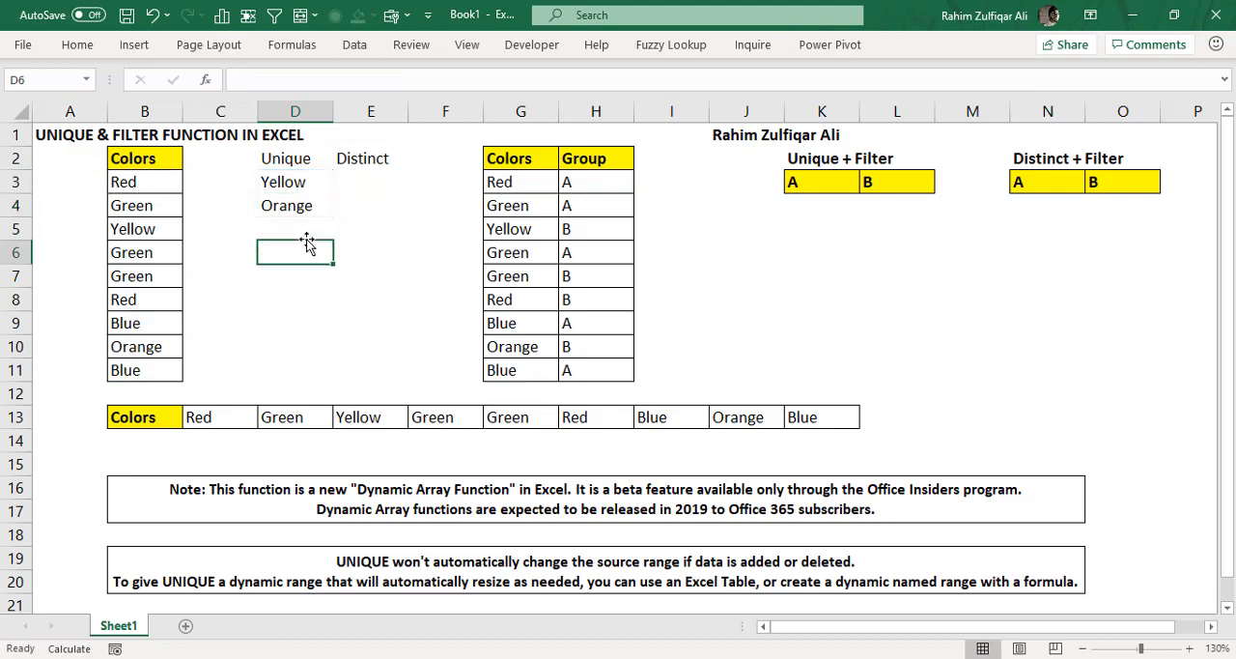
click(270, 177)
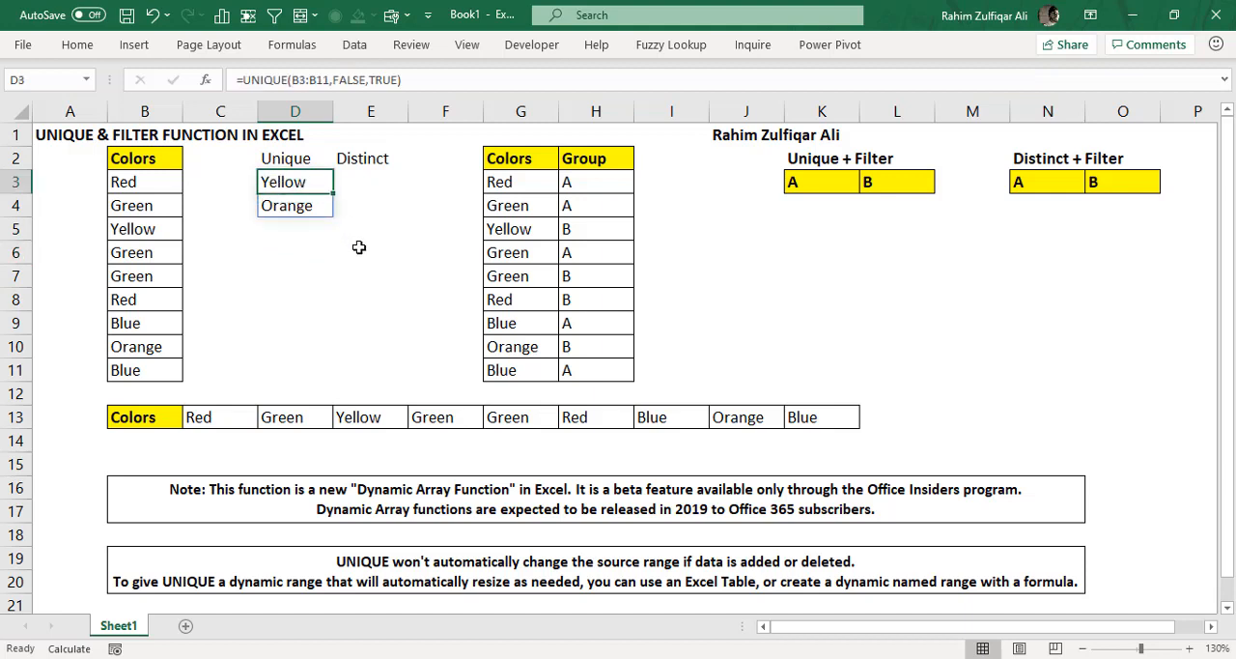
drag(290, 184, 297, 253)
click(290, 185)
click(299, 208)
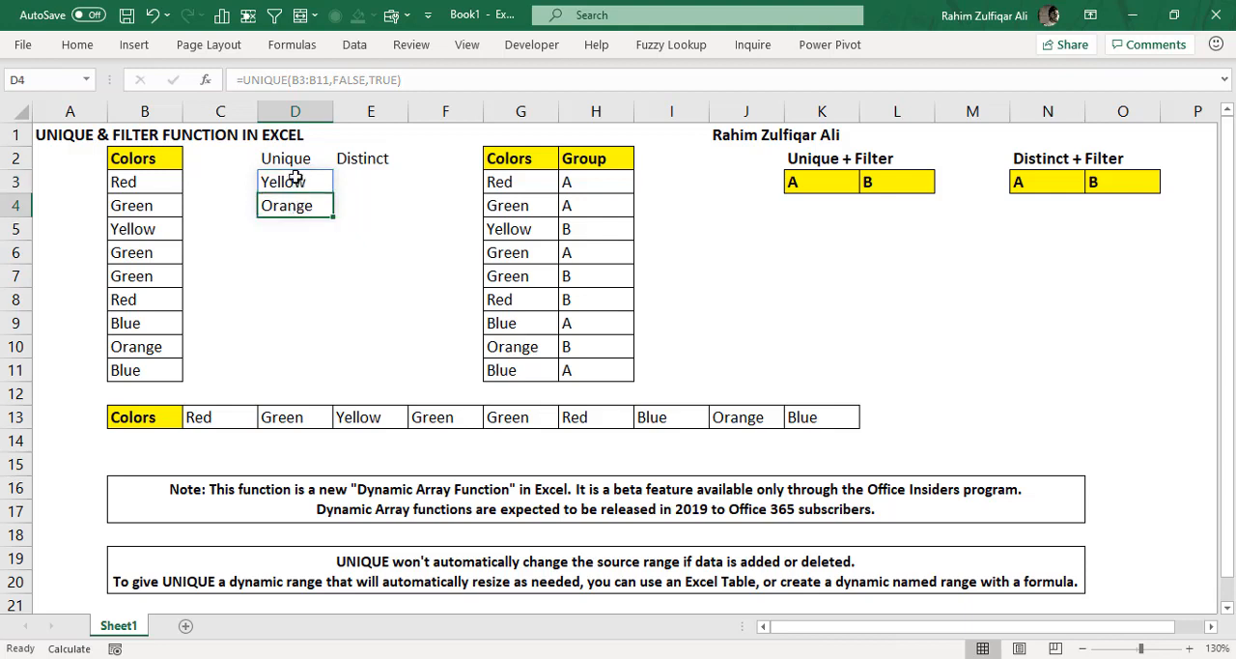
click(297, 180)
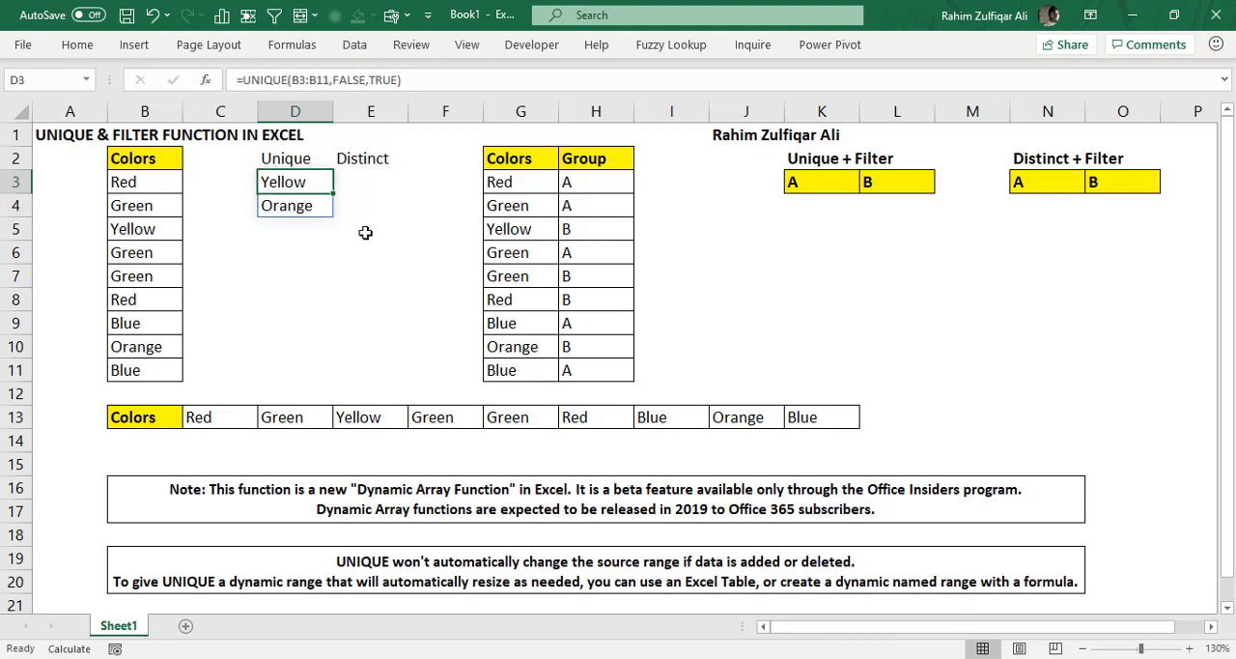
click(284, 203)
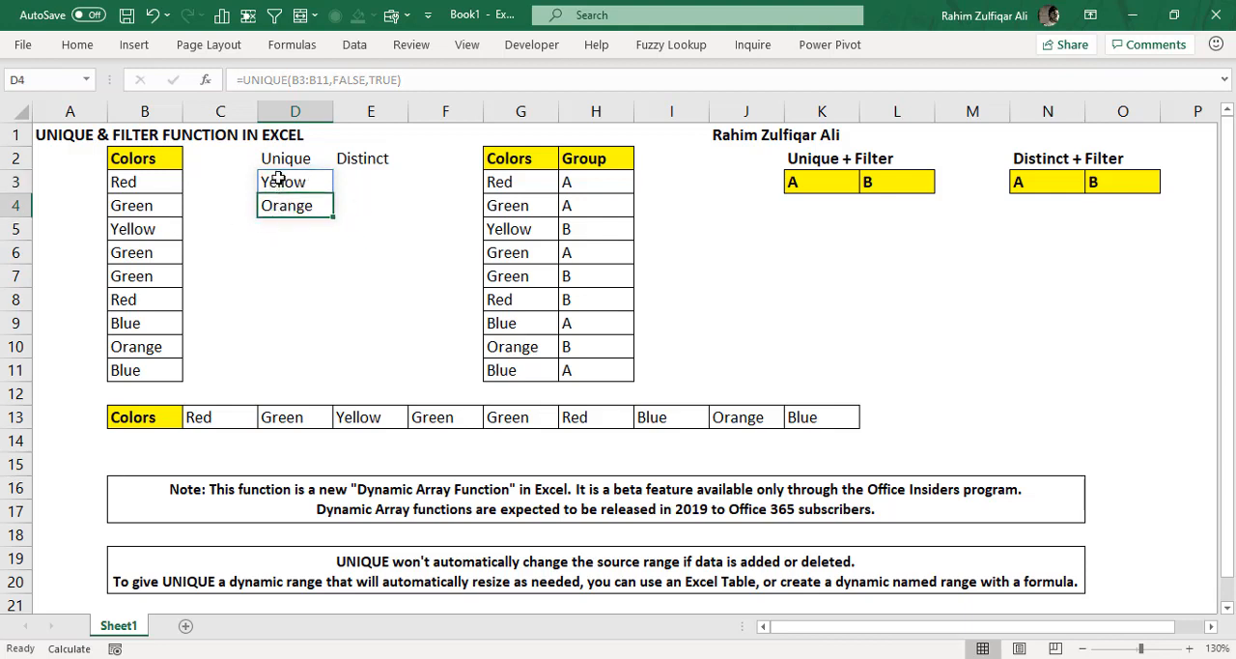
drag(145, 191, 160, 369)
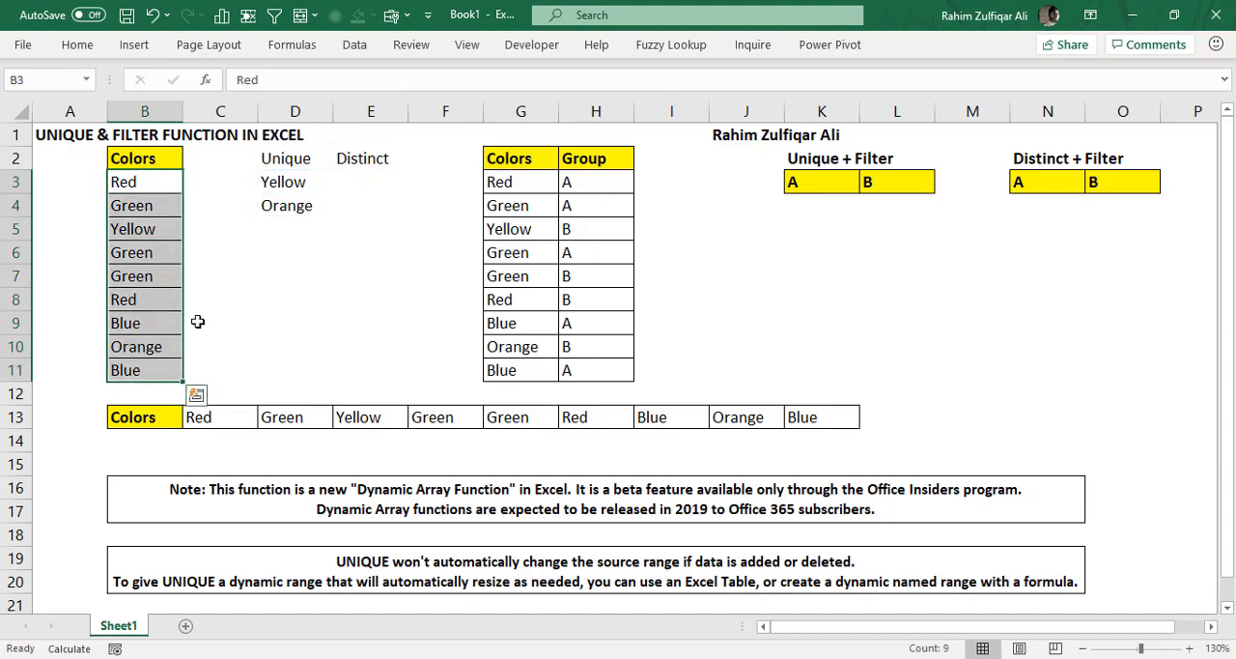
- Start a UNIQUE formula in E3 under Distinct with B3:B11 as its array
click(340, 178)
text(=)
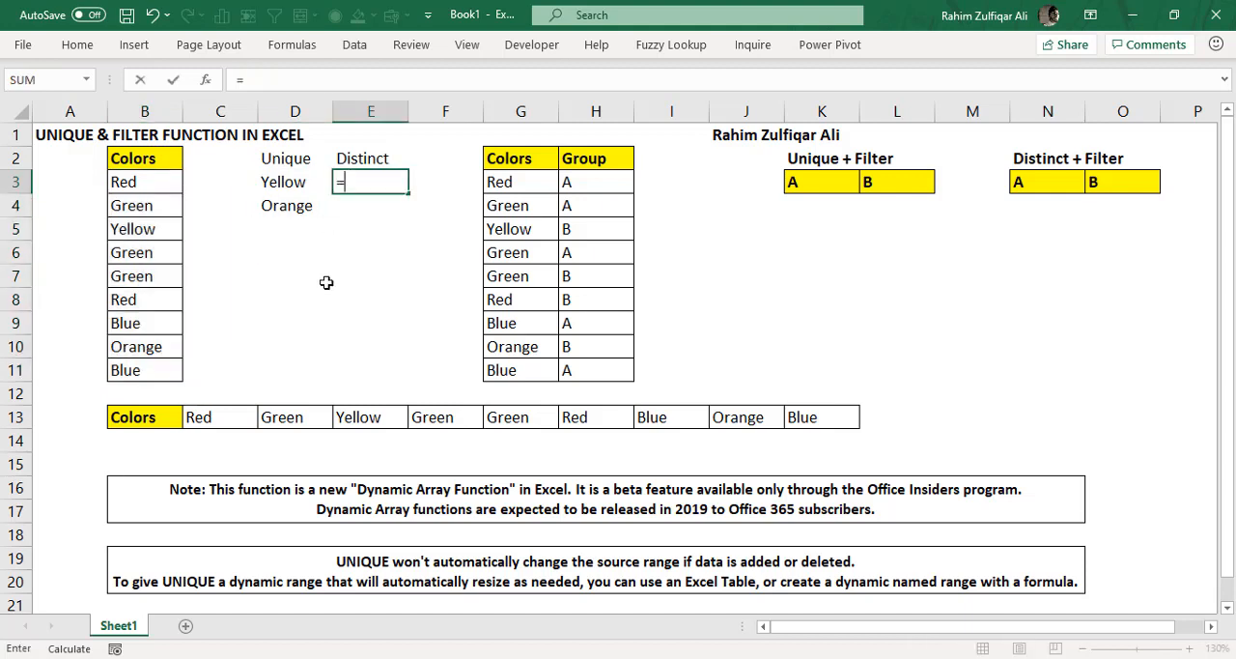
text(uni)
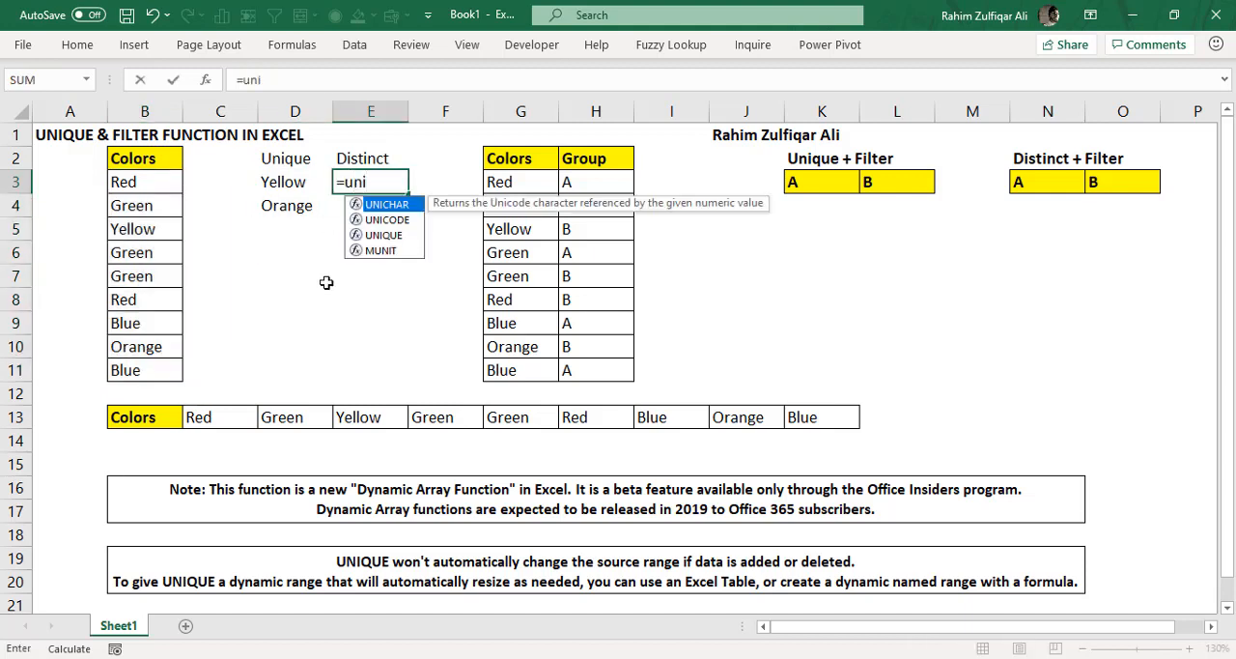
key(Down)
key(Down)
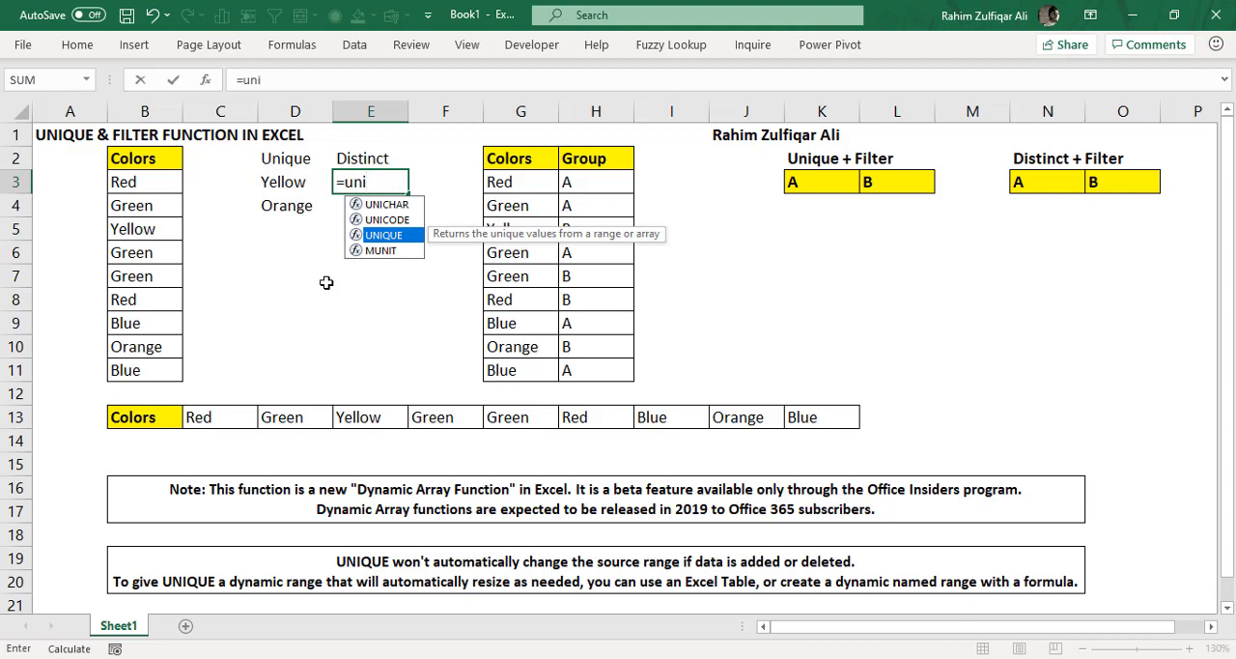
key(Tab)
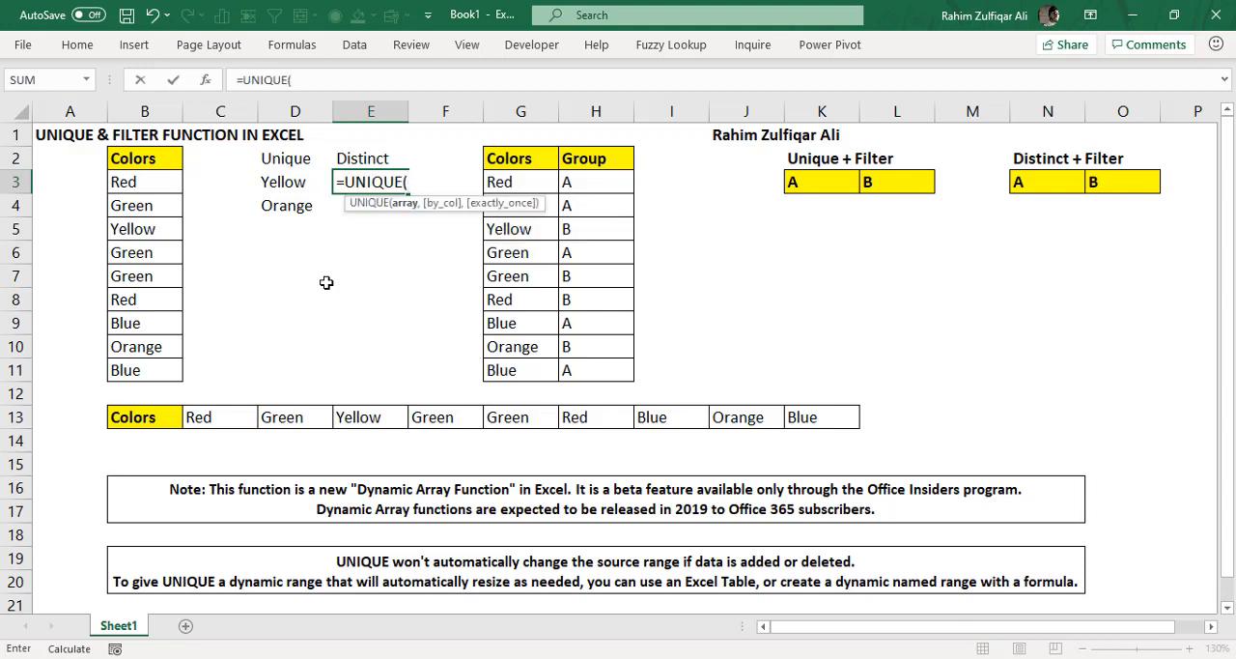
key(Left)
key(Left)
key(Left)
key(ctrl+shift+Down)
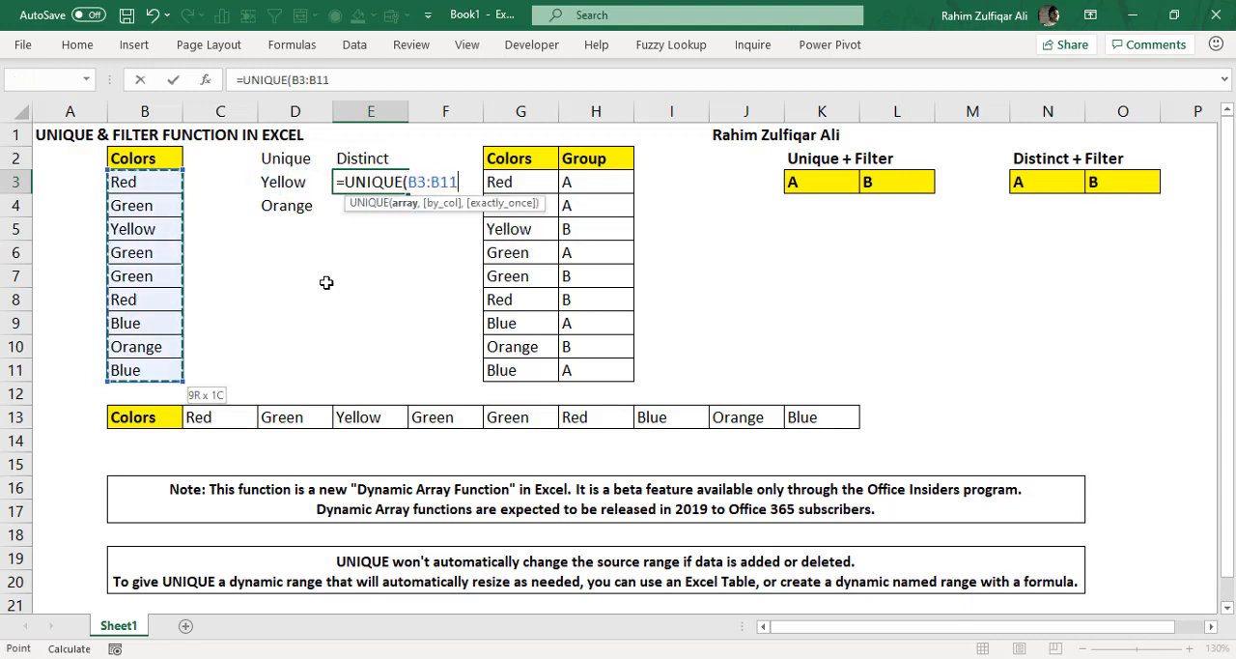
- Set both by_col and exactly_once to FALSE and complete E3 as =UNIQUE(B3:B11,FALSE,FALSE)
text(,)
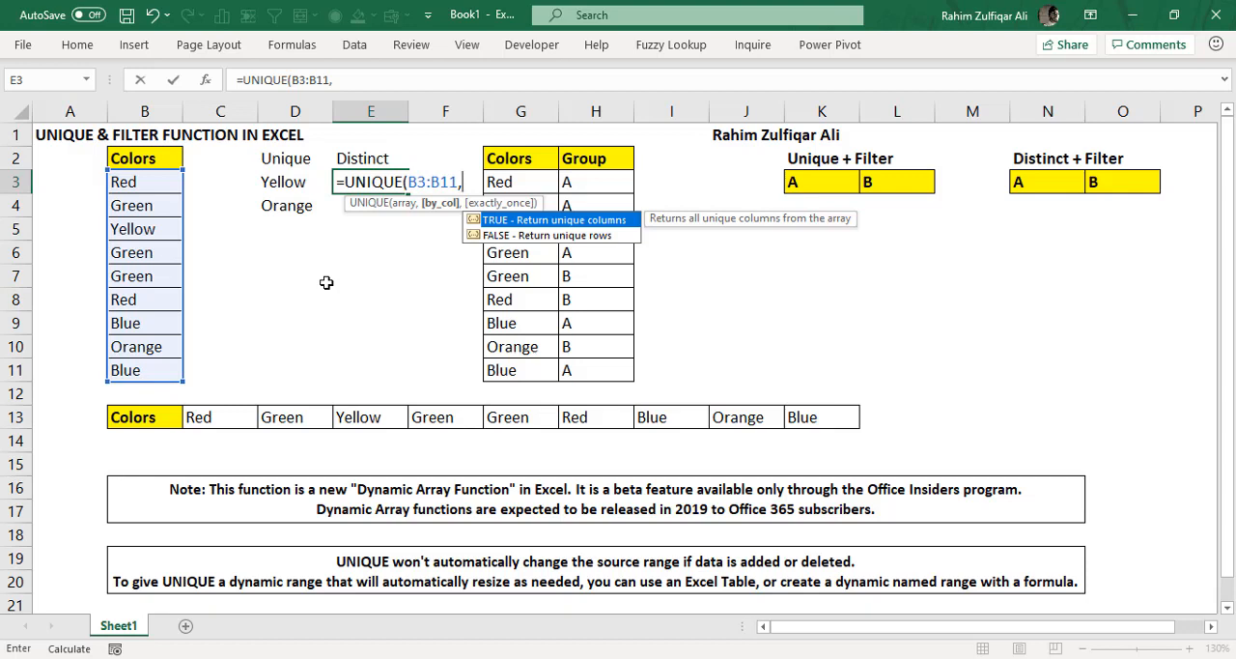
key(Down)
key(Tab)
text(,)
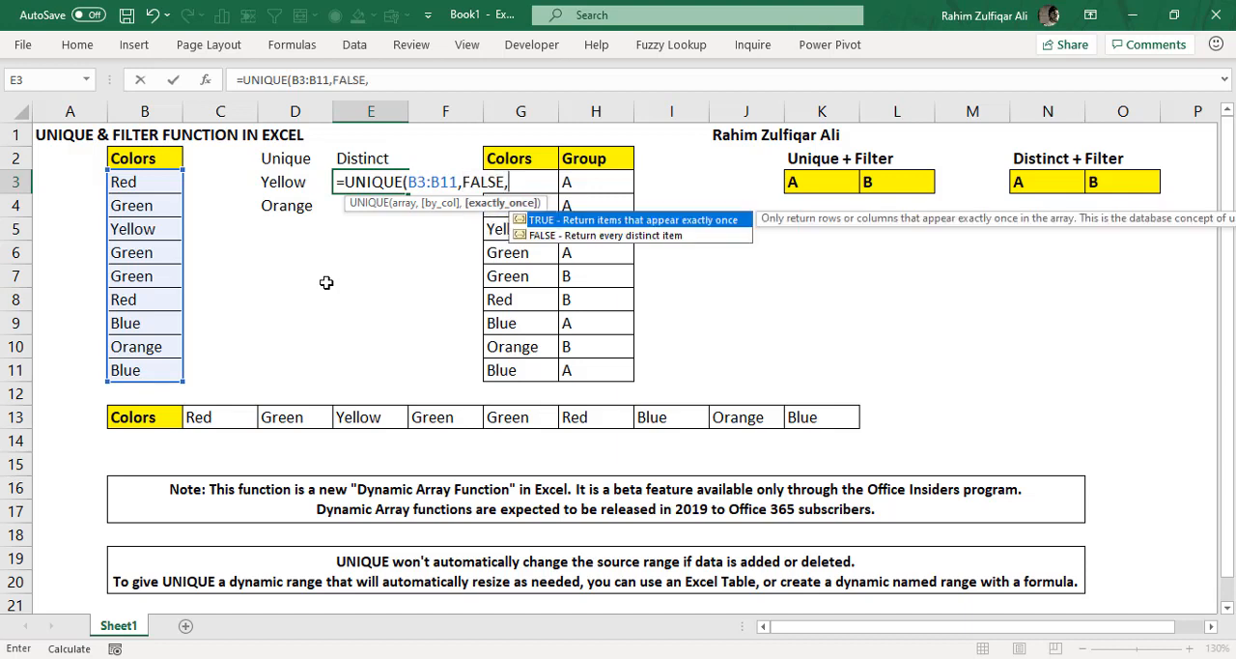
key(Down)
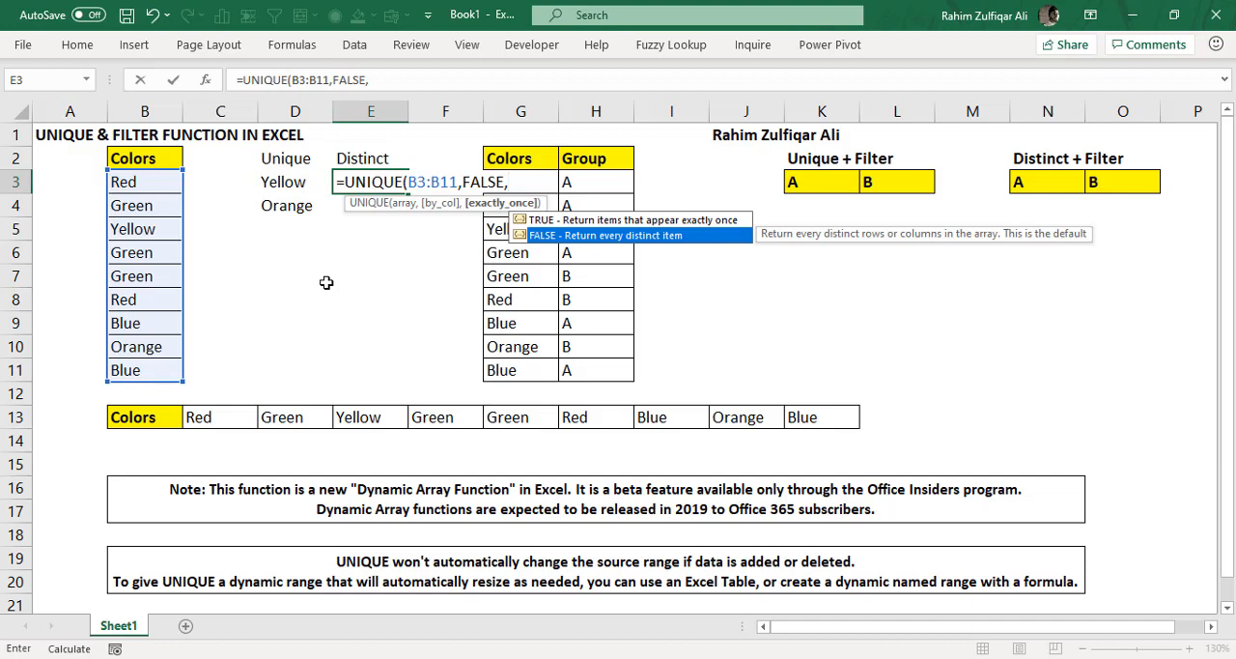
key(Up)
key(Tab)
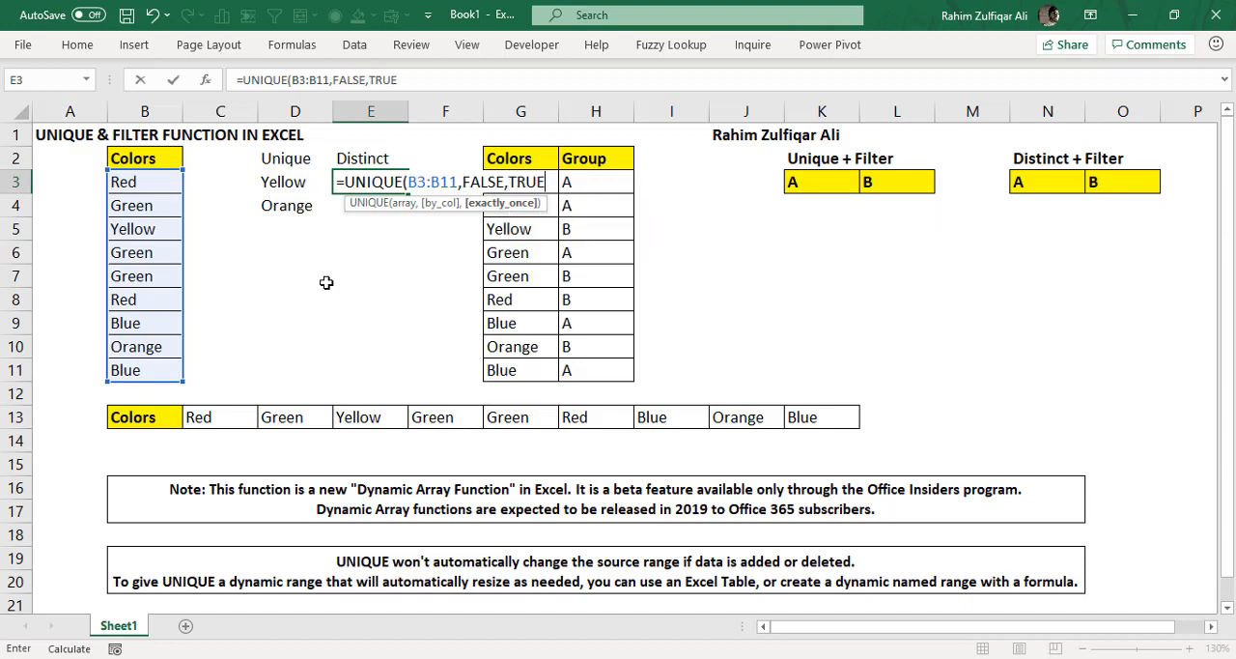
key(BackSpace)
key(BackSpace)
key(BackSpace)
key(BackSpace)
text(FALSE))
key(Return)
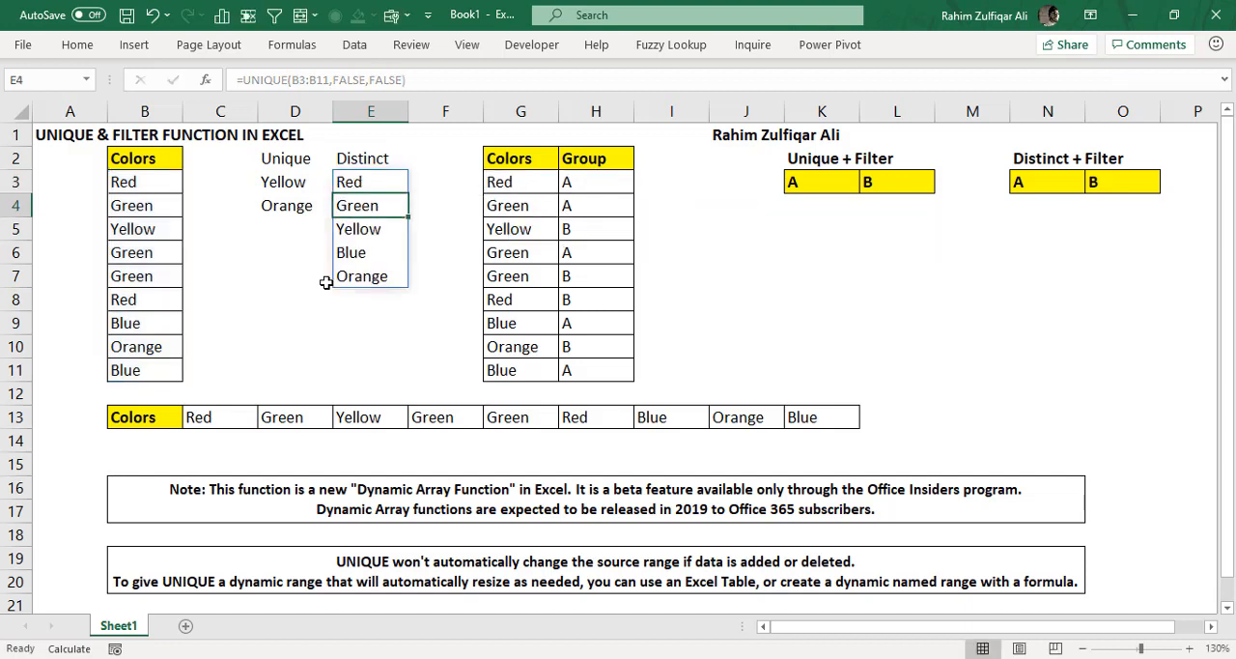
- Make the Unique and Distinct headings in D2:E2 bold
click(397, 158)
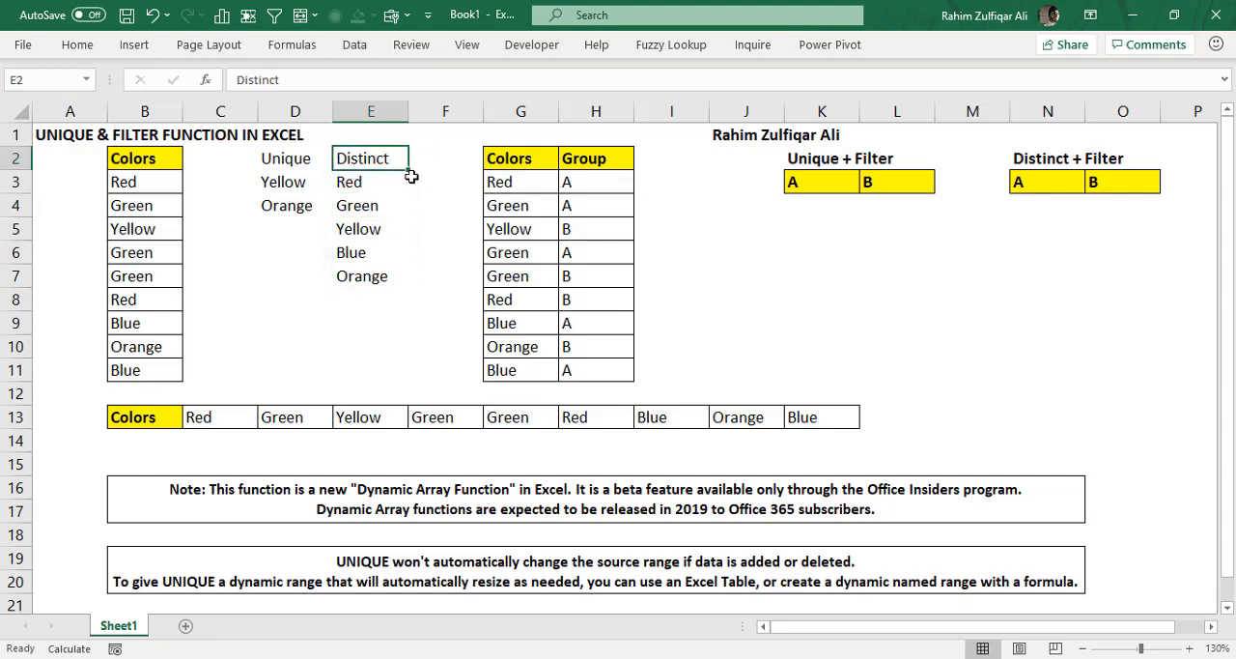
drag(300, 163, 370, 253)
key(ctrl+b)
- Compare the source colors in B3:B11 with the unique list in column D and the distinct list in column E
drag(362, 175, 364, 276)
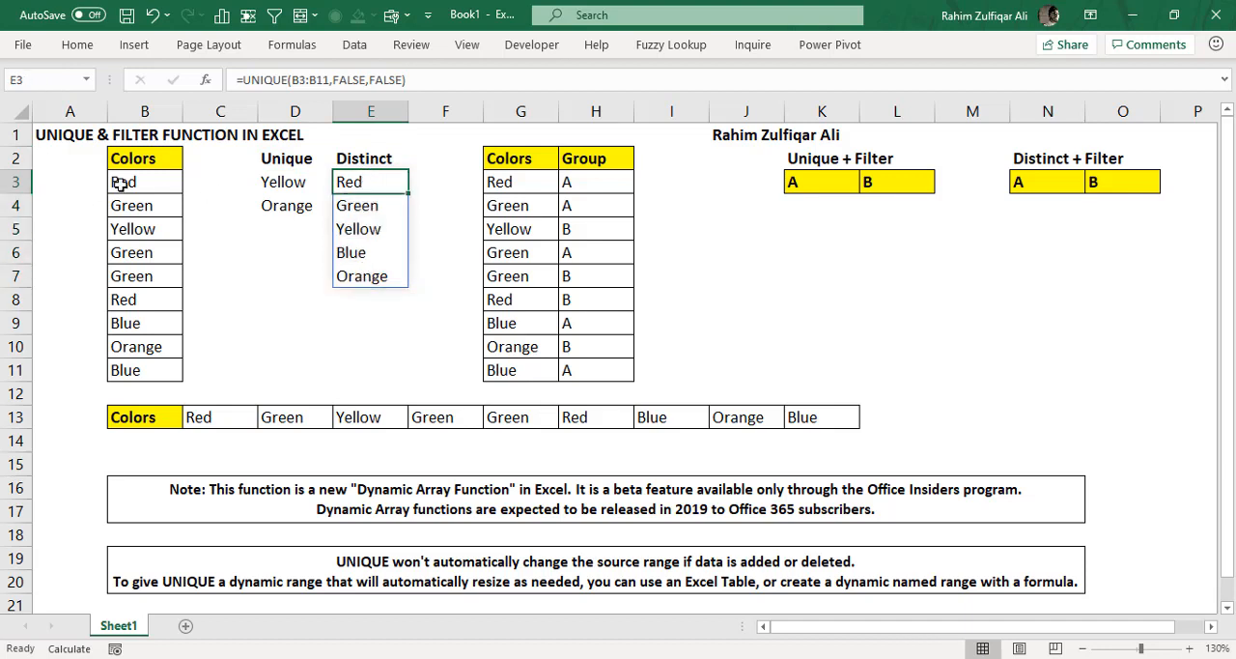
drag(116, 183, 145, 357)
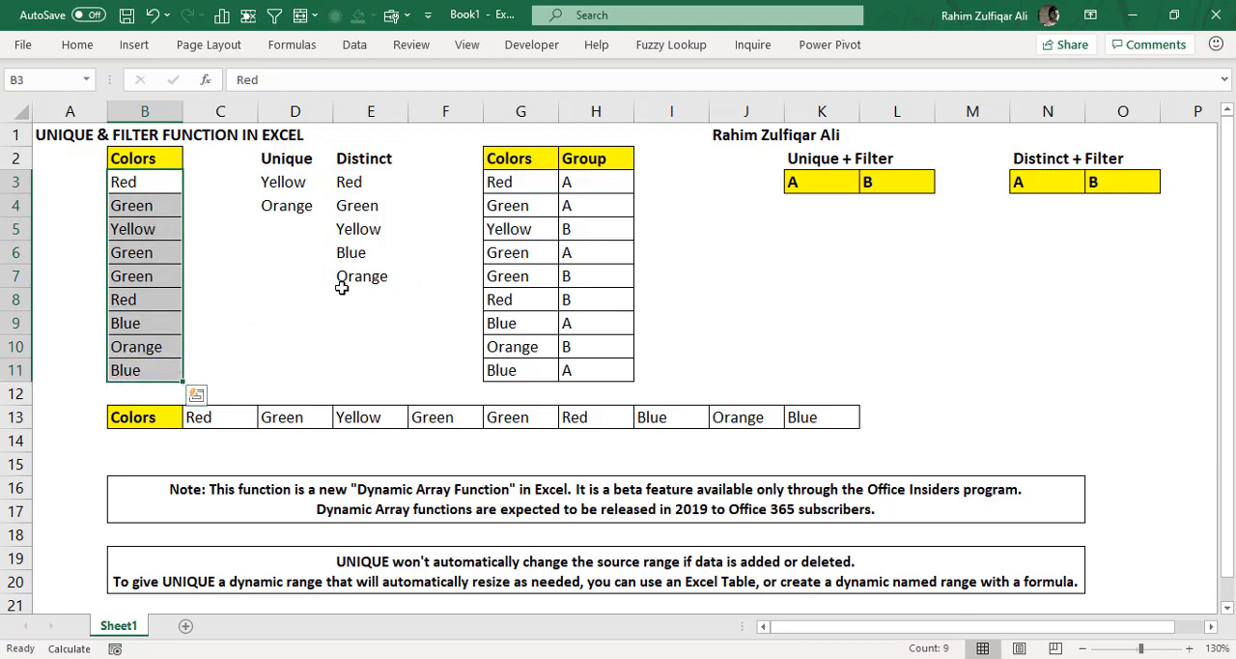
drag(288, 182, 286, 206)
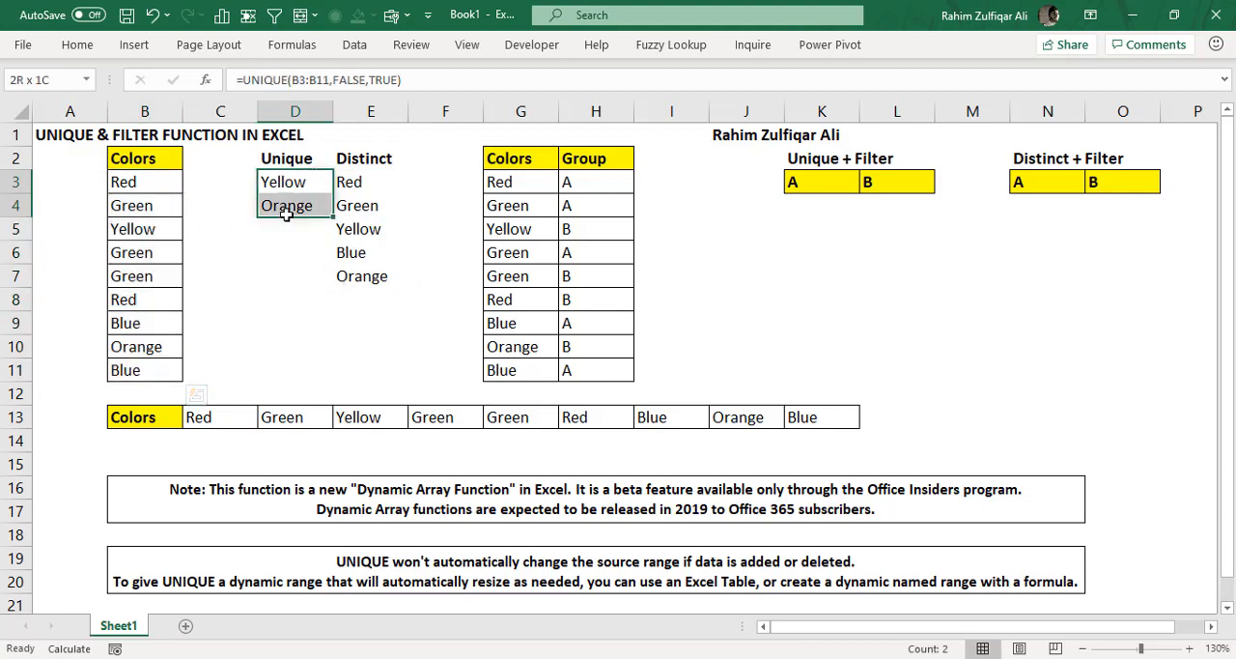
drag(359, 182, 364, 278)
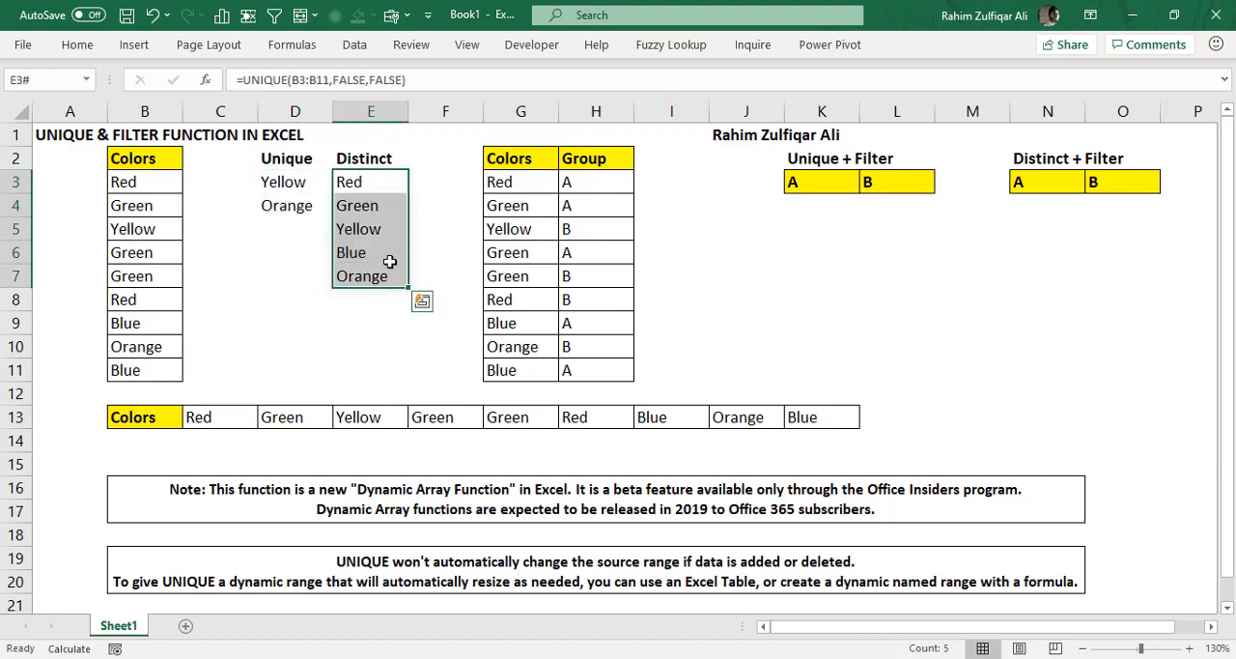
- Start a COUNTA formula in D9 with a nested UNIQUE function
click(275, 315)
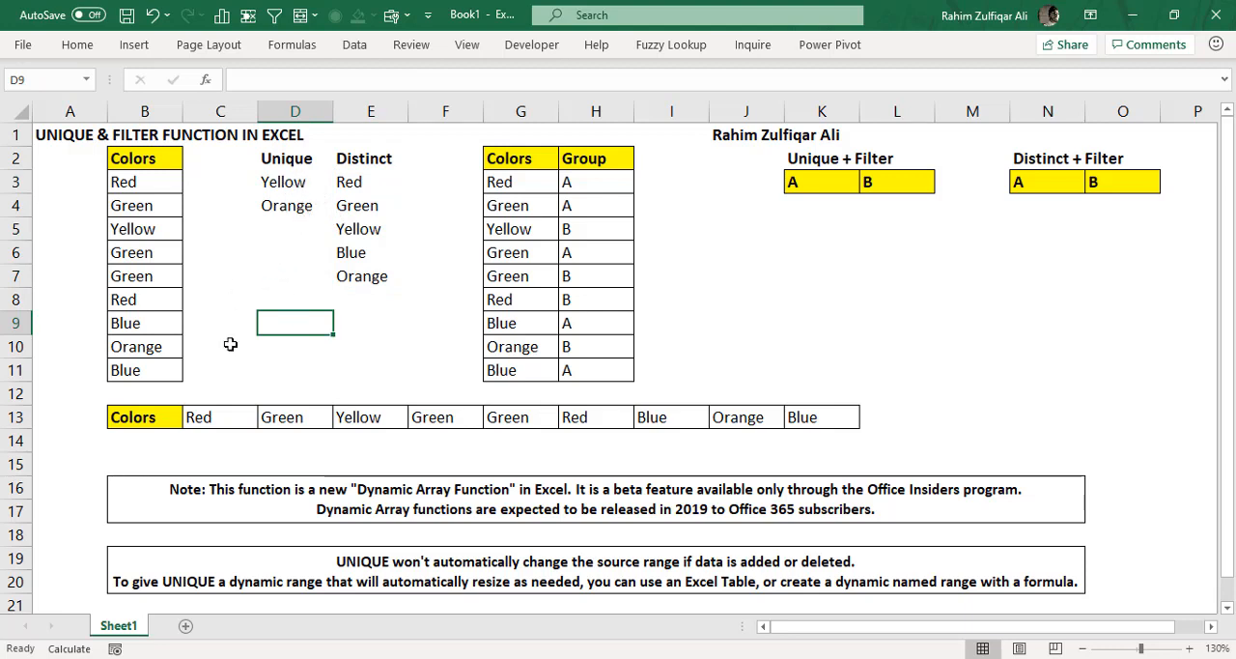
text(=count)
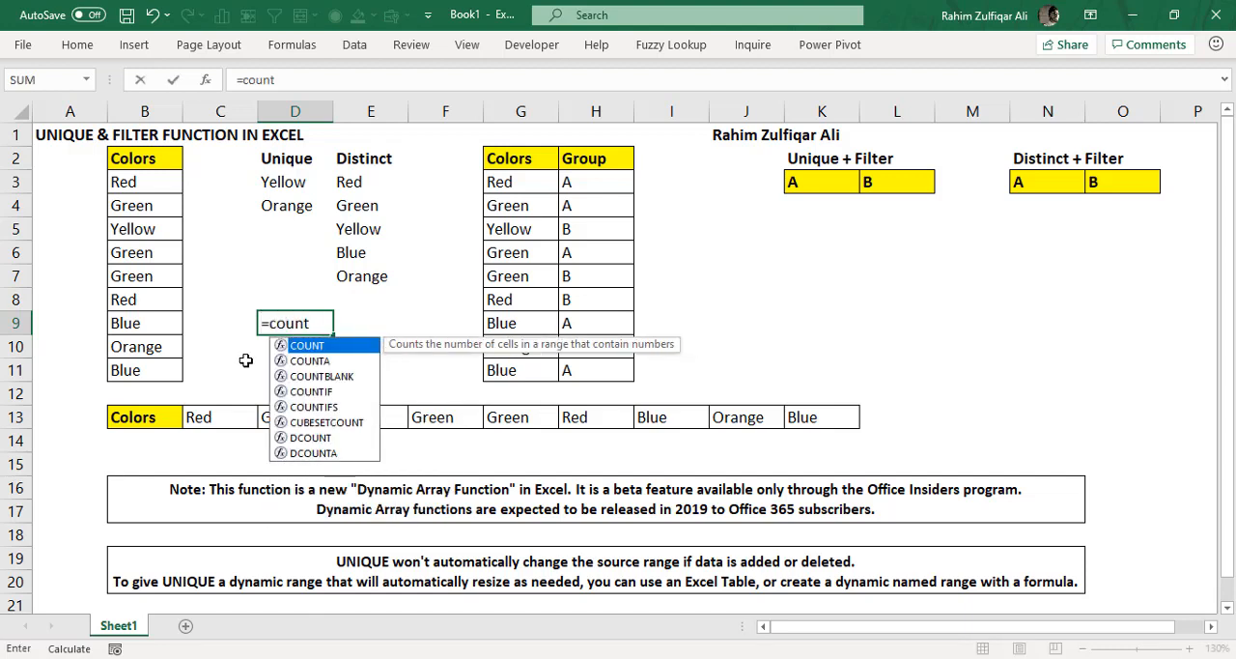
key(Down)
key(Tab)
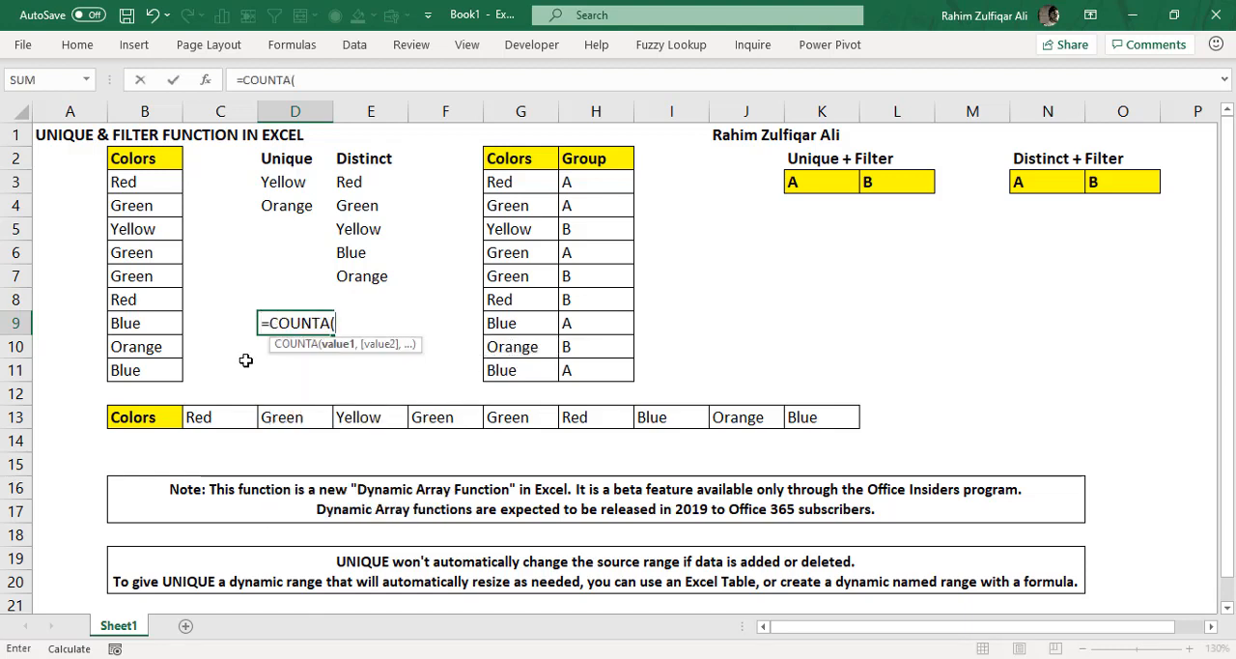
text(uniq)
key(Tab)
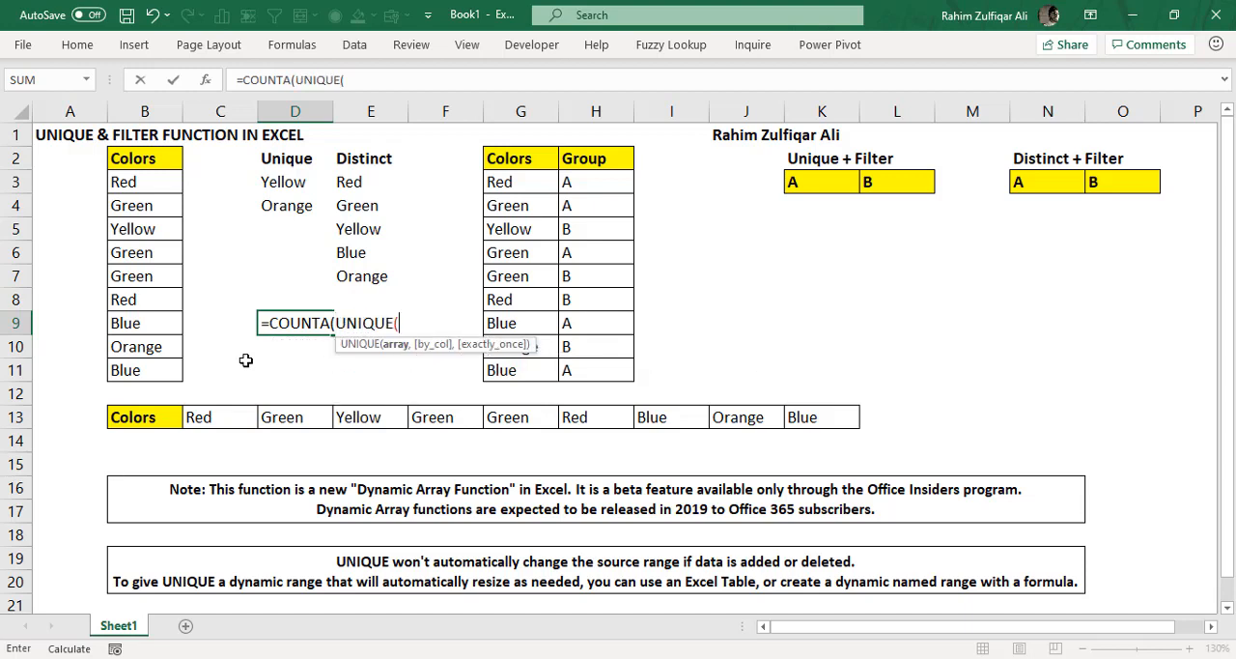
- Set the array of the nested UNIQUE function in D9 to B3:B11
key(Left)
key(Left)
key(Left)
key(Up)
key(Right)
key(ctrl+Up)
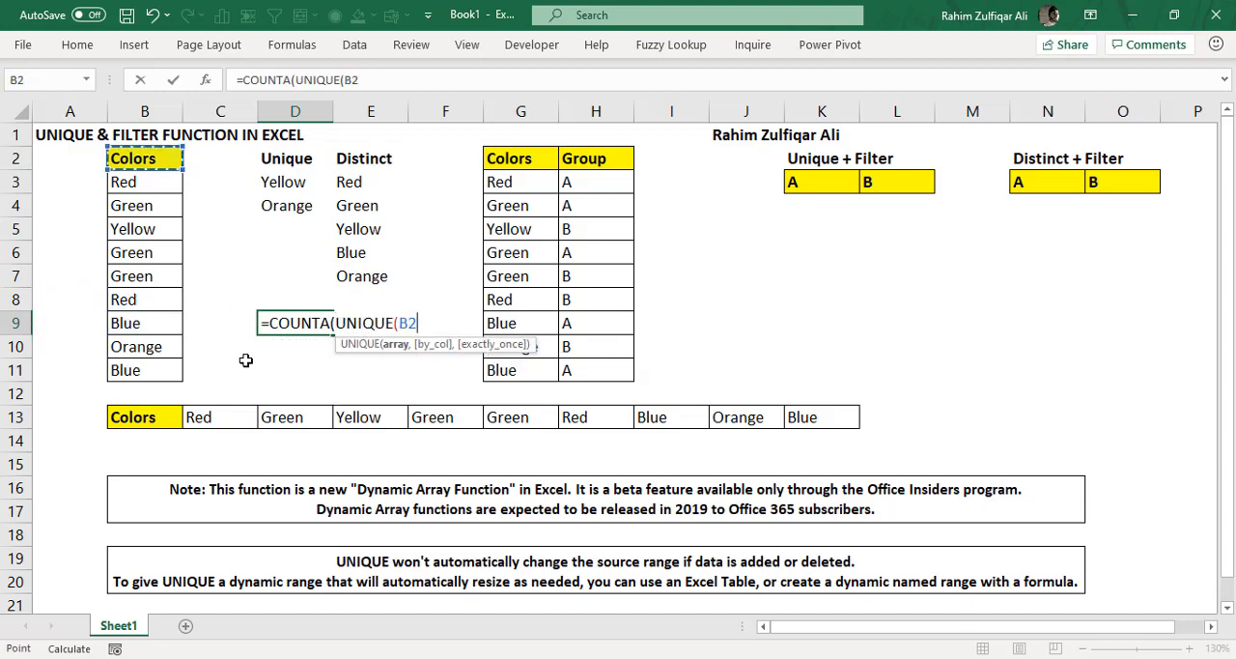
key(Down)
key(ctrl+shift+Down)
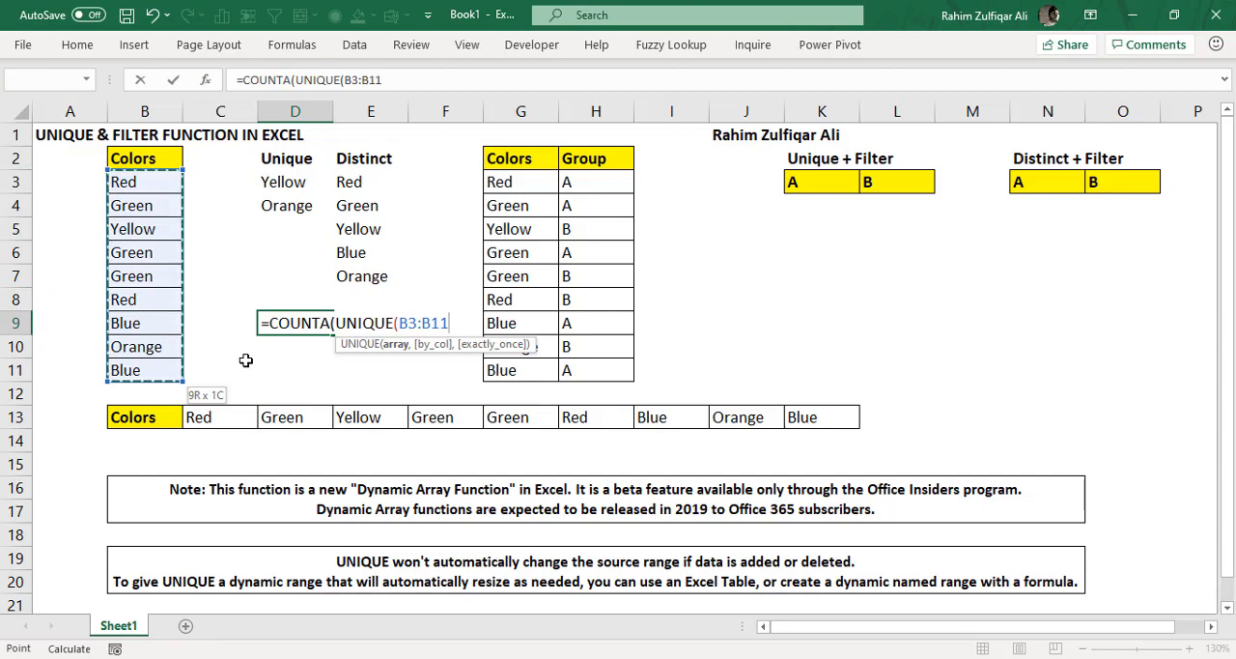
- Set by_col to FALSE and exactly_once to TRUE, completing D9 as =COUNTA(UNIQUE(B3:B11,FALSE,TRUE))
text(,)
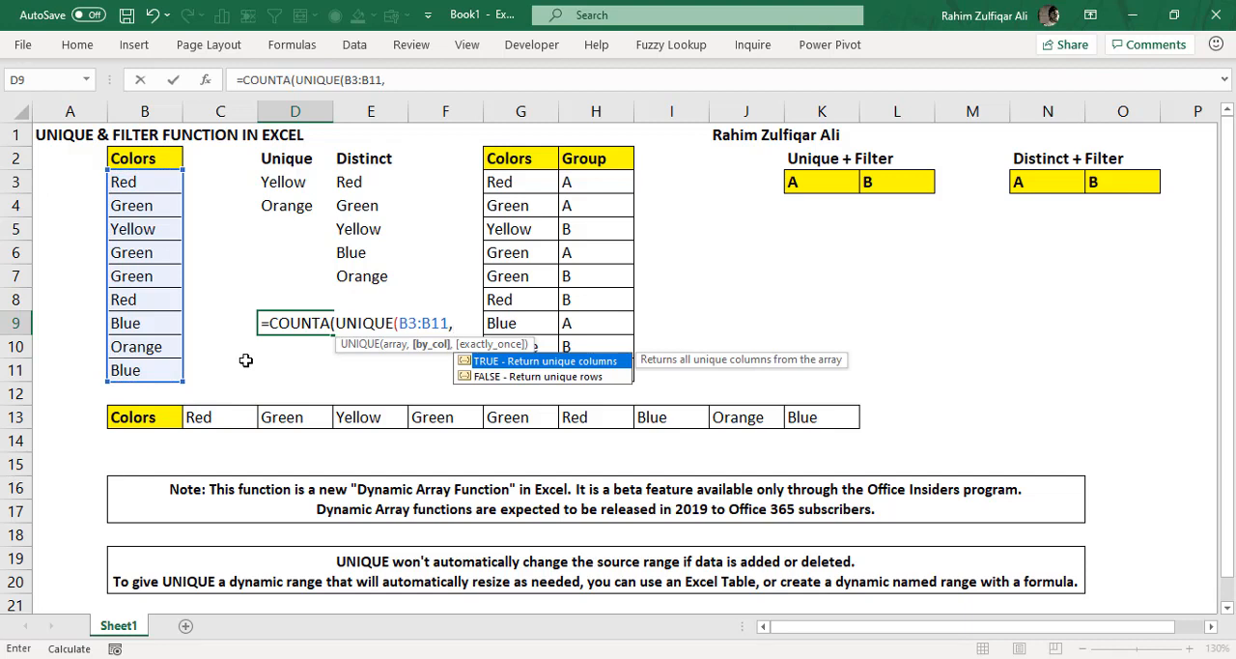
key(Down)
key(Tab)
text(,)
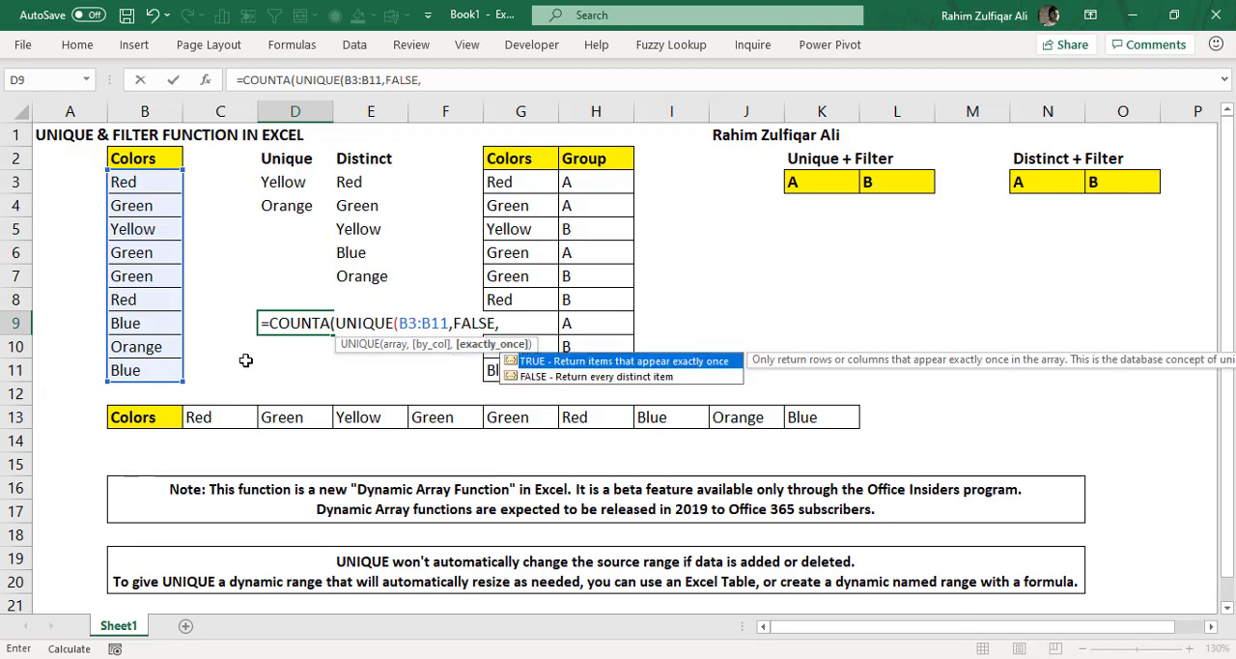
key(Tab)
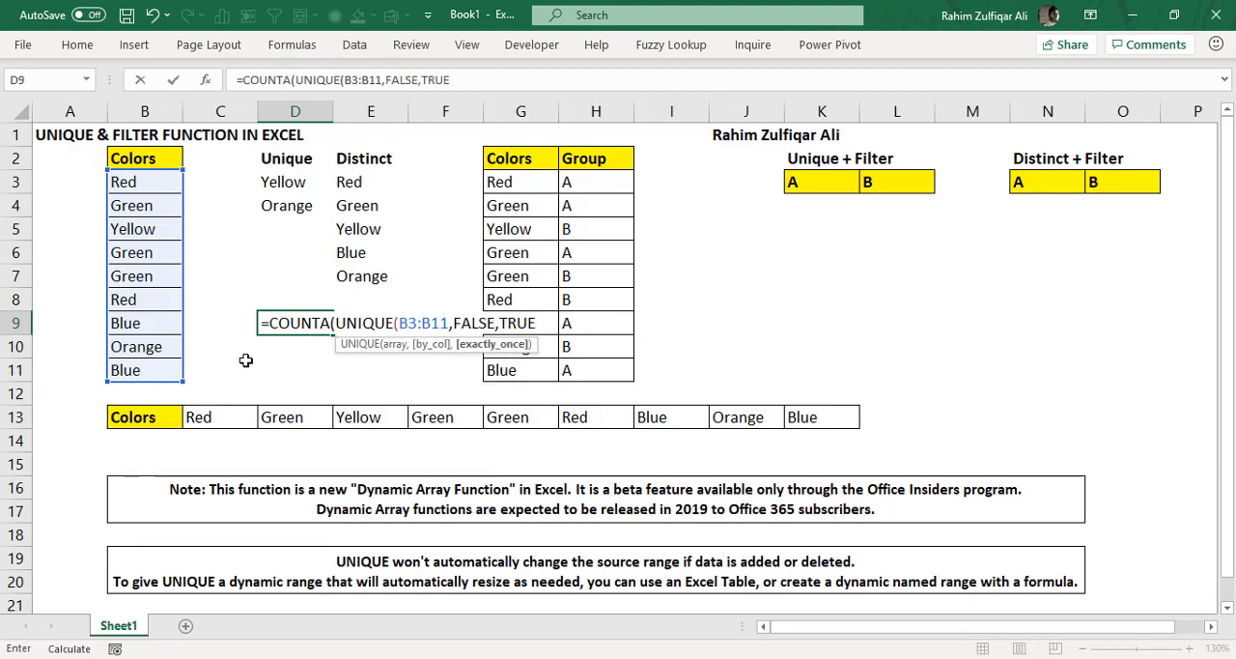
text())
key(Return)
key(Return)
key(Up)
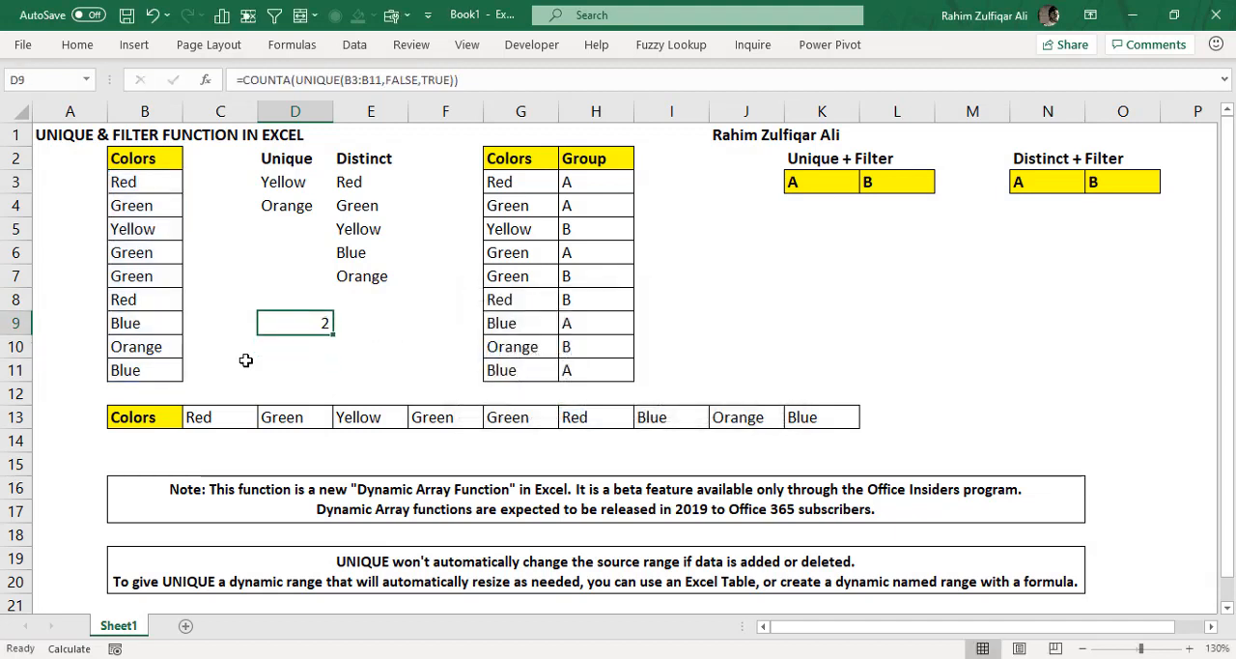
- Start a COUNTA formula in E9 with a nested UNIQUE function
key(Right)
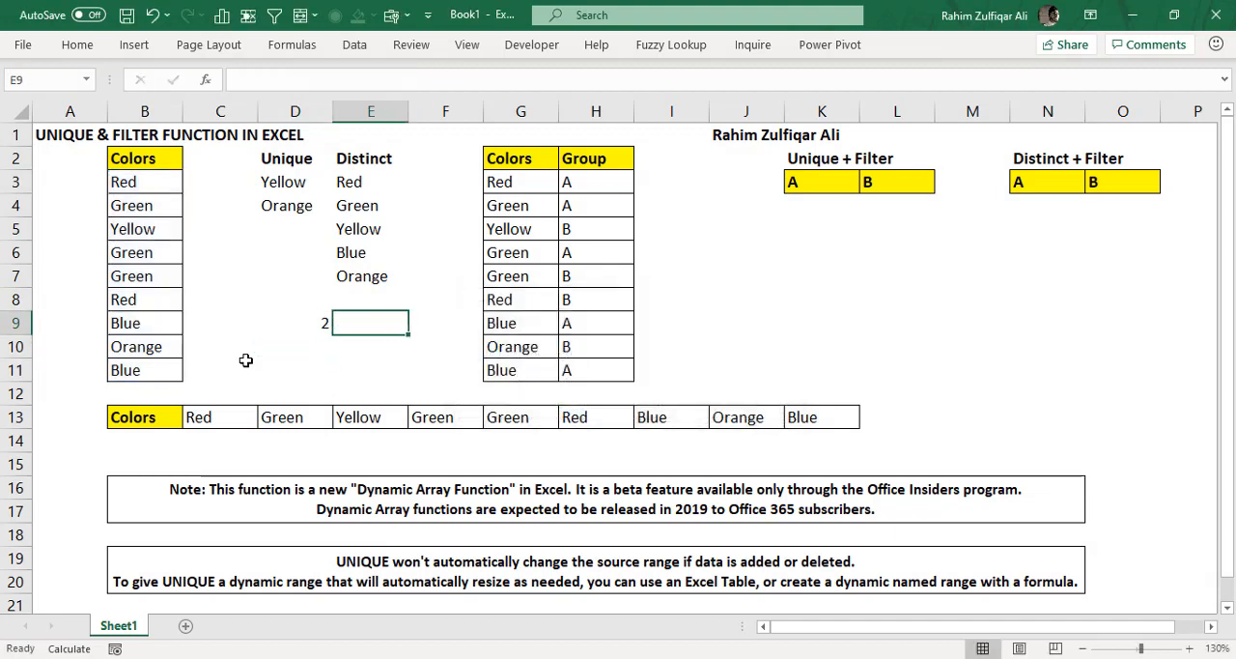
text(=)
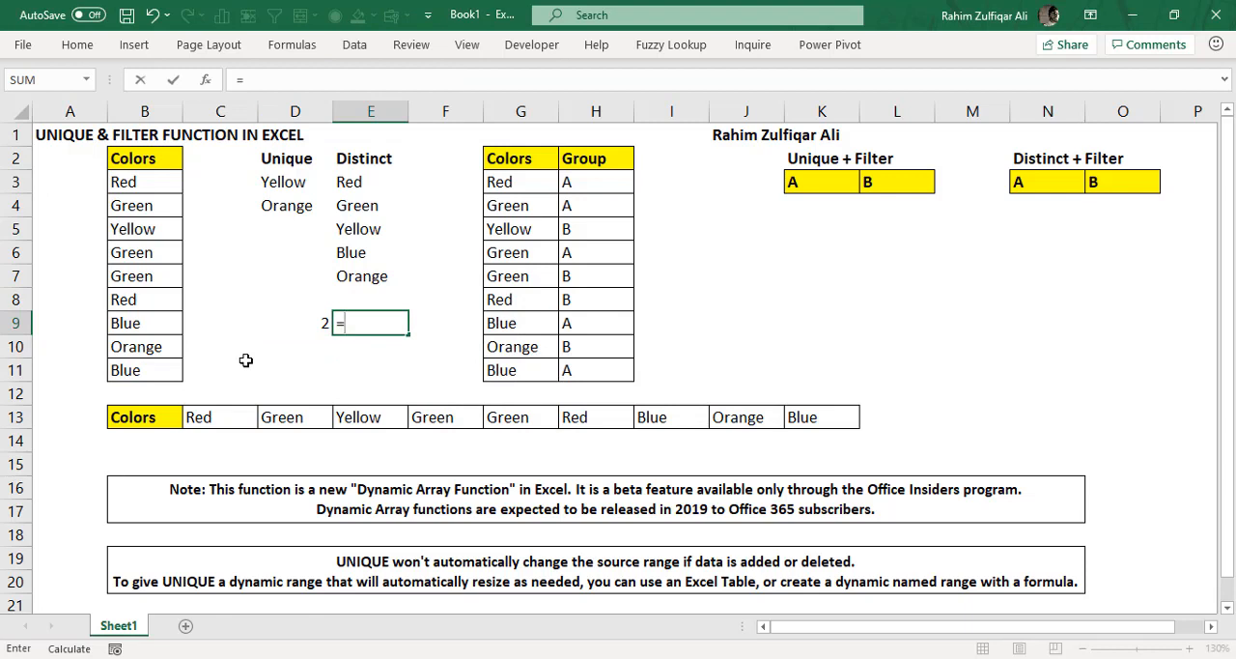
text(counta)
key(Tab)
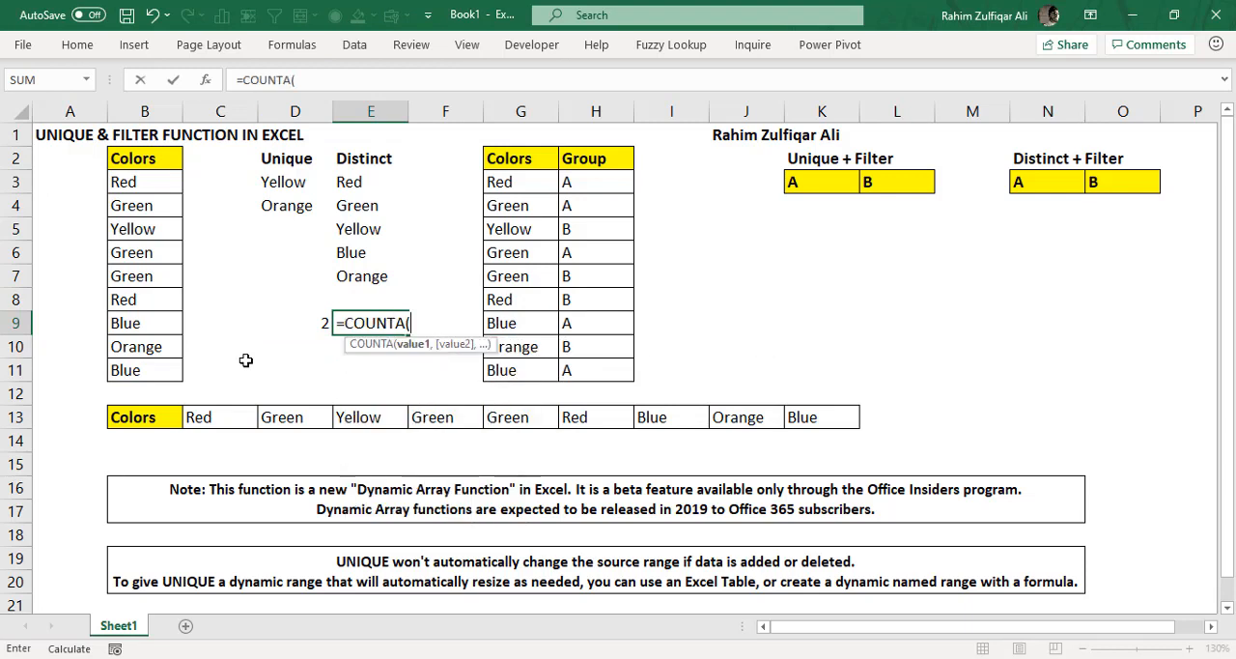
text(uni)
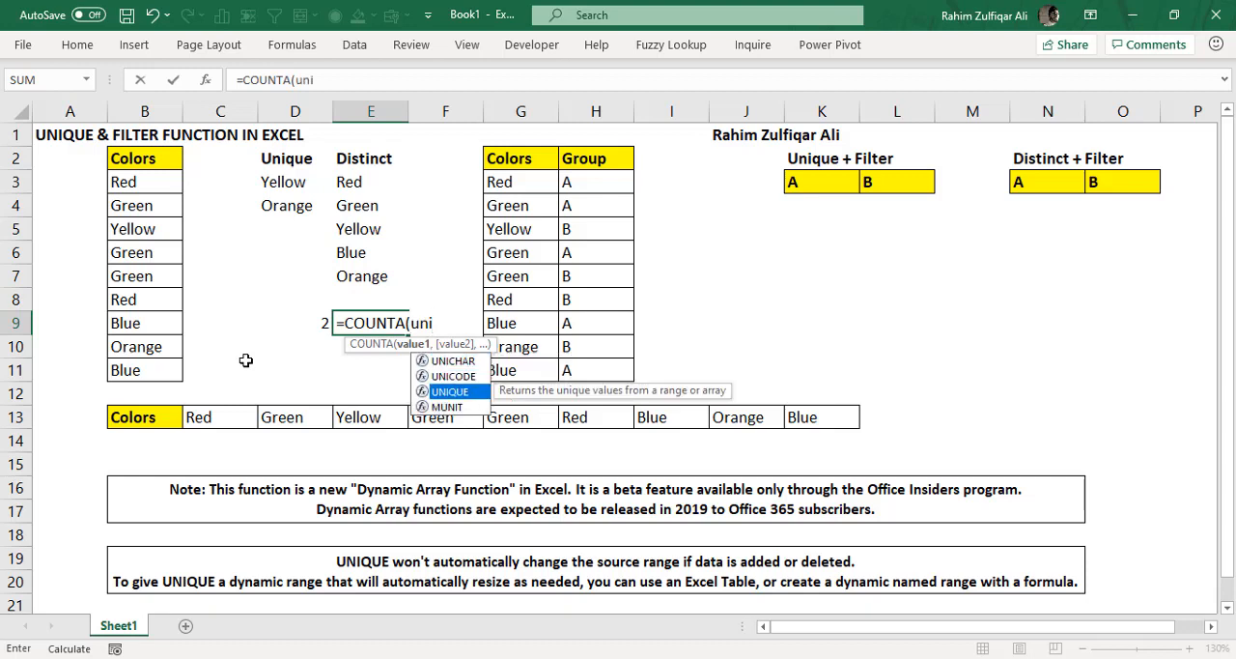
key(Tab)
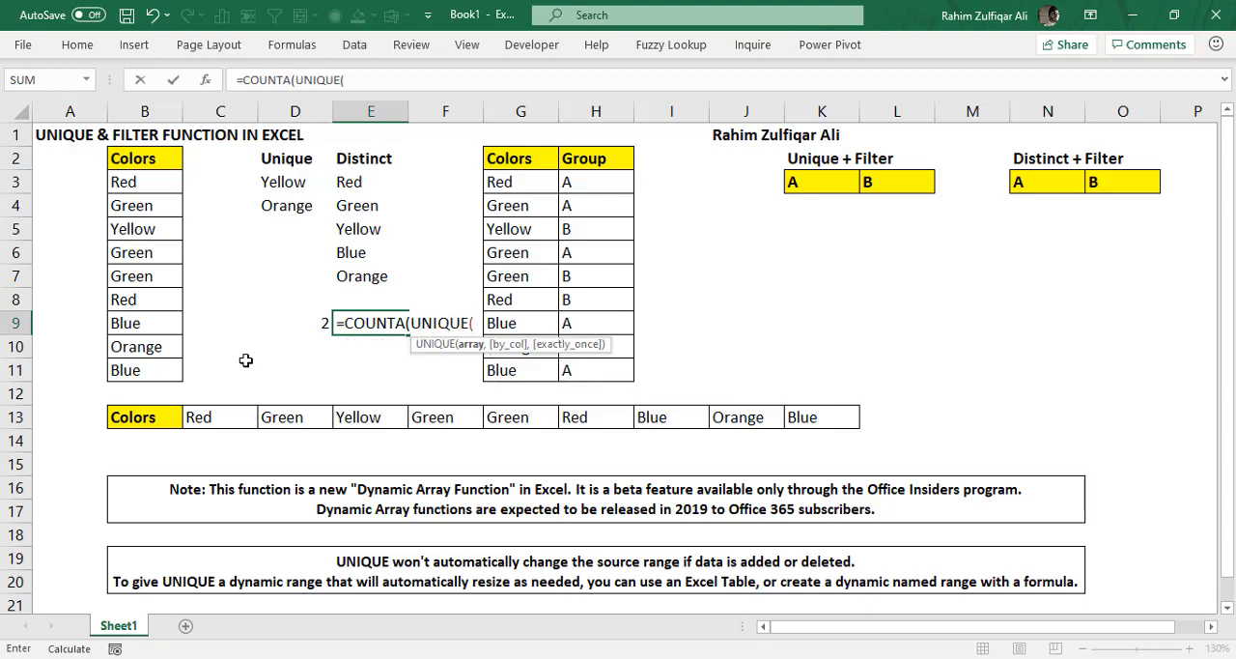
- Set the array of the nested UNIQUE function in E9 to B3:B11
key(Left)
key(Left)
key(Left)
key(Up)
key(Up)
key(Up)
key(Up)
key(Up)
key(Up)
key(ctrl+shift+Down)
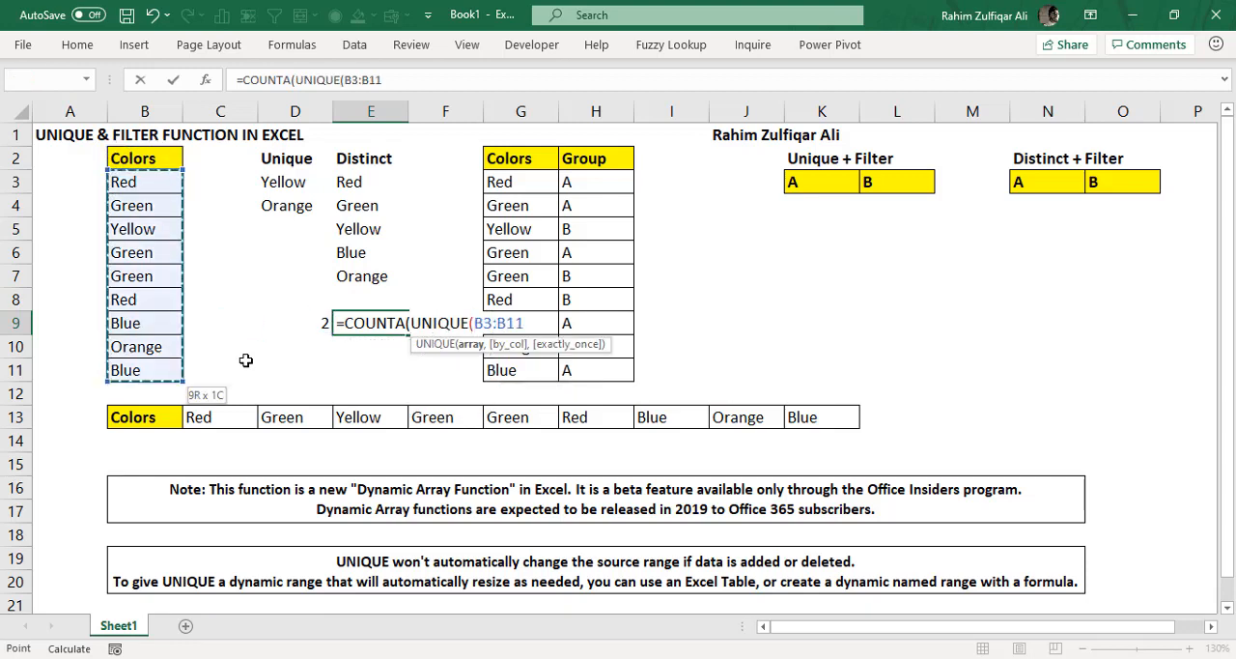
- Set by_col and exactly_once both to FALSE, completing E9 as =COUNTA(UNIQUE(B3:B11,FALSE,FALSE))
text(,)
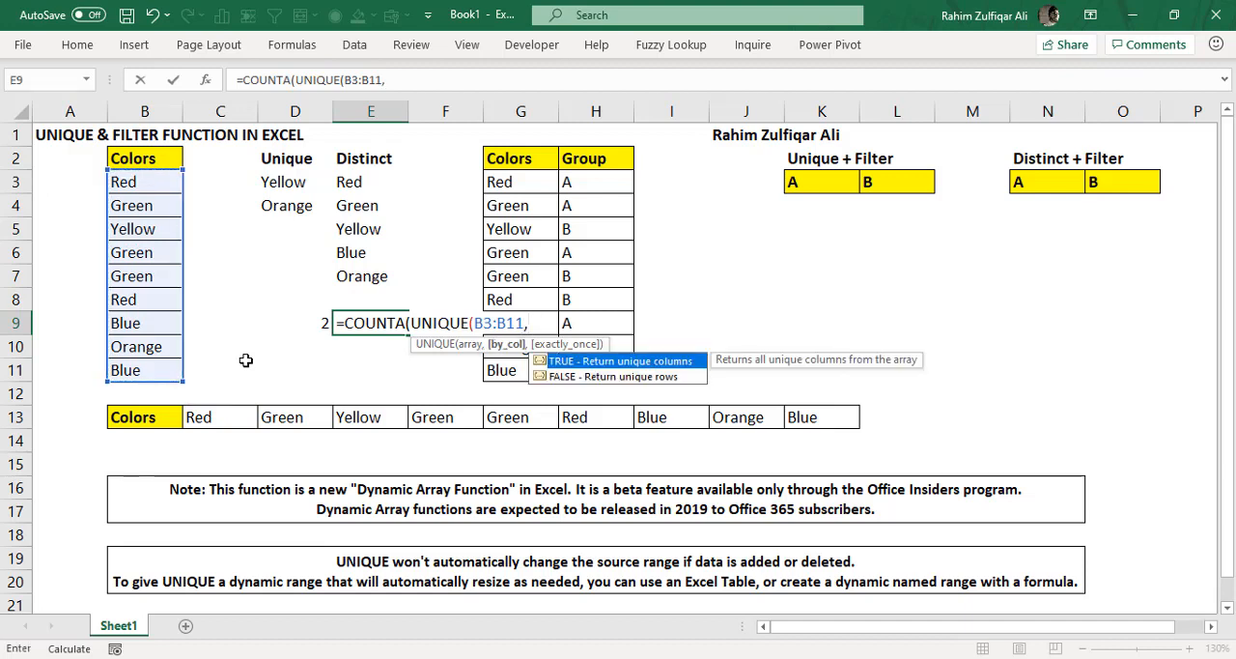
key(Down)
key(Tab)
text(,)
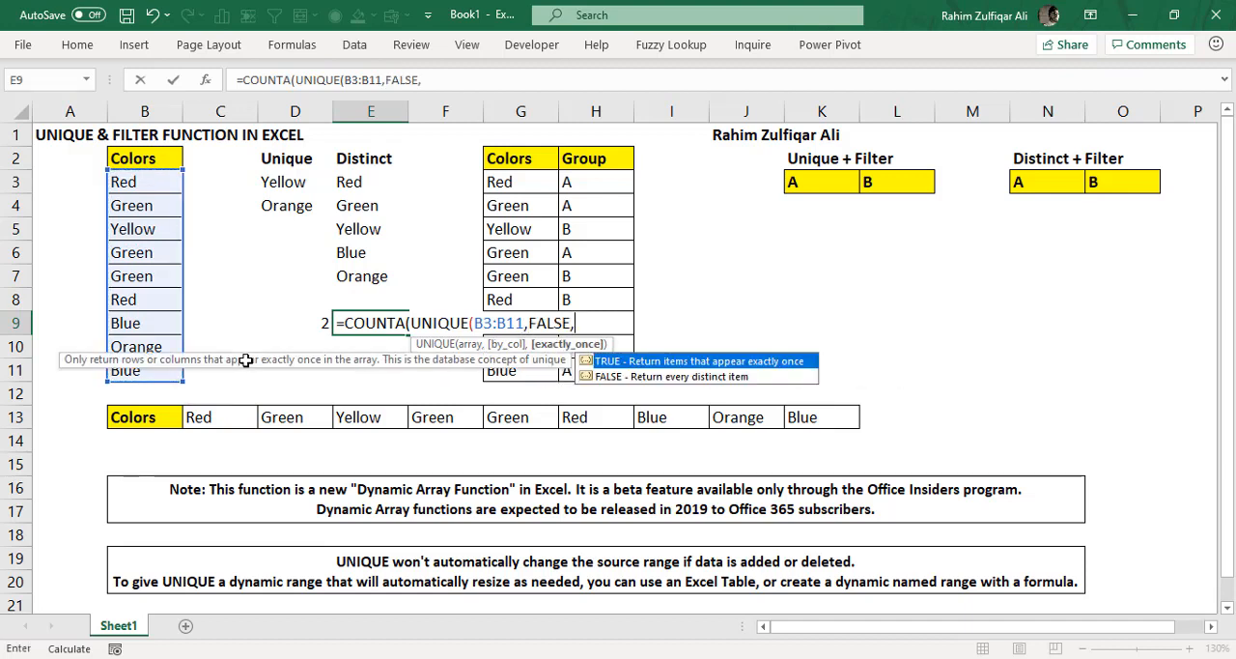
key(Down)
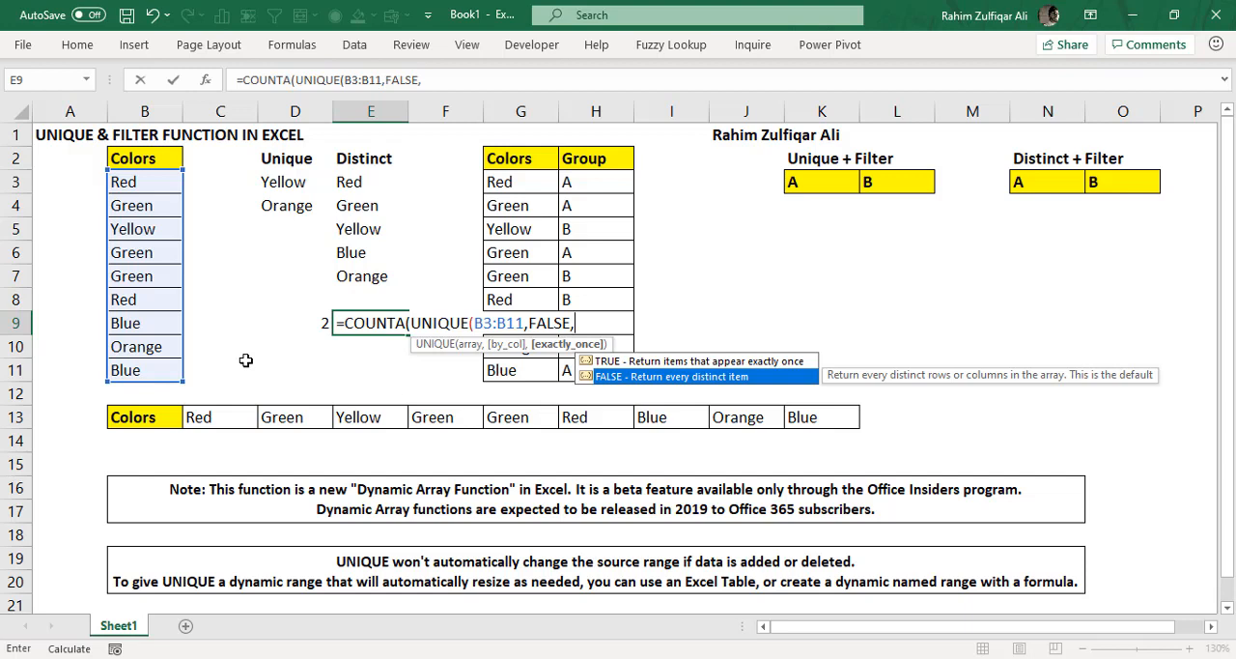
key(Tab)
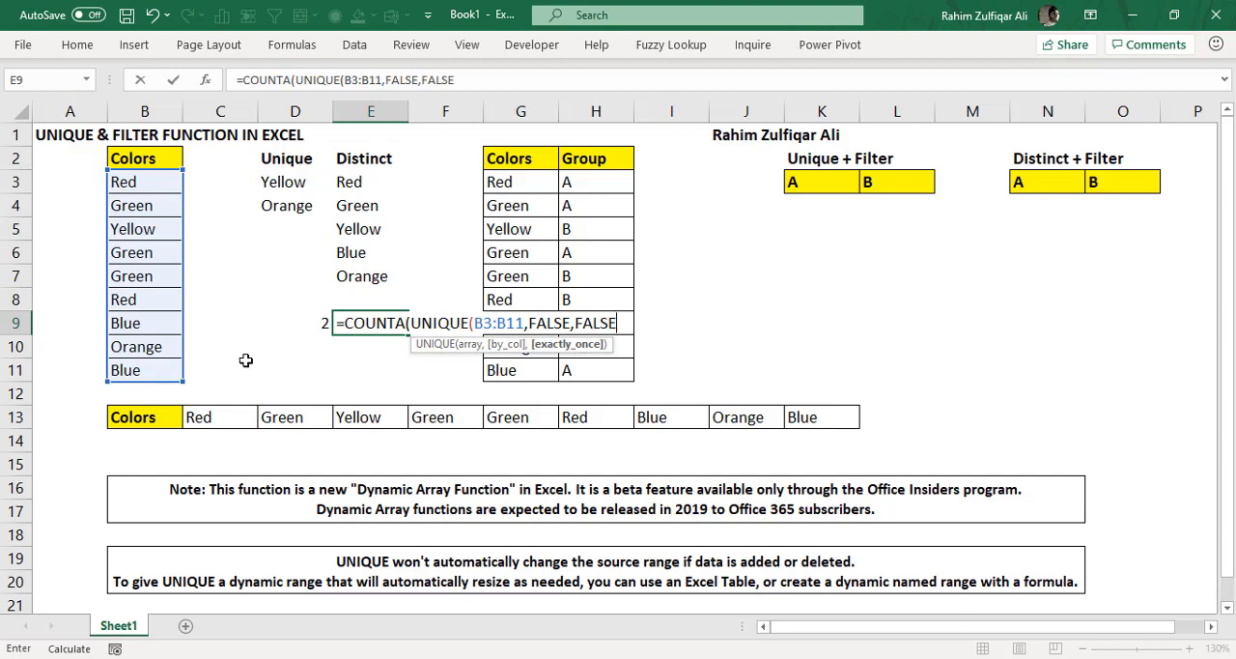
text())
key(Return)
key(Return)
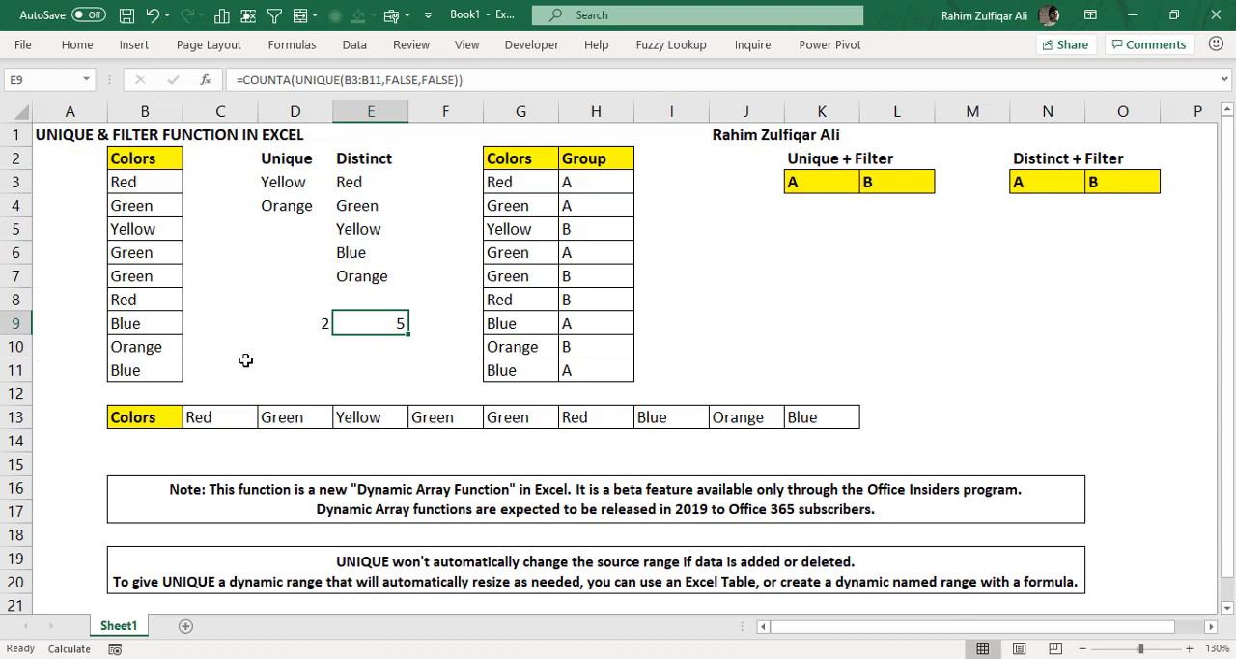
- Review the Unique and Distinct results in columns D and E and the empty output cell K4
key(Left)
key(Up)
key(Up)
key(Up)
key(Up)
key(Up)
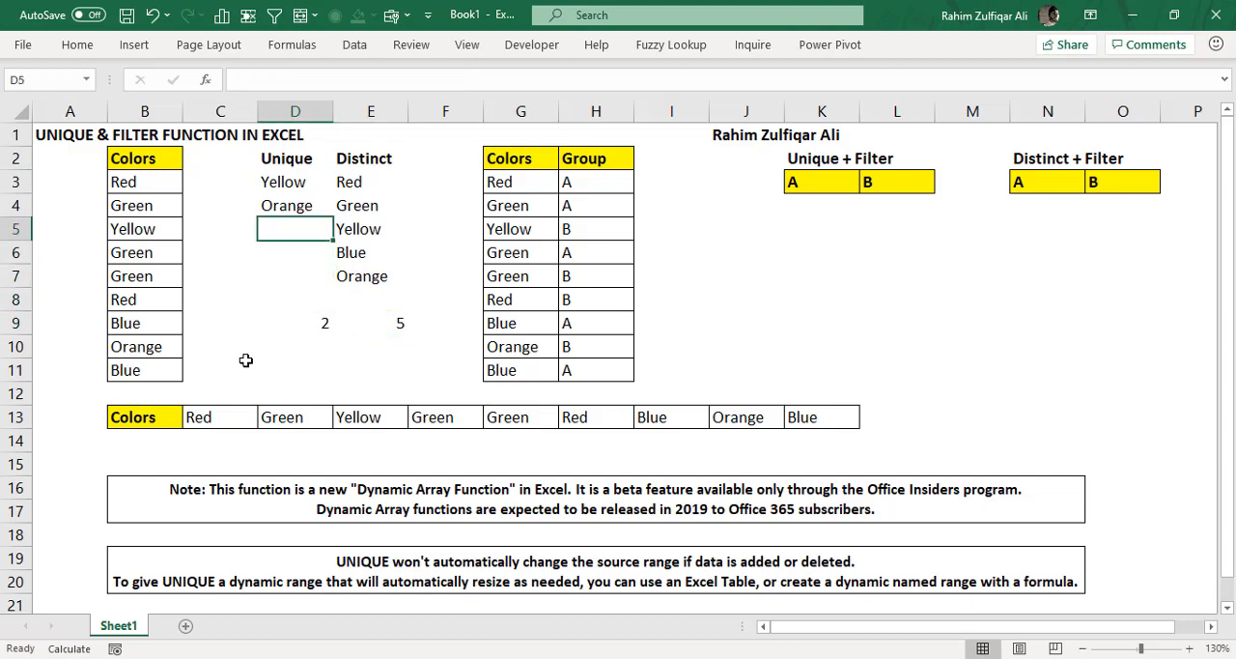
key(Up)
key(Right)
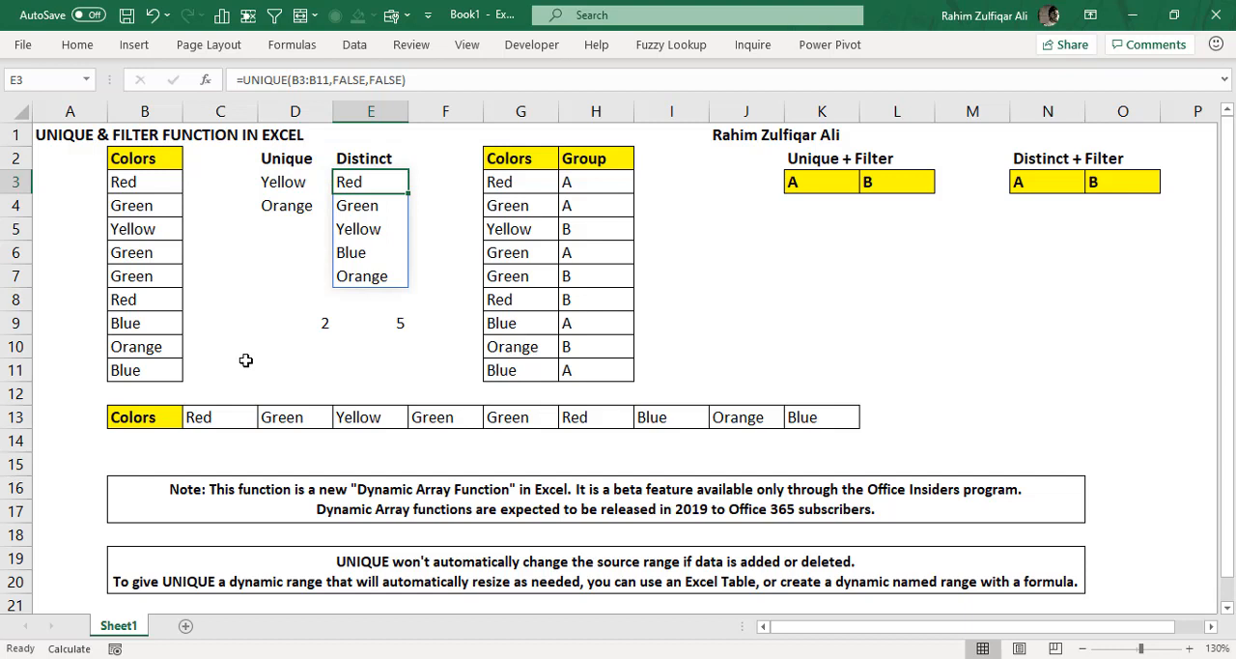
key(Right)
key(Right)
key(Right)
key(Right)
key(Right)
key(Right)
key(Down)
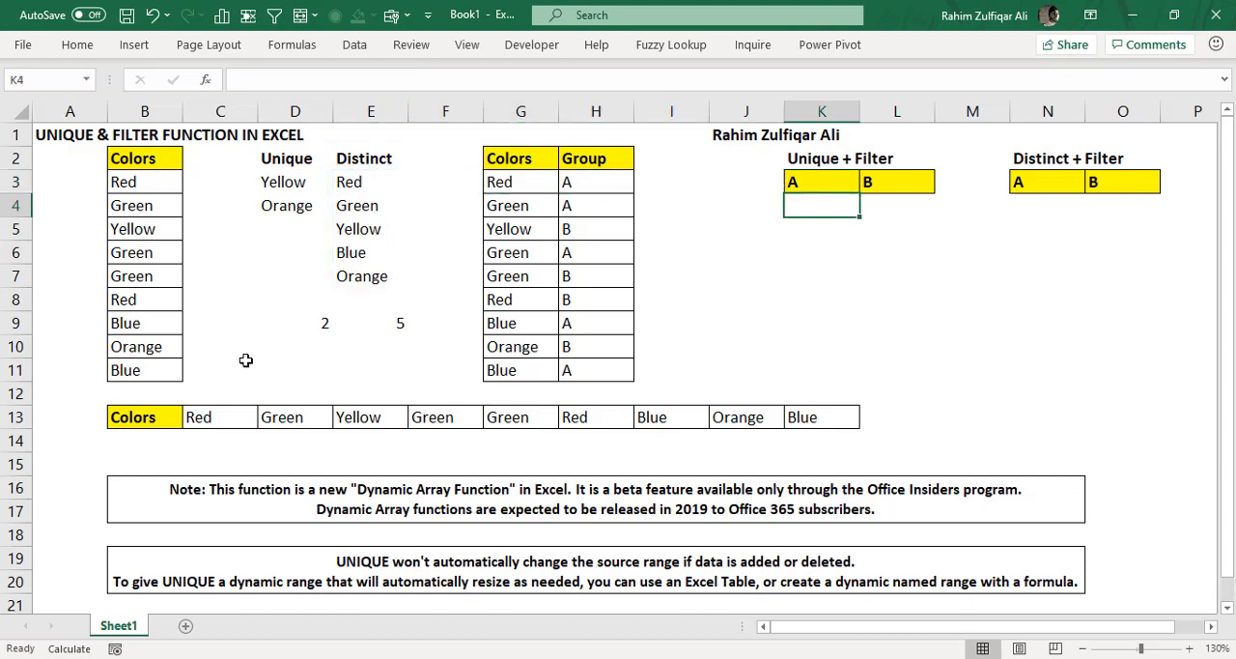
- Examine the colors and their groups in G3:H11 and the empty output ranges K4:L8 and N4:O8
key(Left)
key(Left)
key(Left)
key(Left)
key(Up)
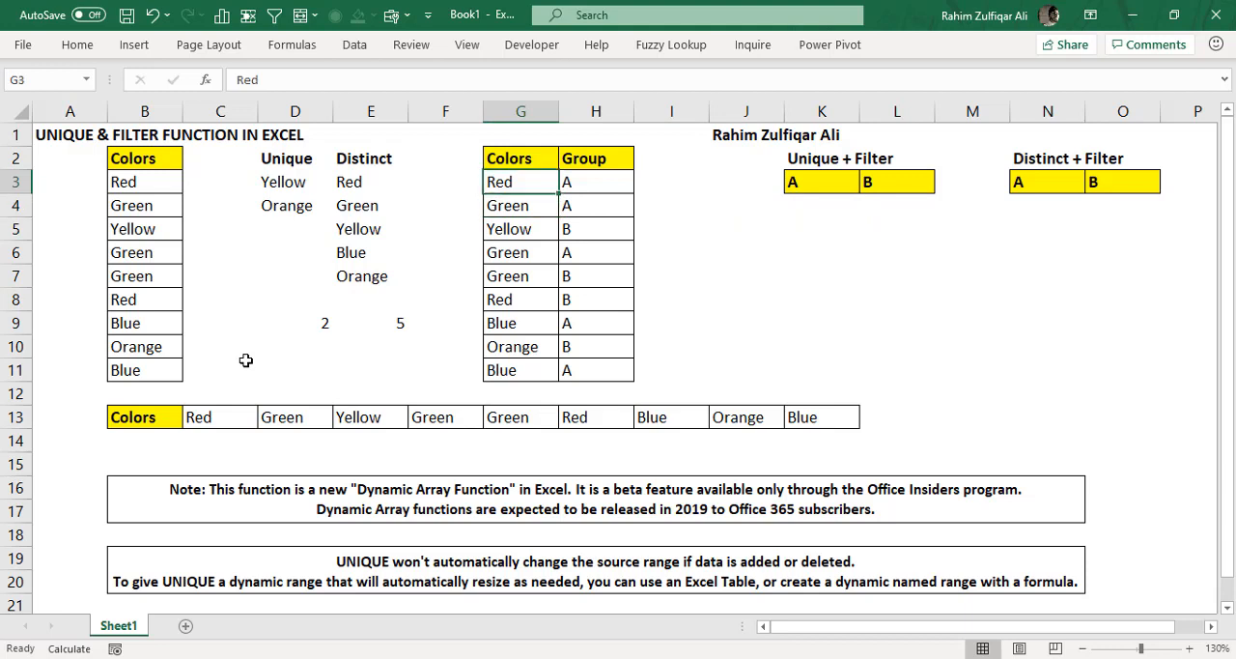
key(ctrl+shift+Down)
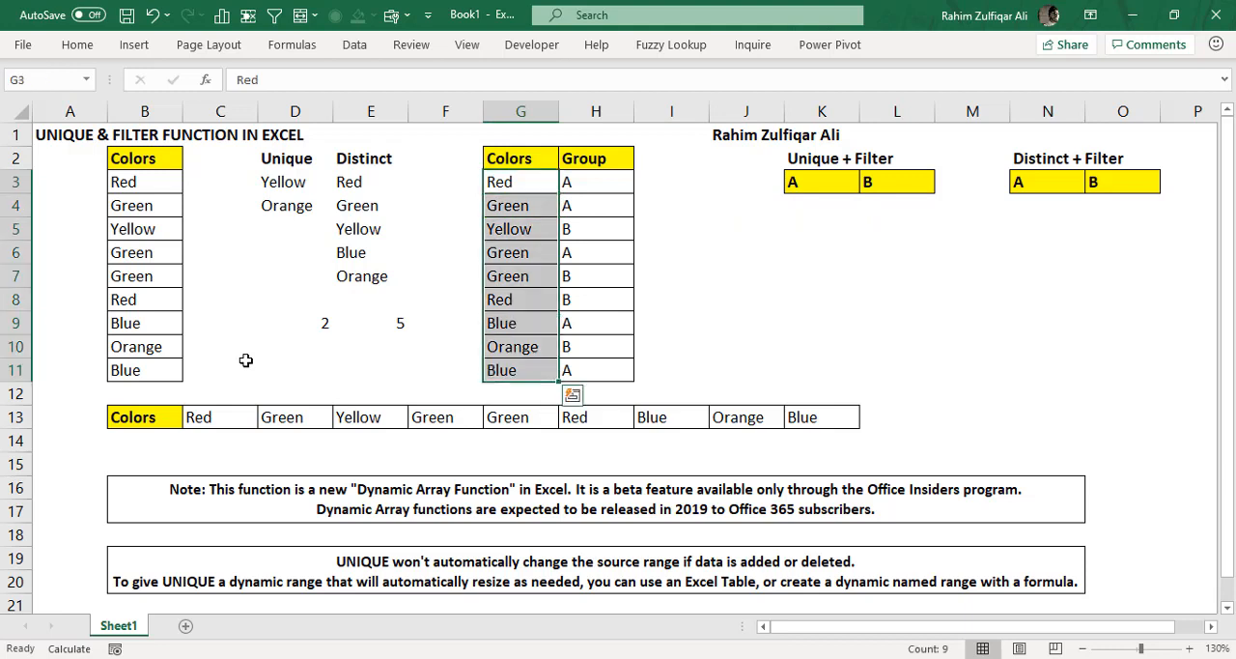
key(Right)
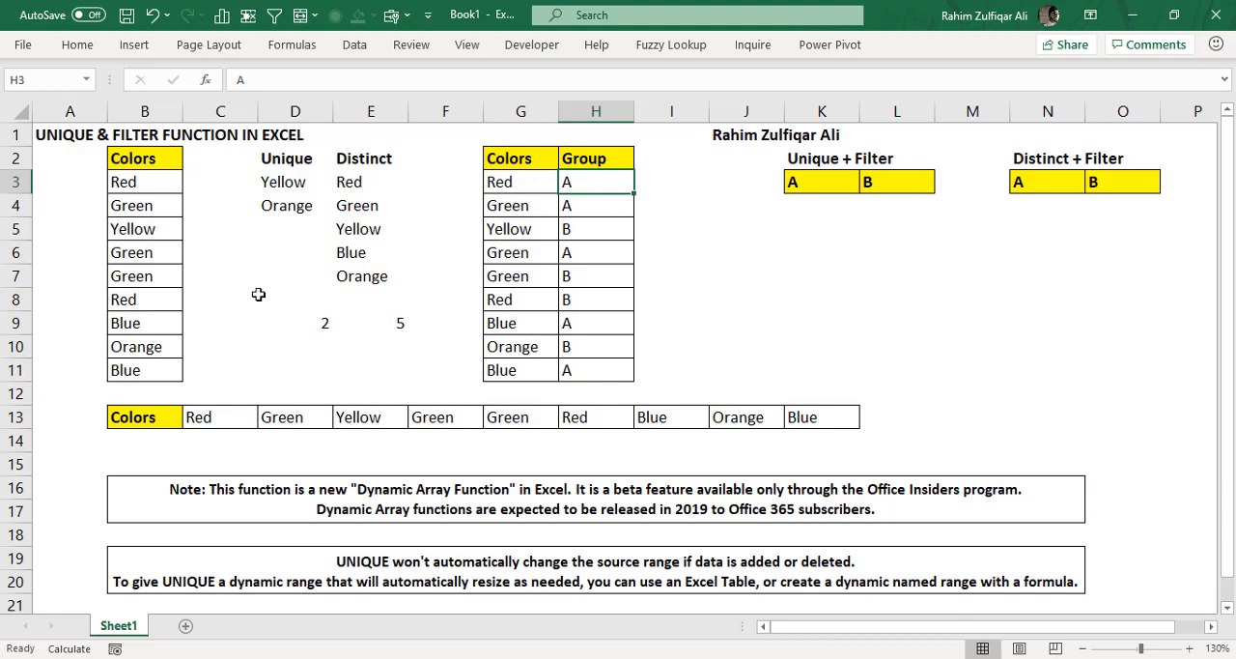
drag(520, 178, 574, 370)
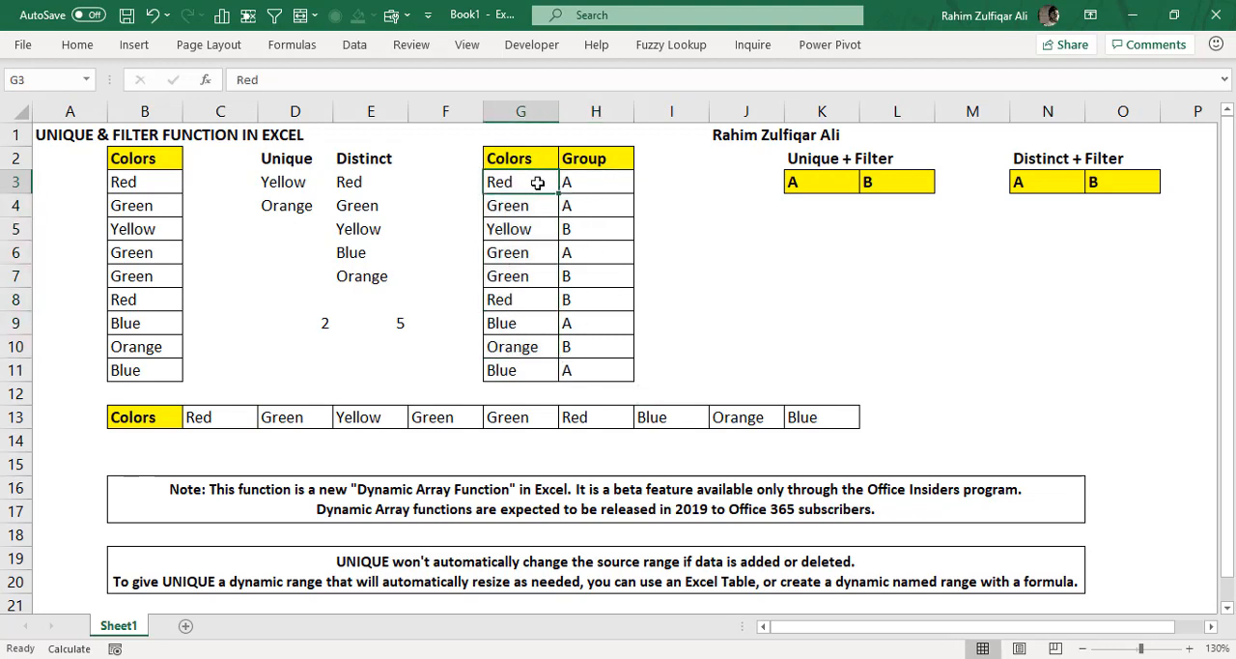
click(570, 204)
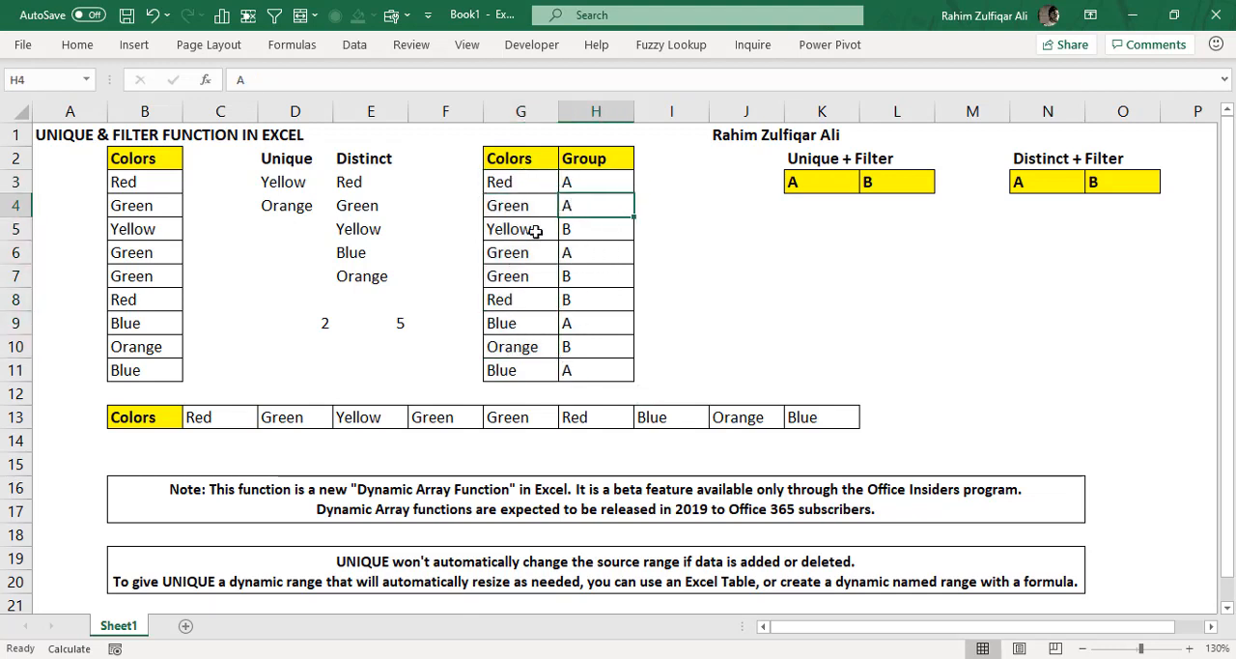
click(564, 229)
click(576, 302)
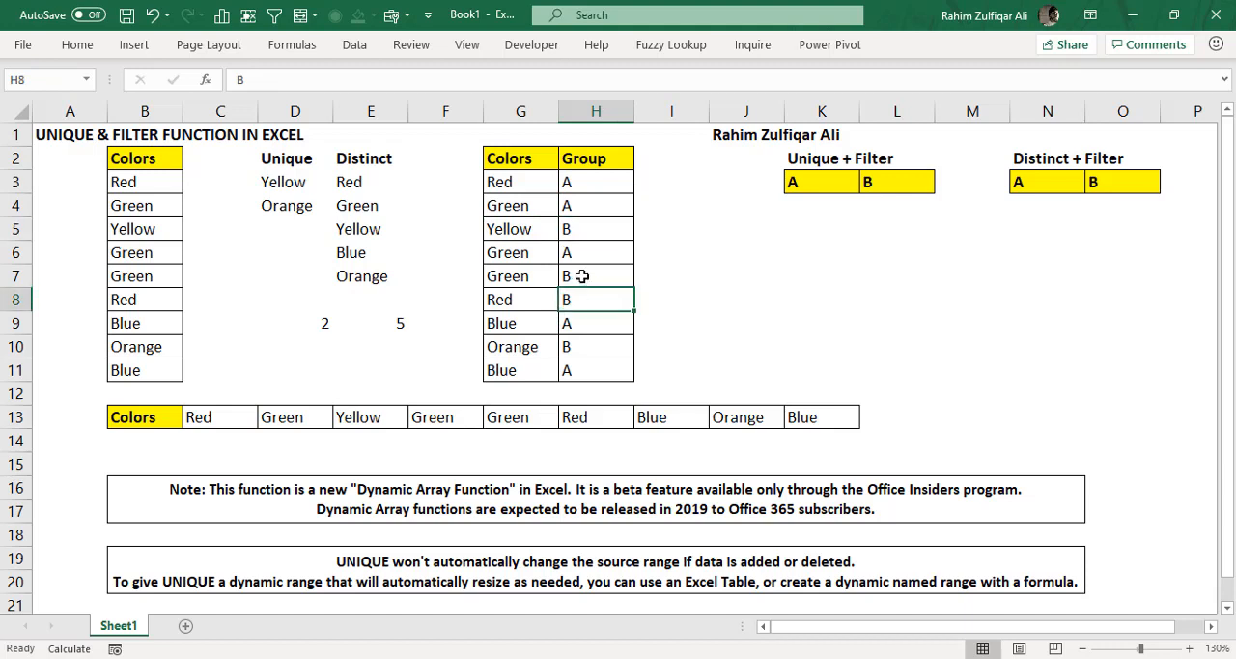
click(581, 276)
click(581, 345)
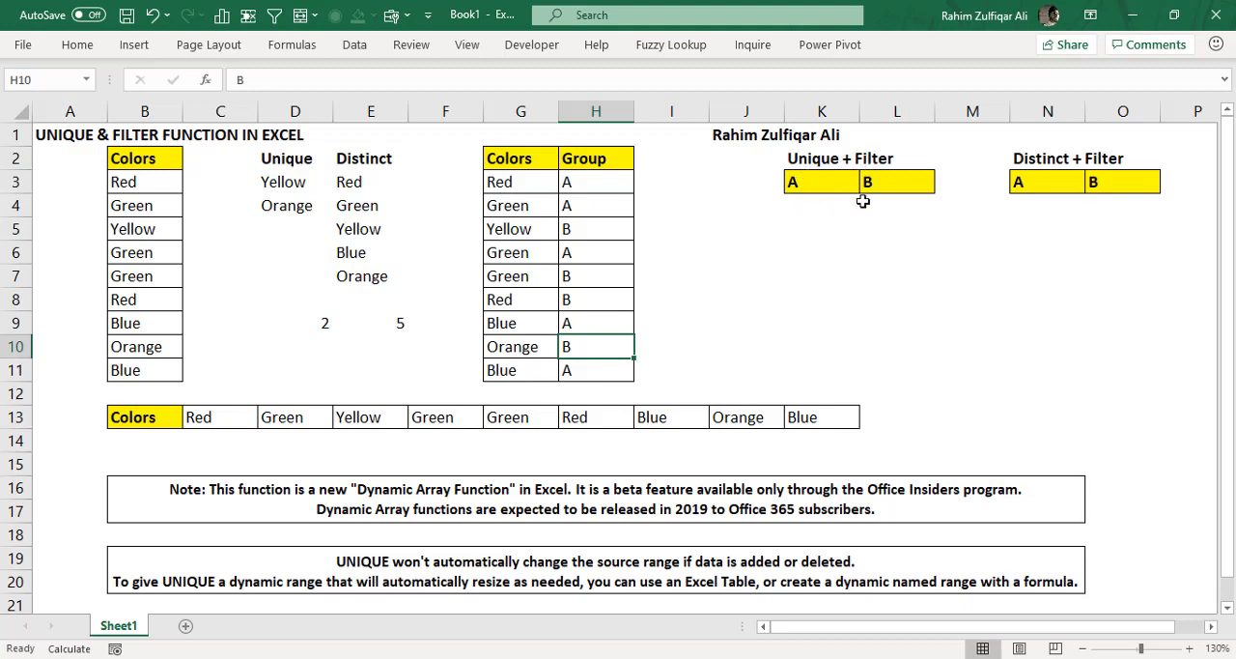
click(820, 204)
drag(876, 232, 910, 287)
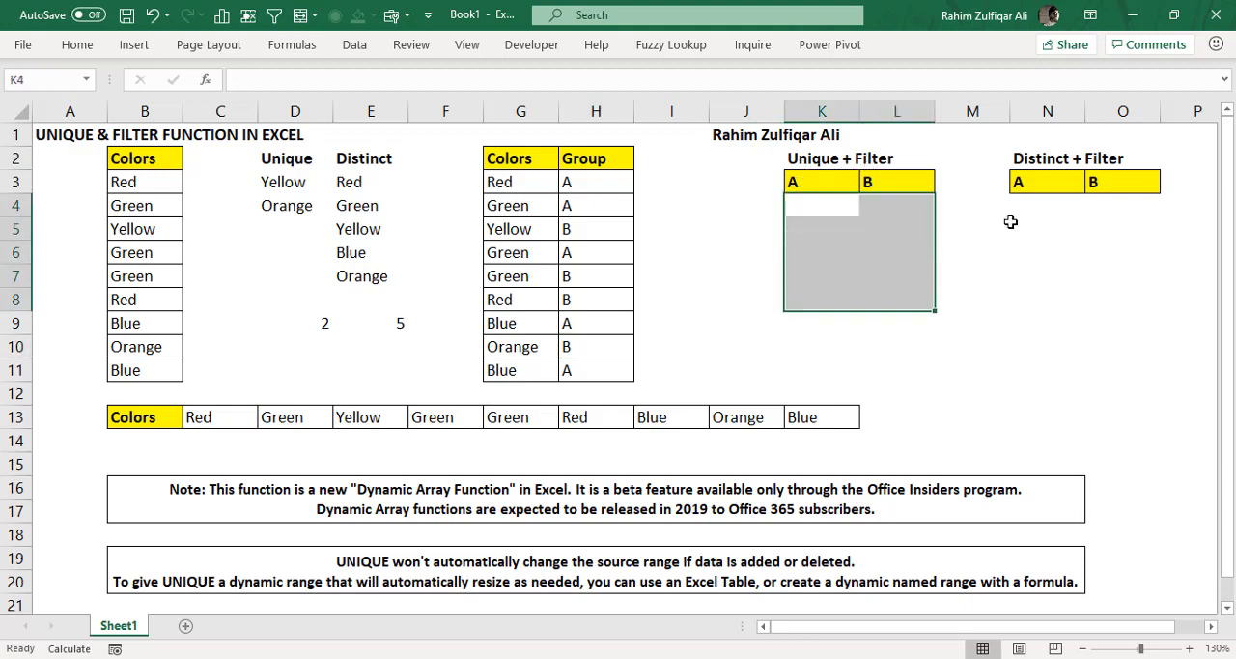
drag(1026, 200, 1099, 289)
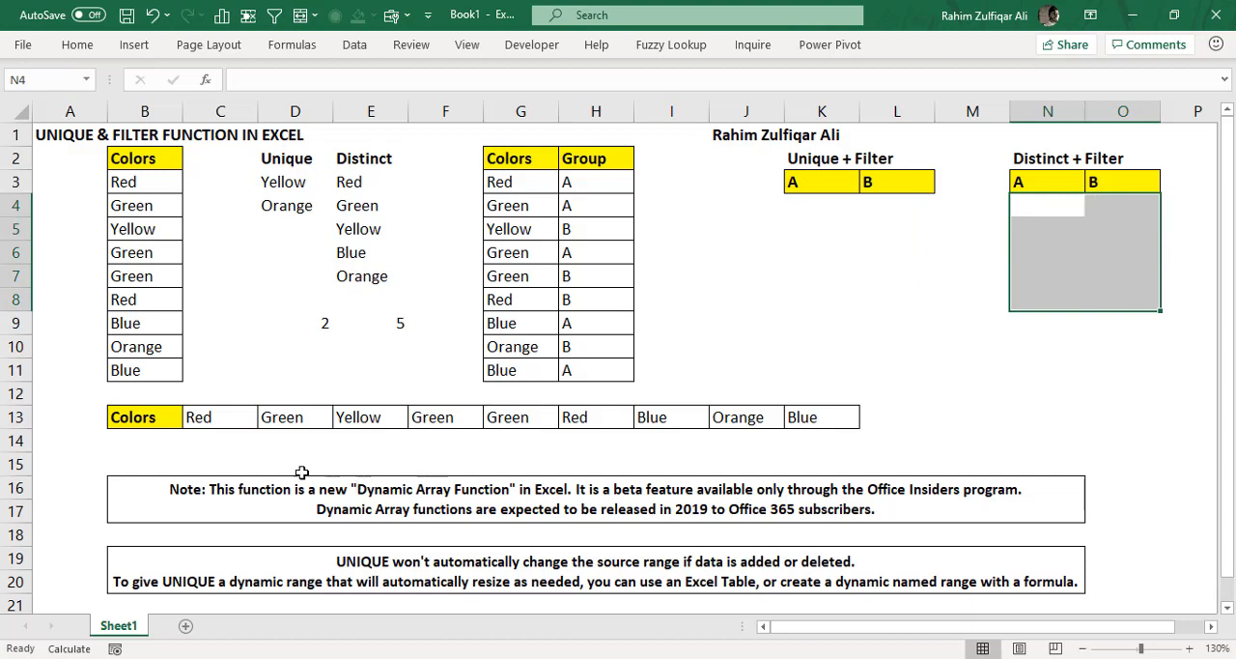
- Compare the vertical color list in B3:B11 with the horizontal color list in C13:K13
click(153, 441)
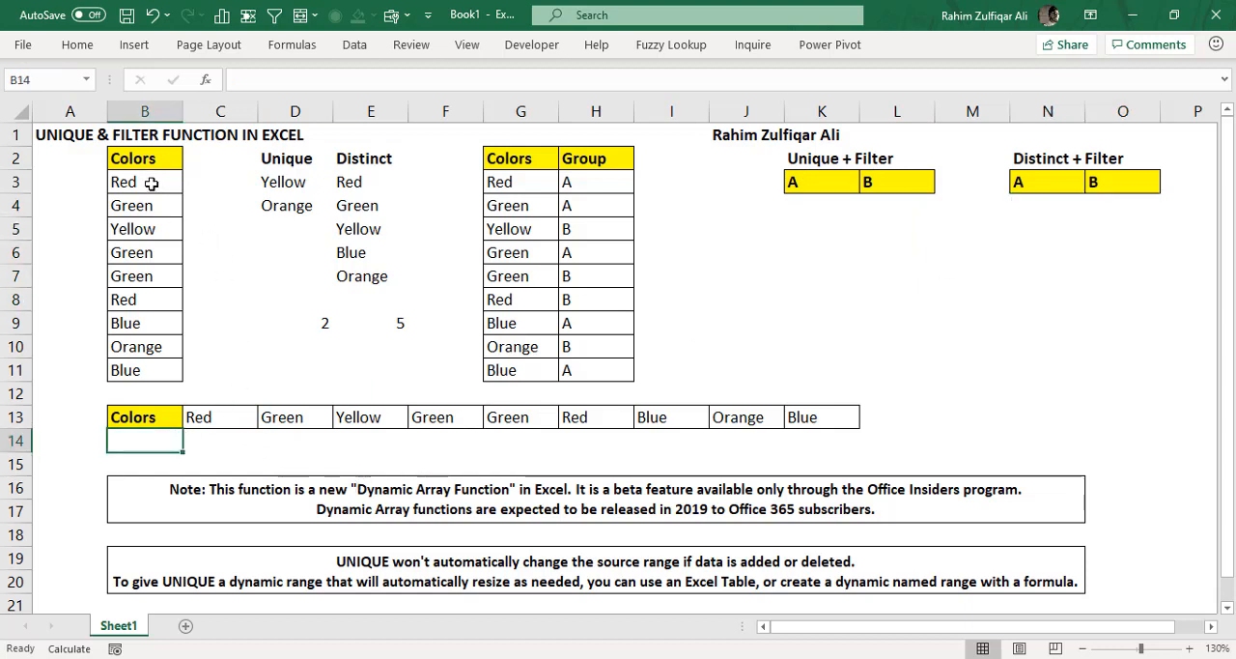
drag(151, 182, 153, 371)
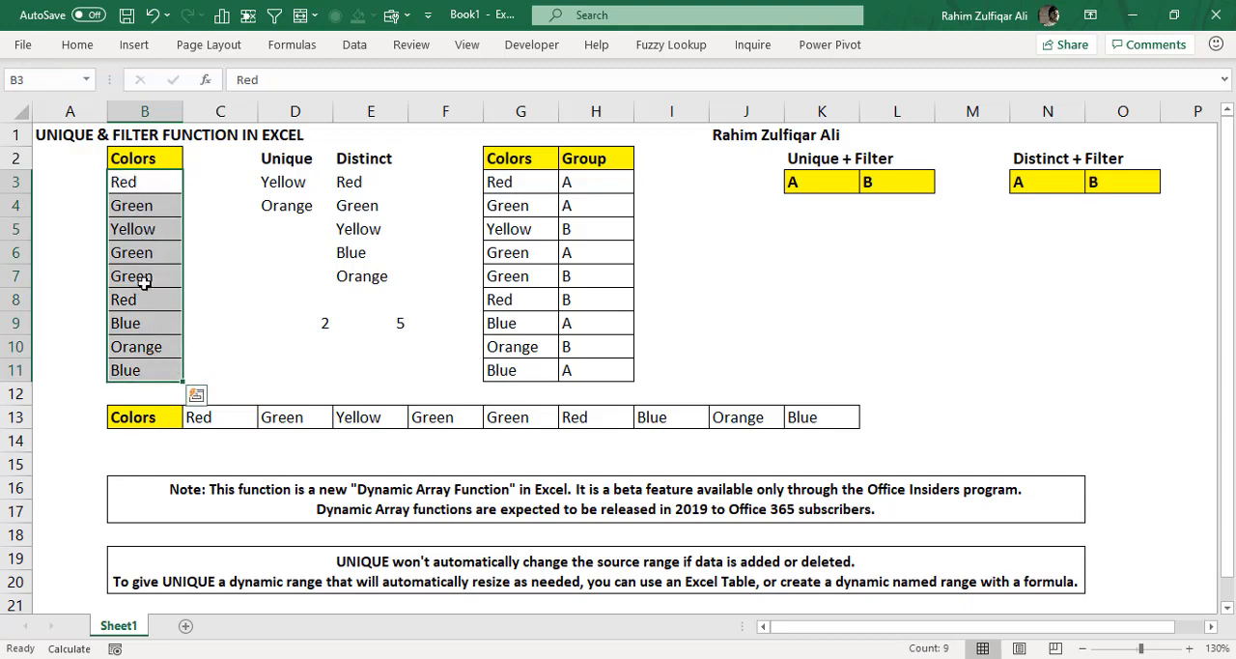
click(240, 418)
click(308, 421)
click(371, 422)
click(446, 421)
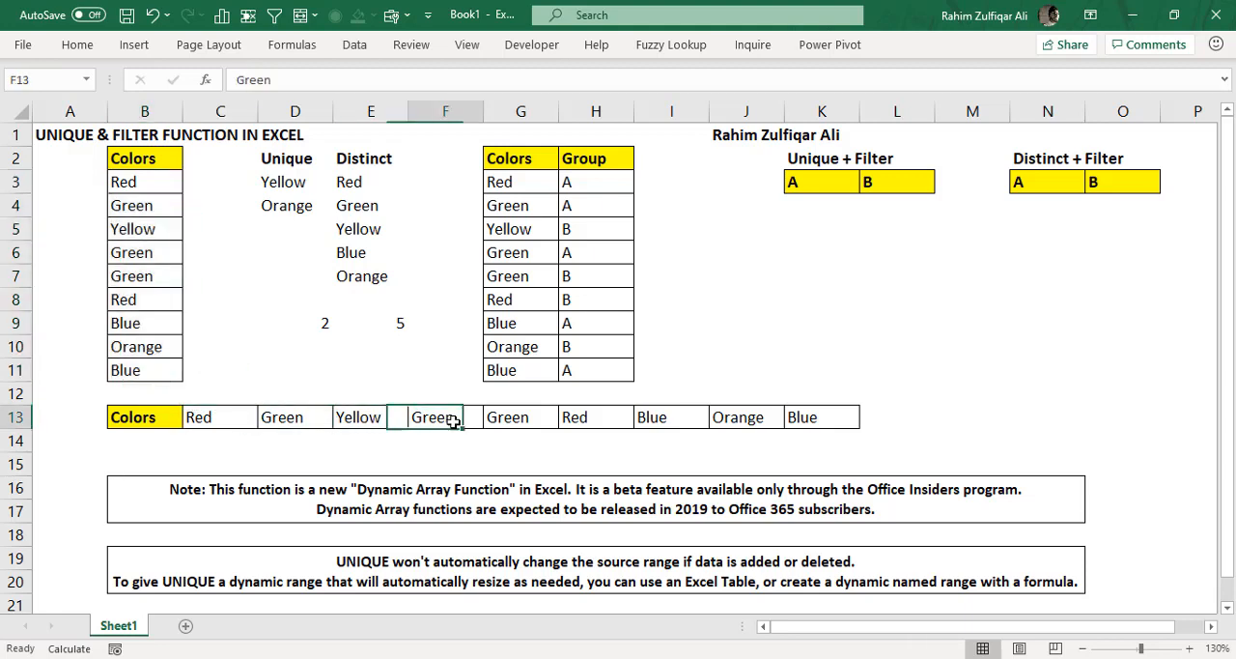
click(526, 420)
click(656, 419)
click(742, 418)
click(817, 417)
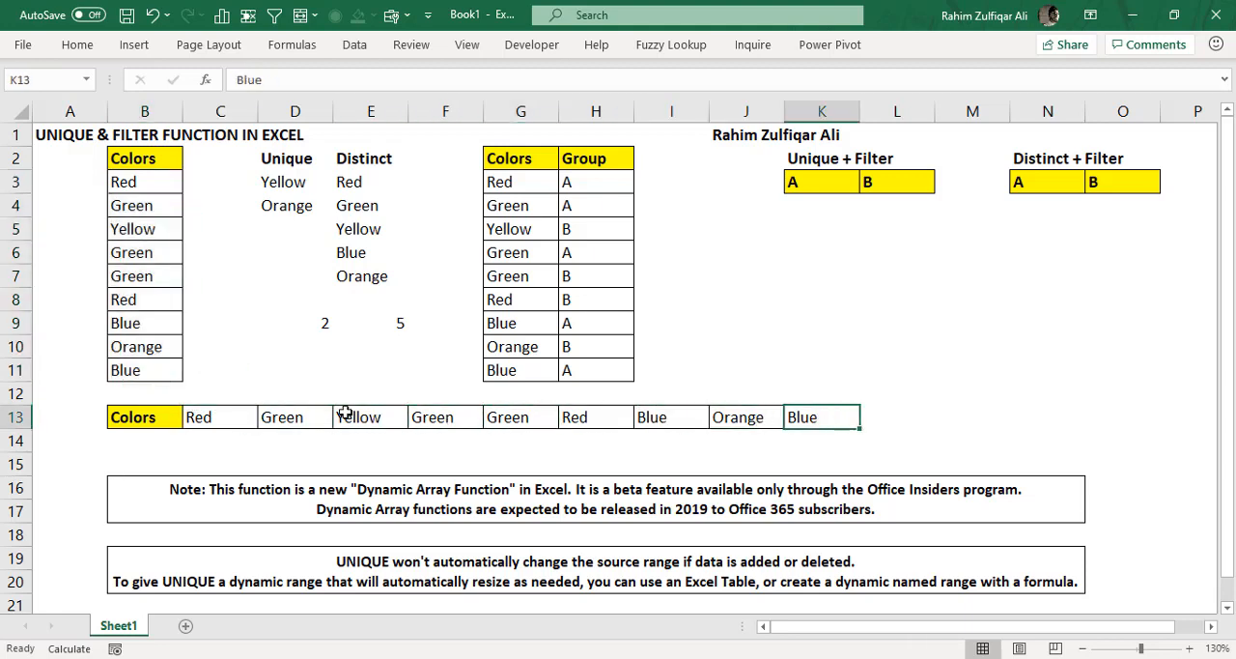
- Start a UNIQUE formula in B14 with the horizontal color list C13:K13 as its array
click(169, 440)
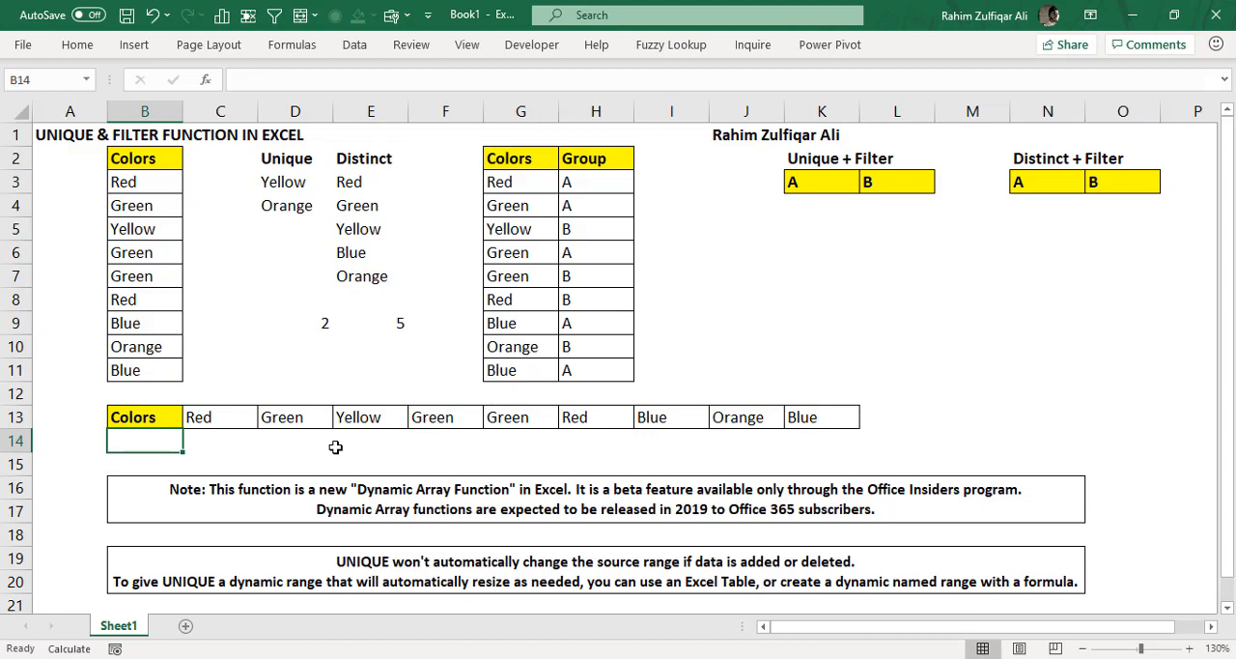
text(=uni)
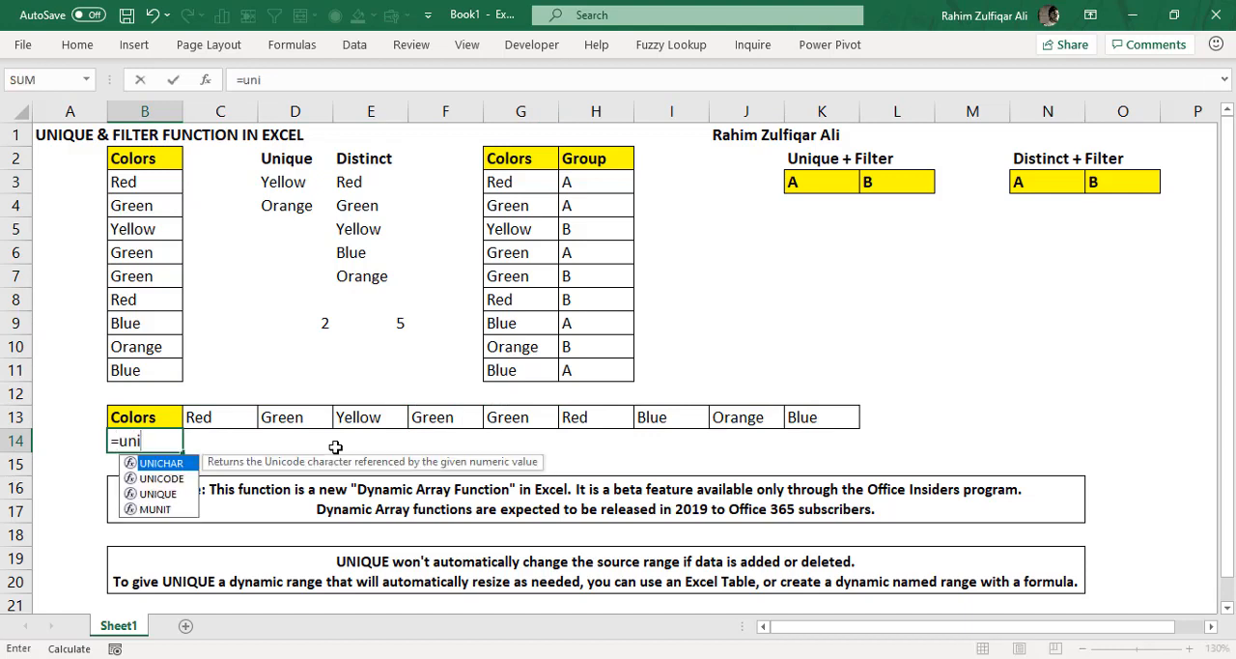
key(Down)
key(Down)
key(Tab)
key(Up)
key(Right)
key(ctrl+shift+Right)
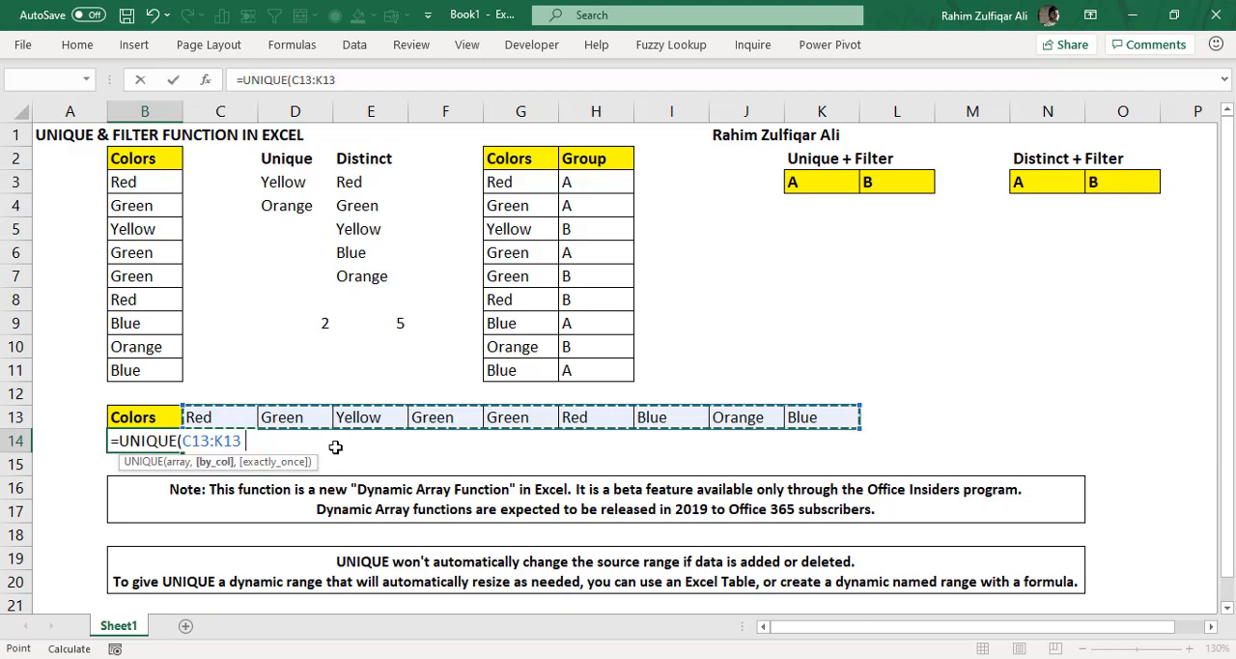
- Set the by_col argument of the UNIQUE formula in B14 to TRUE to compare columns
text(,)
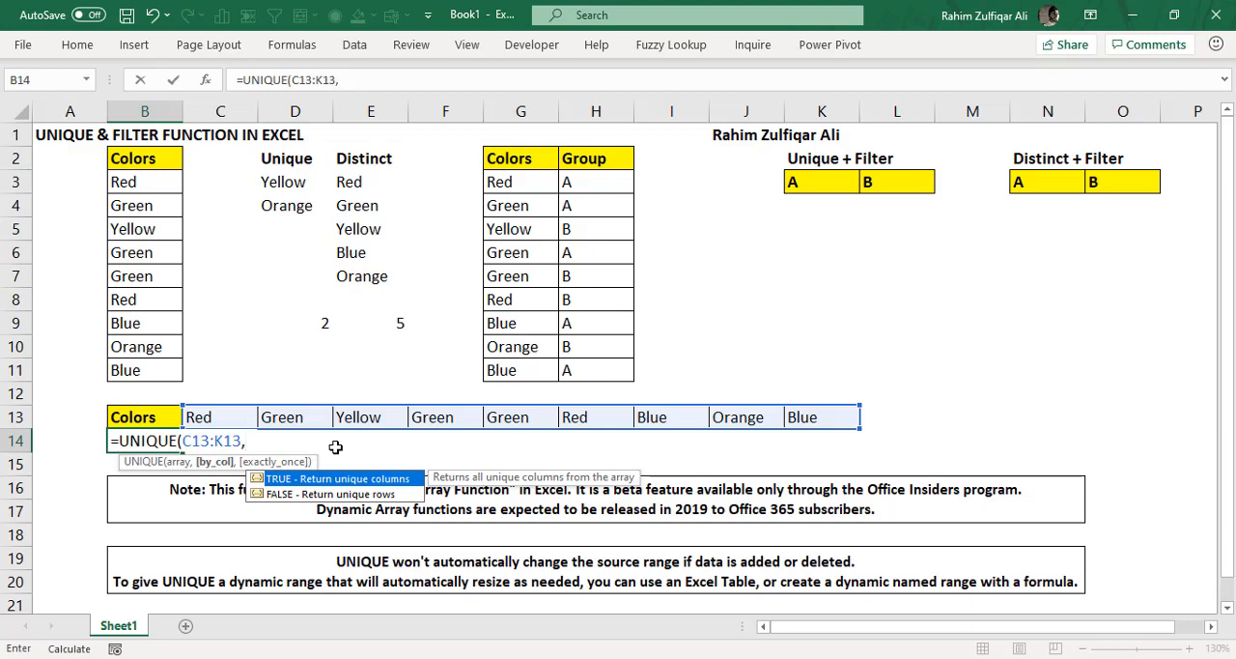
text(tru)
key(Tab)
text(,)
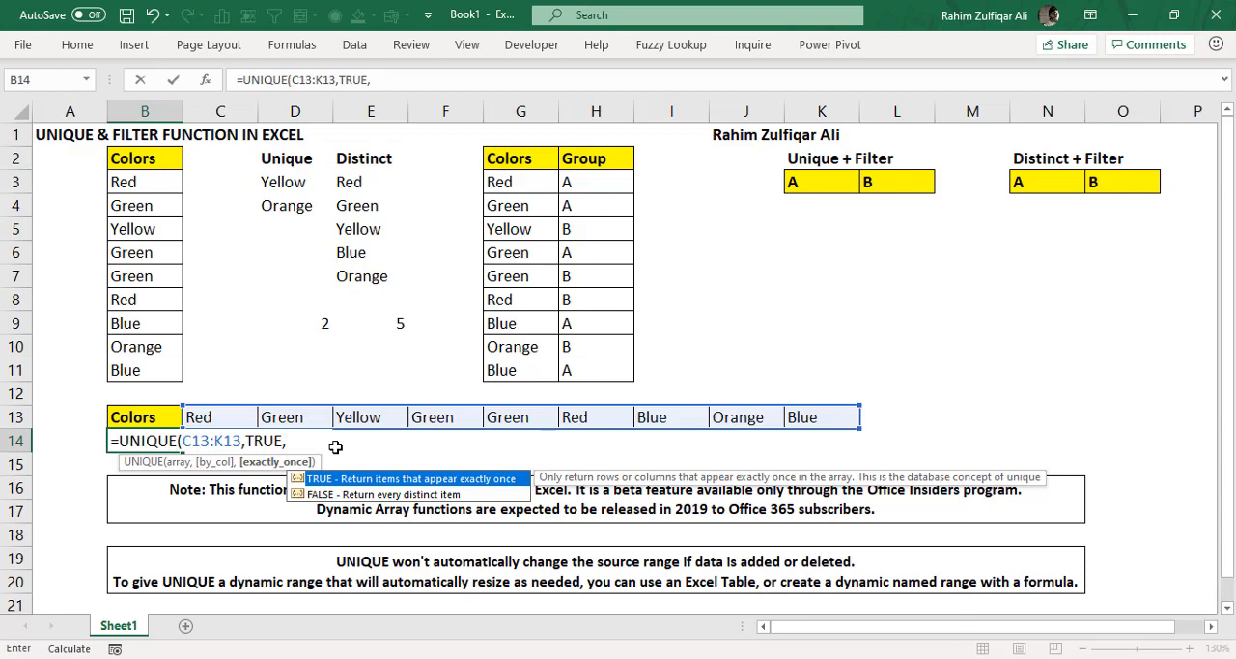
key(Down)
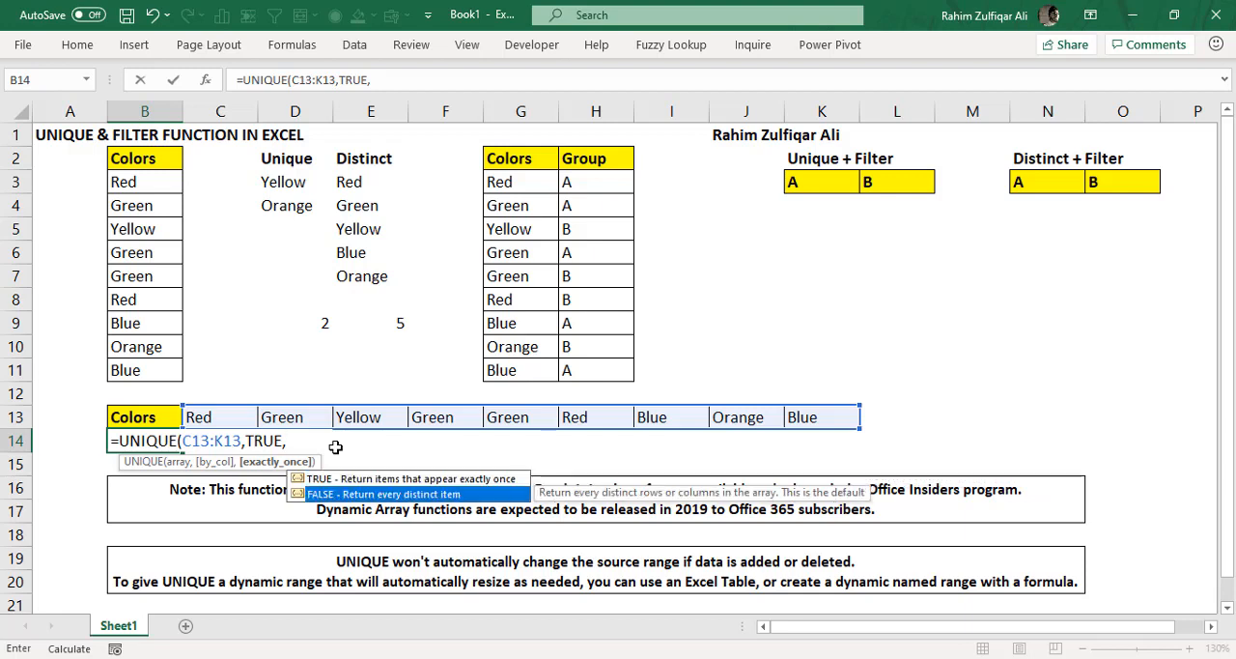
text(false)
key(Tab)
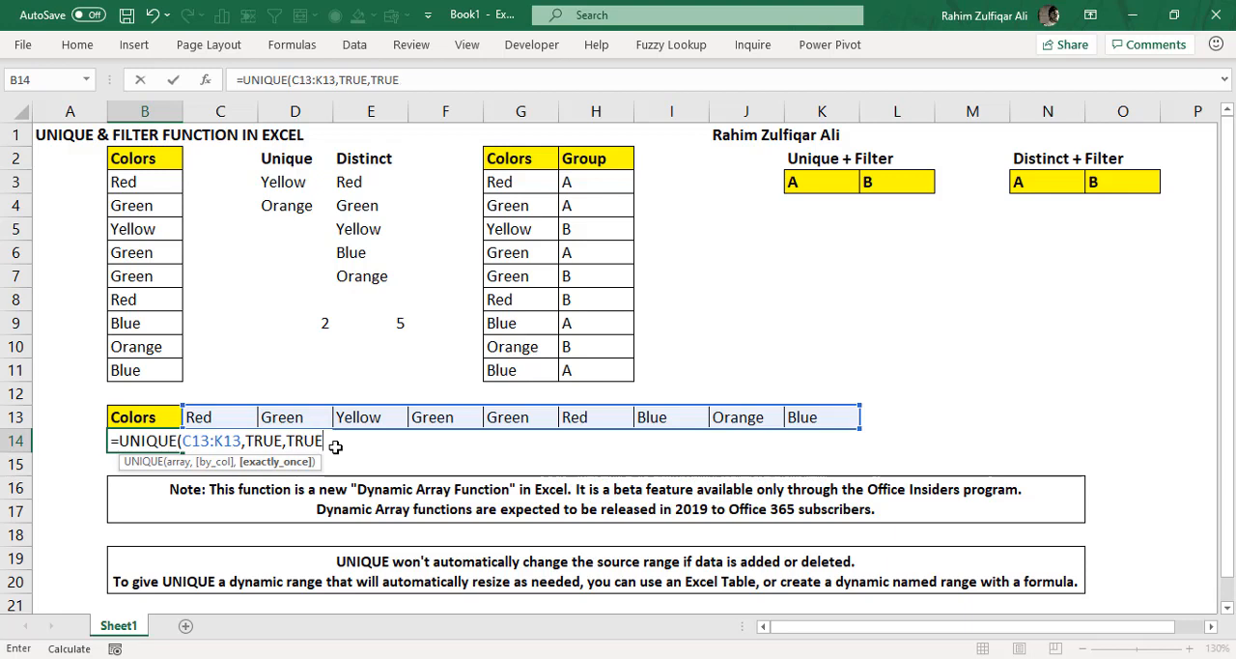
key(BackSpace)
key(BackSpace)
key(BackSpace)
key(BackSpace)
- Set exactly_once to FALSE, completing B14 as =UNIQUE(C13:K13,TRUE,FALSE)
text(false)
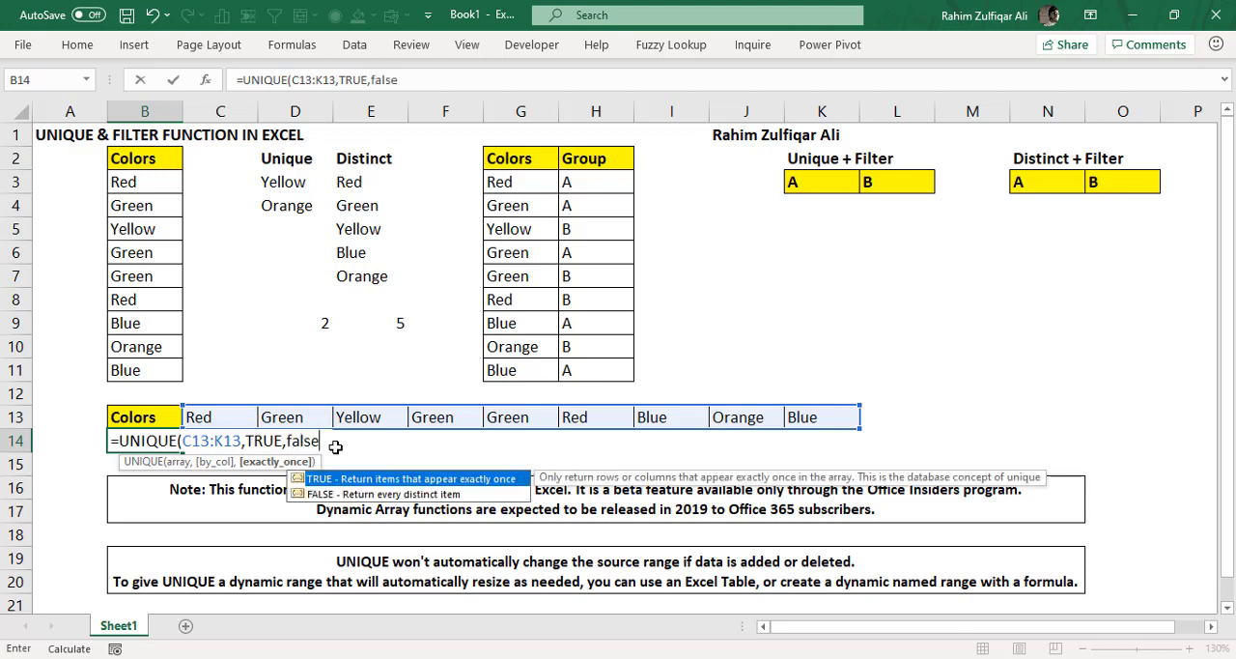
text())
key(Return)
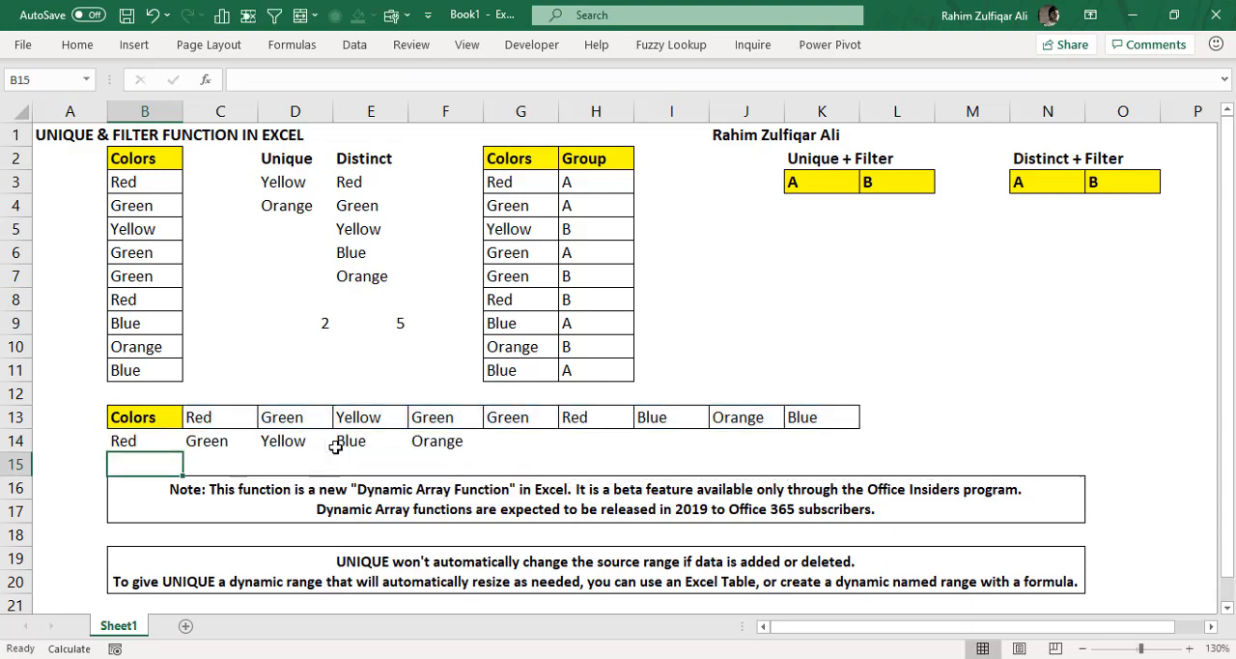
- Examine the distinct colors spilled horizontally across B14:F14
key(Up)
key(ctrl+shift+Right)
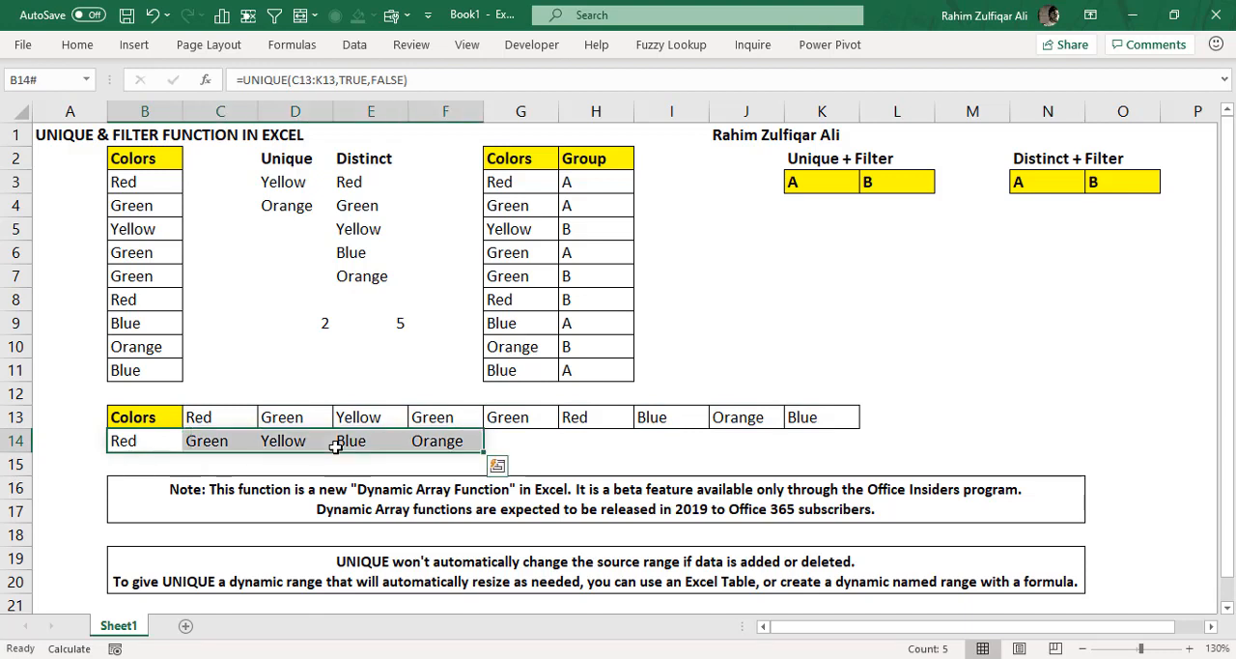
key(Left)
key(Right)
key(Right)
key(Right)
key(Right)
key(Right)
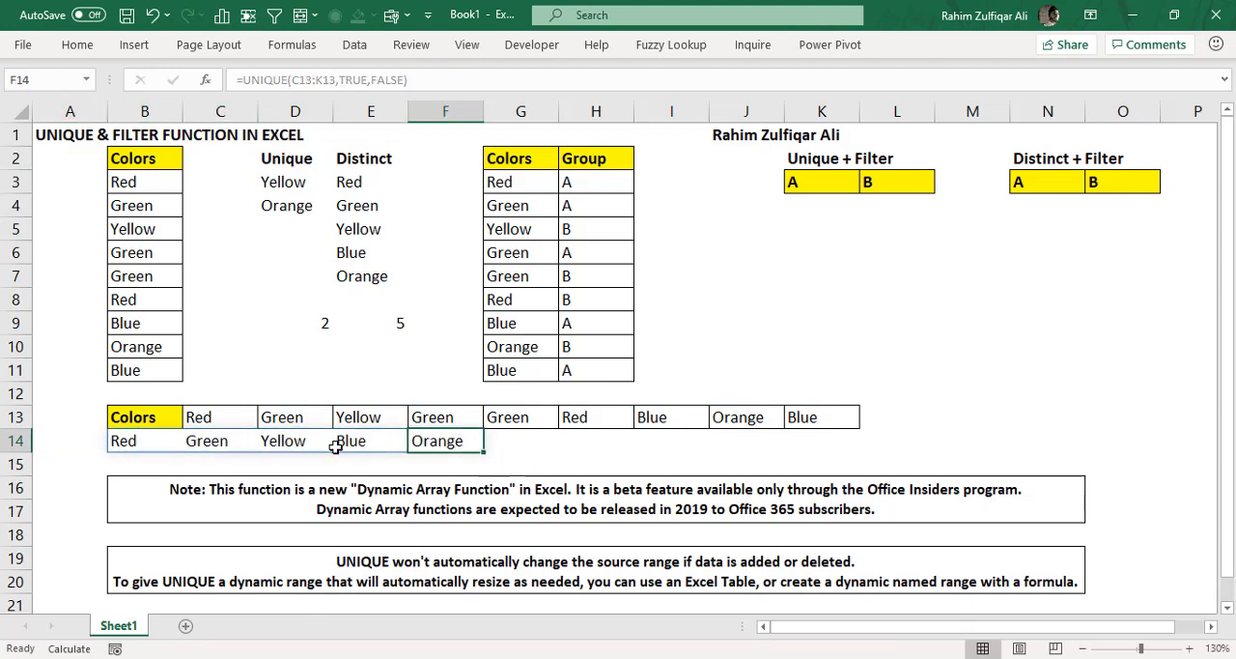
- Start a formula in K4 under group A that nests the FILTER function inside UNIQUE
drag(527, 187, 632, 370)
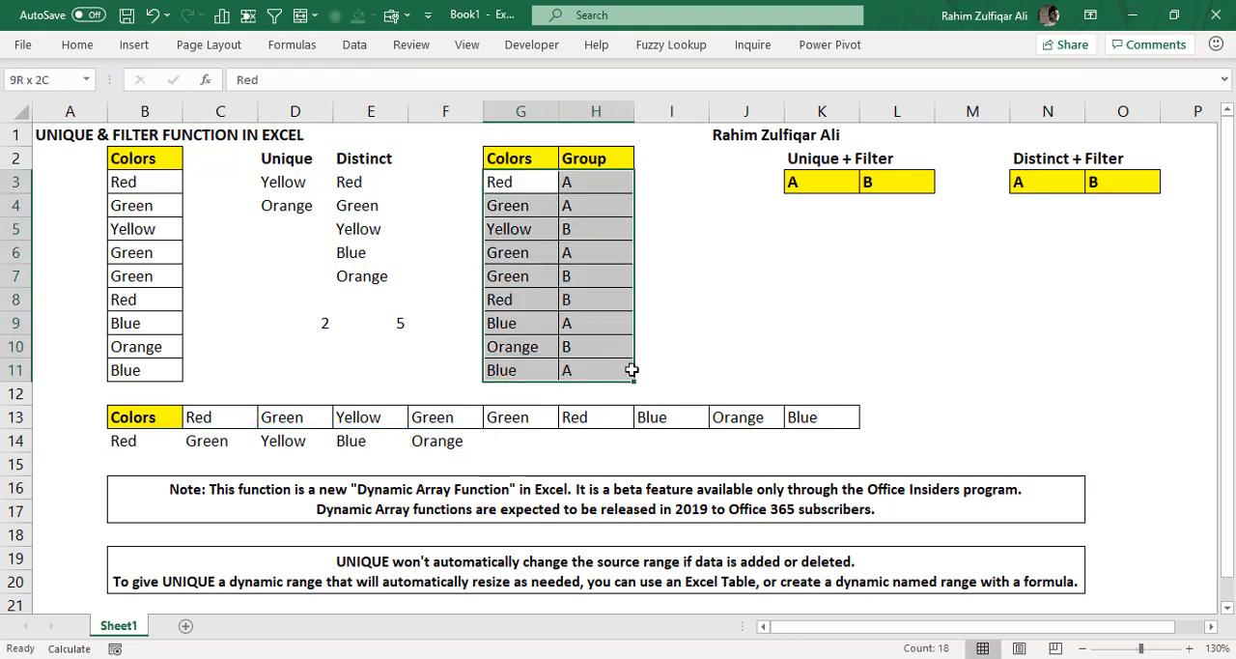
click(828, 205)
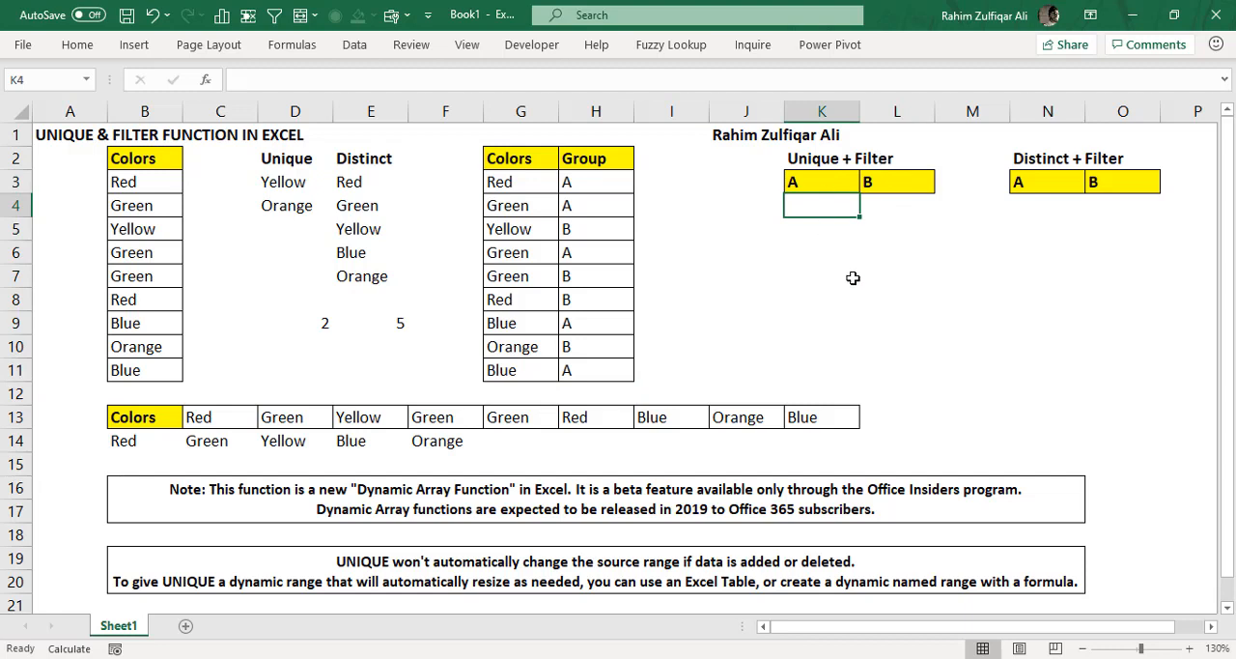
text(=)
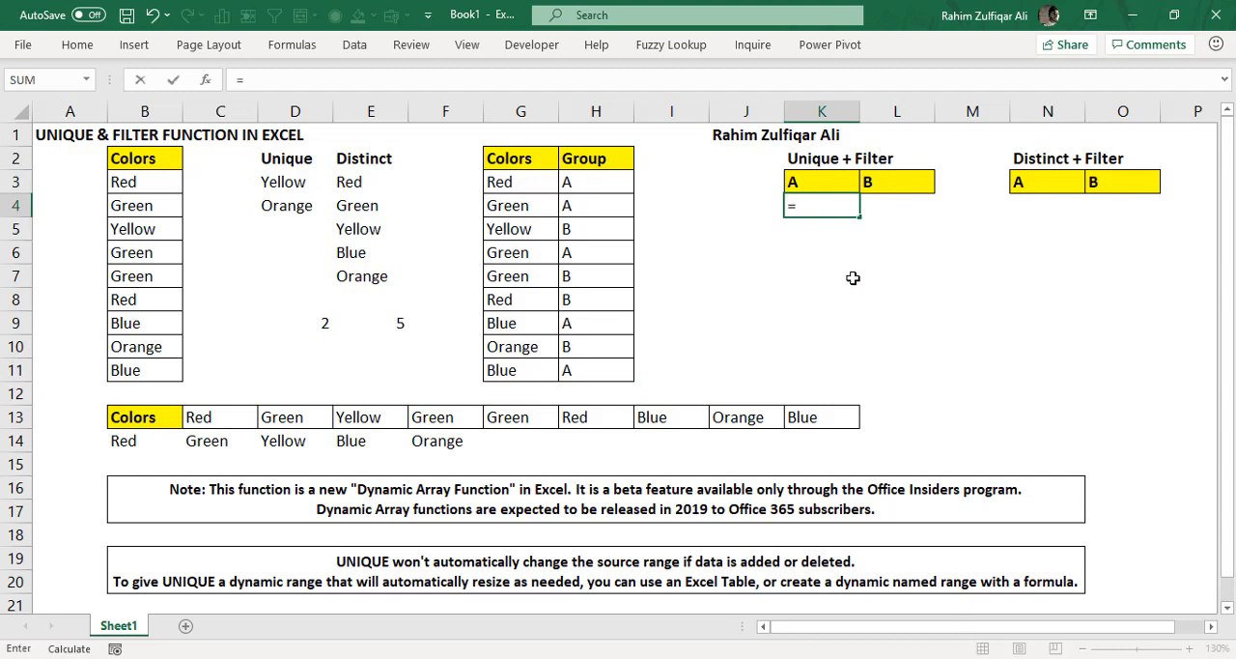
text(uni)
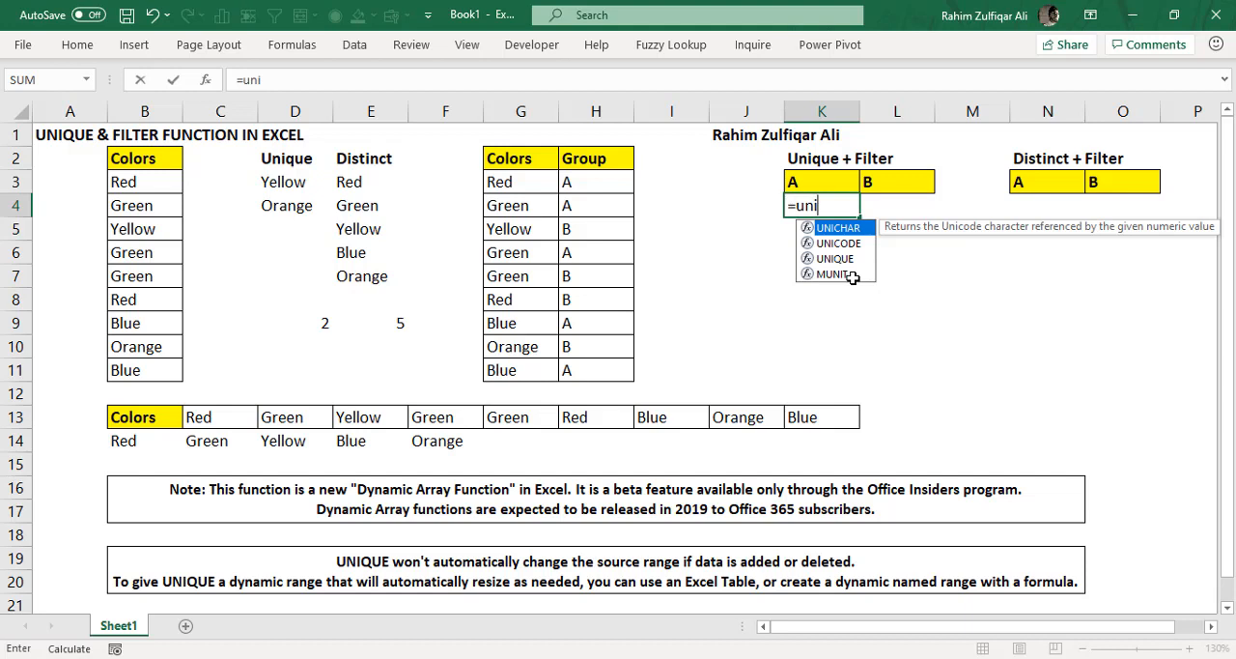
key(Down)
key(Down)
key(Tab)
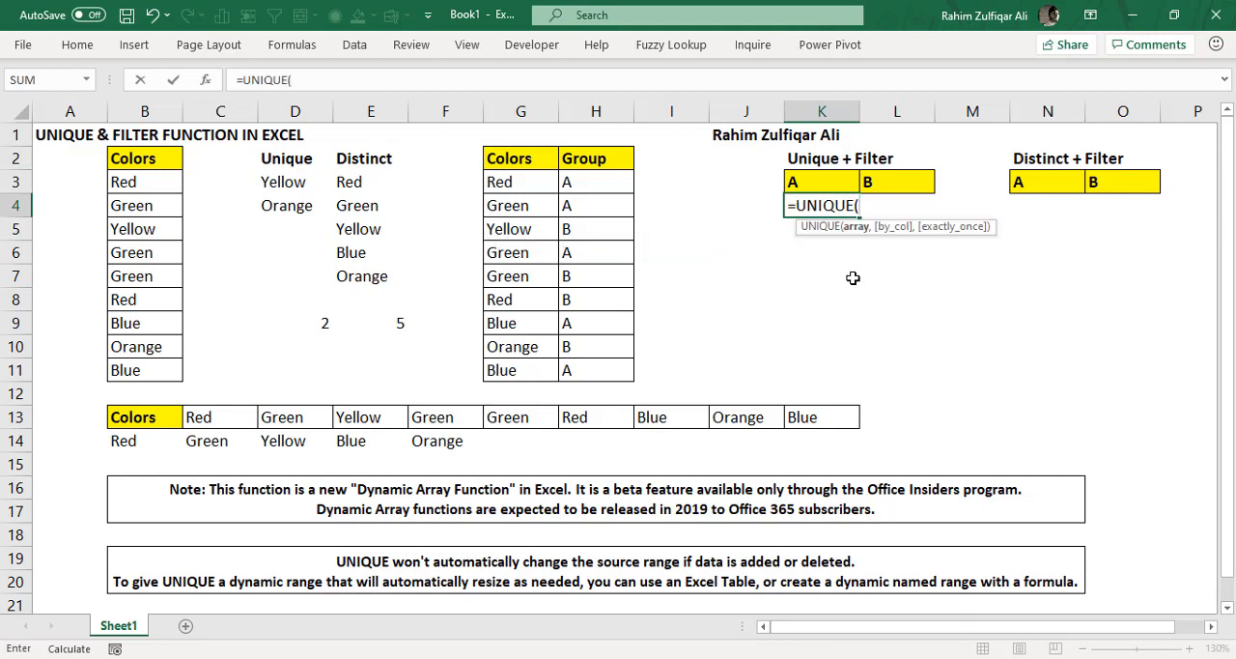
text(fil)
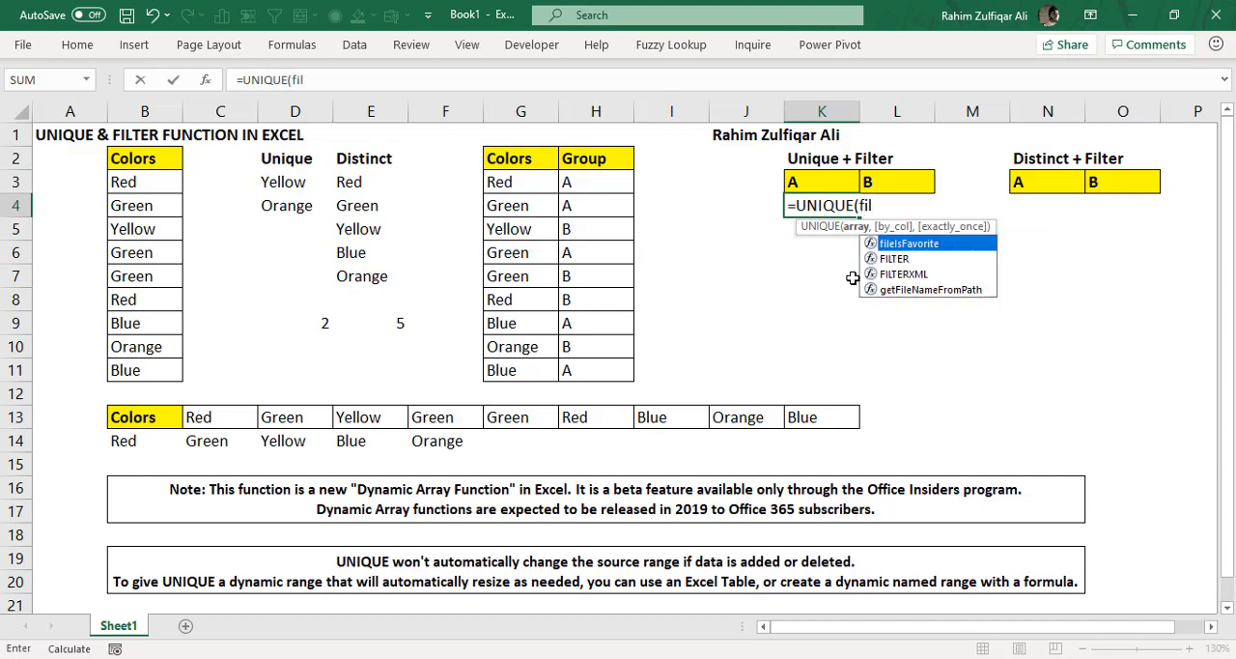
key(Down)
key(Tab)
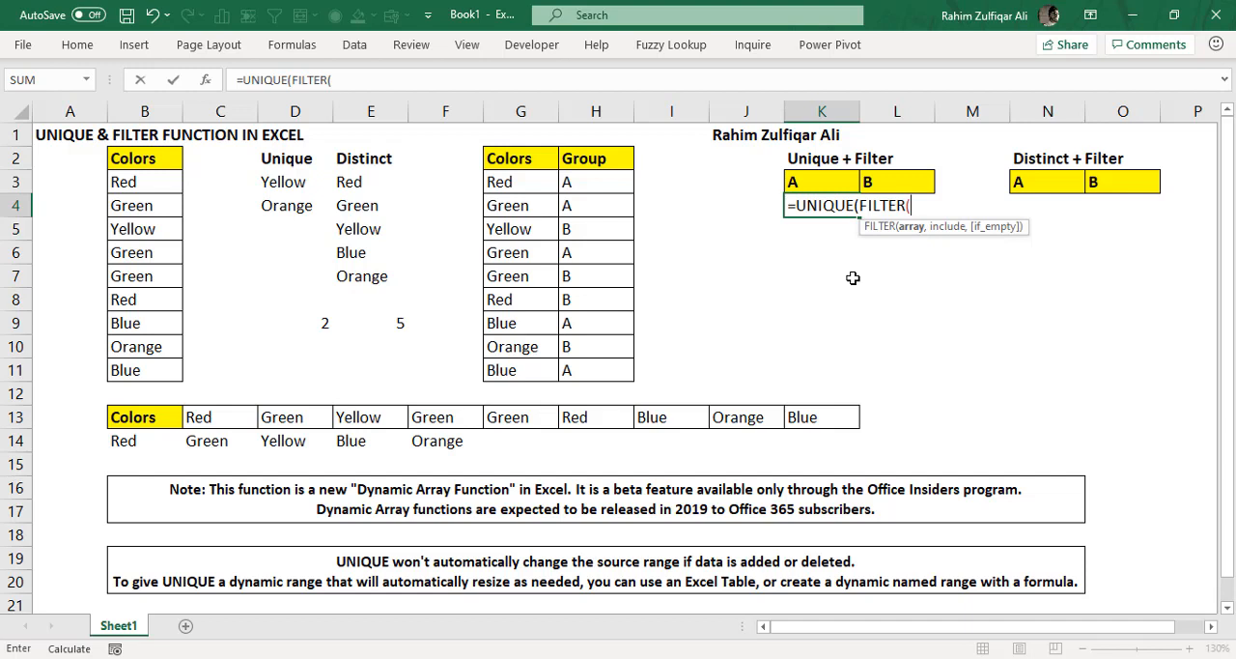
- Set the FILTER array in K4 to the color list G3:G11
key(Left)
key(Left)
key(Left)
key(Left)
key(Up)
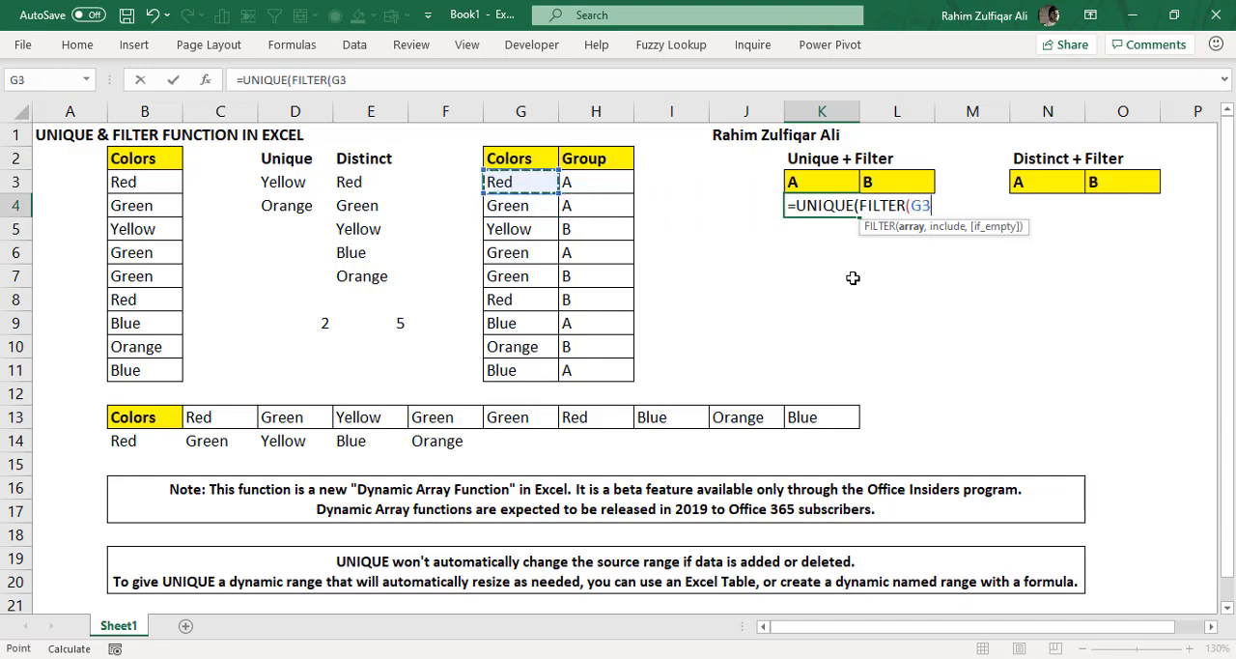
key(ctrl+shift+Down)
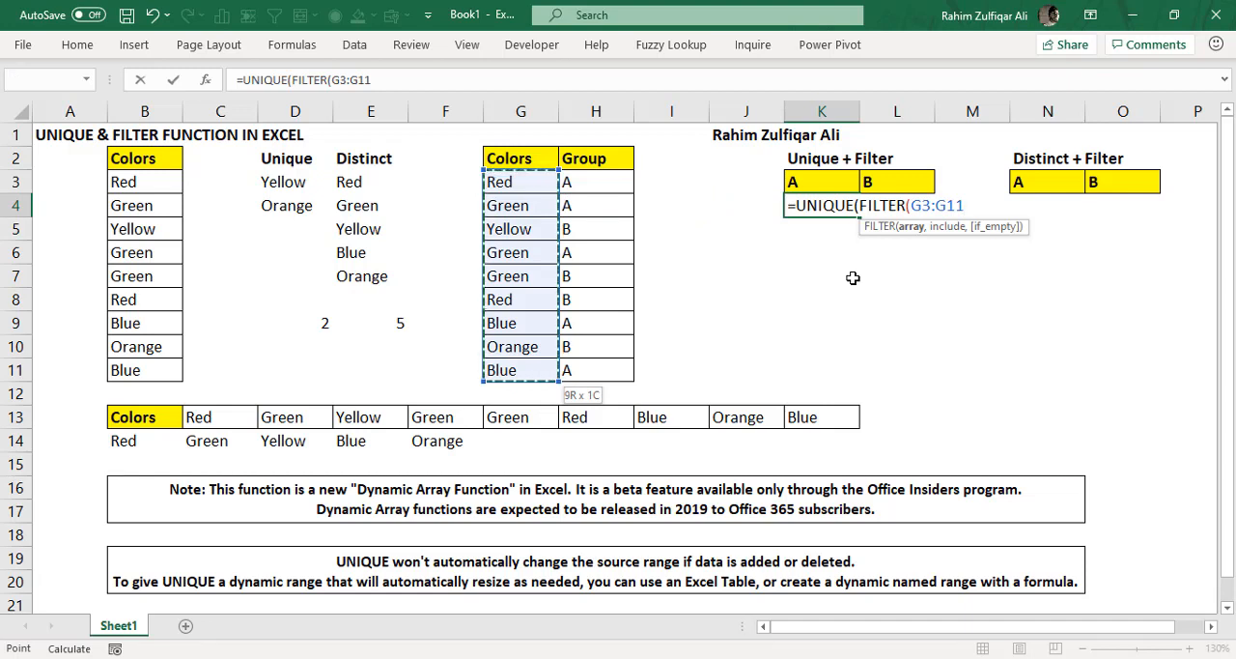
text(,)
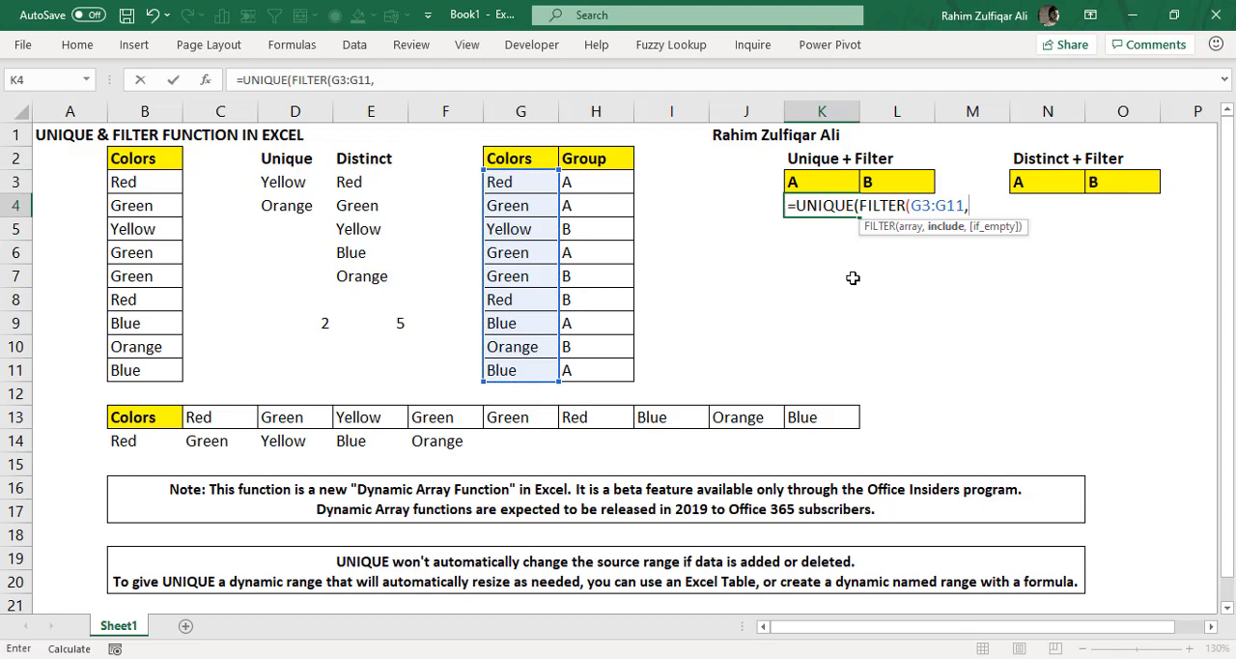
- Reference the group column H3:H11 in FILTER's include argument
key(Left)
key(Left)
key(Left)
key(Up)
key(ctrl+shift+Down)
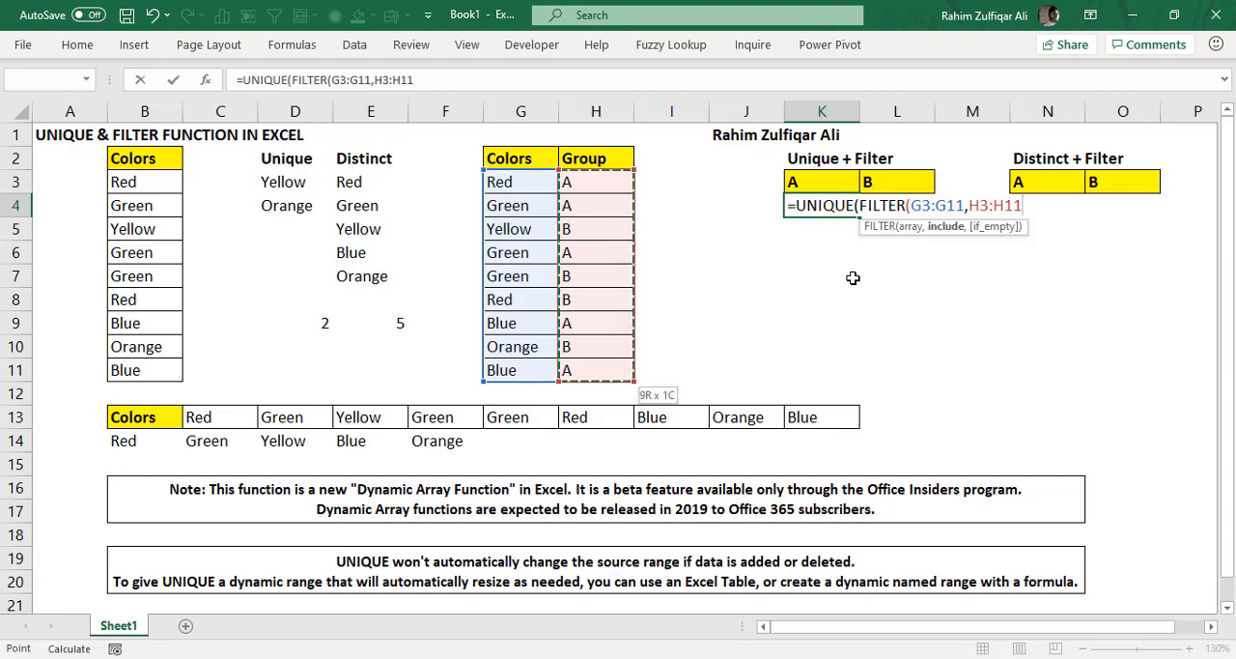
- Complete the include condition as H3:H11=K3 and close FILTER to continue with UNIQUE's by_col argument
text(=)
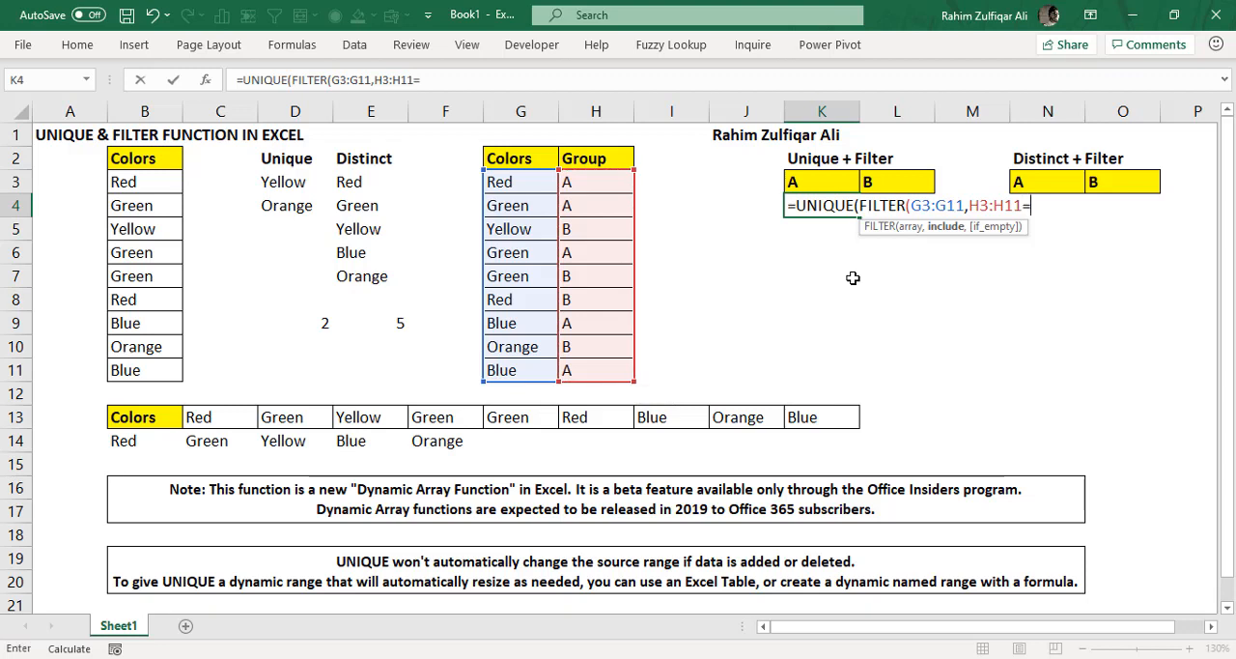
key(Left)
key(Left)
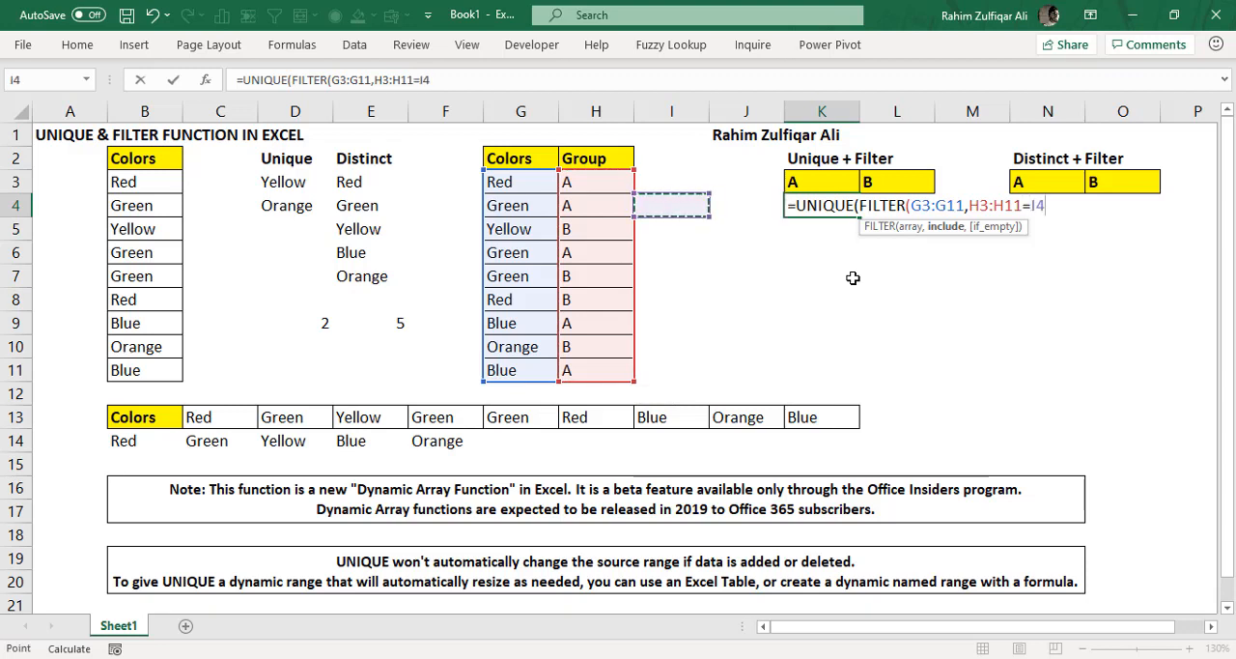
key(Up)
key(Right)
key(Right)
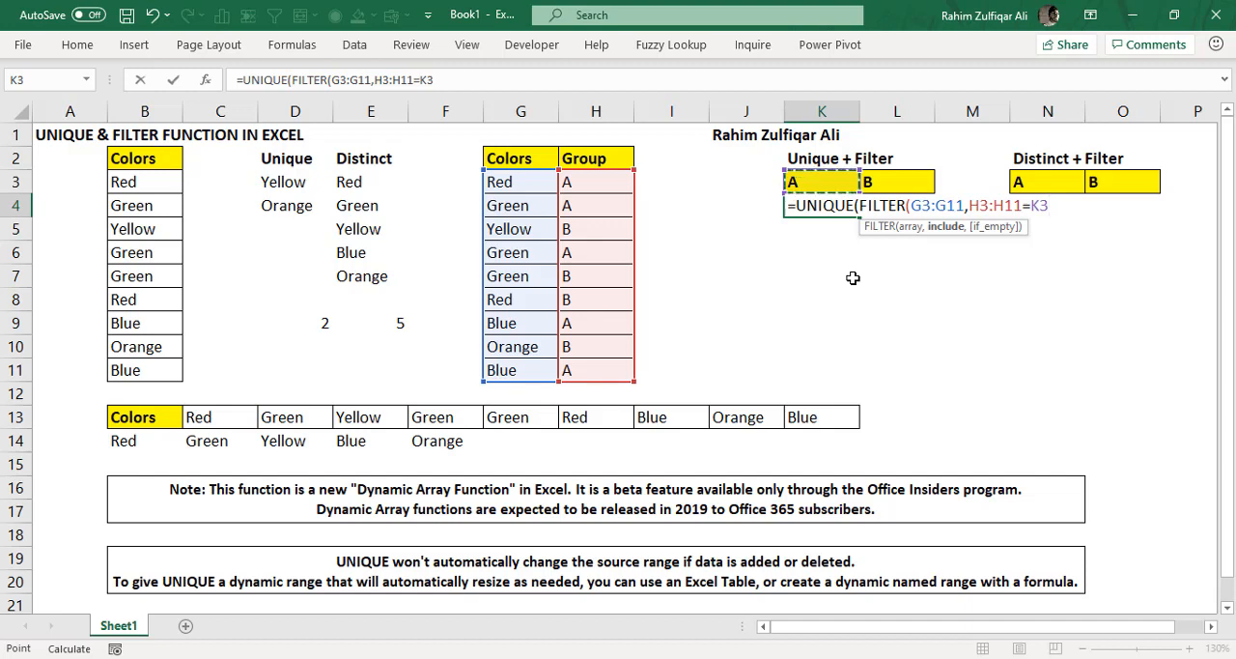
text())
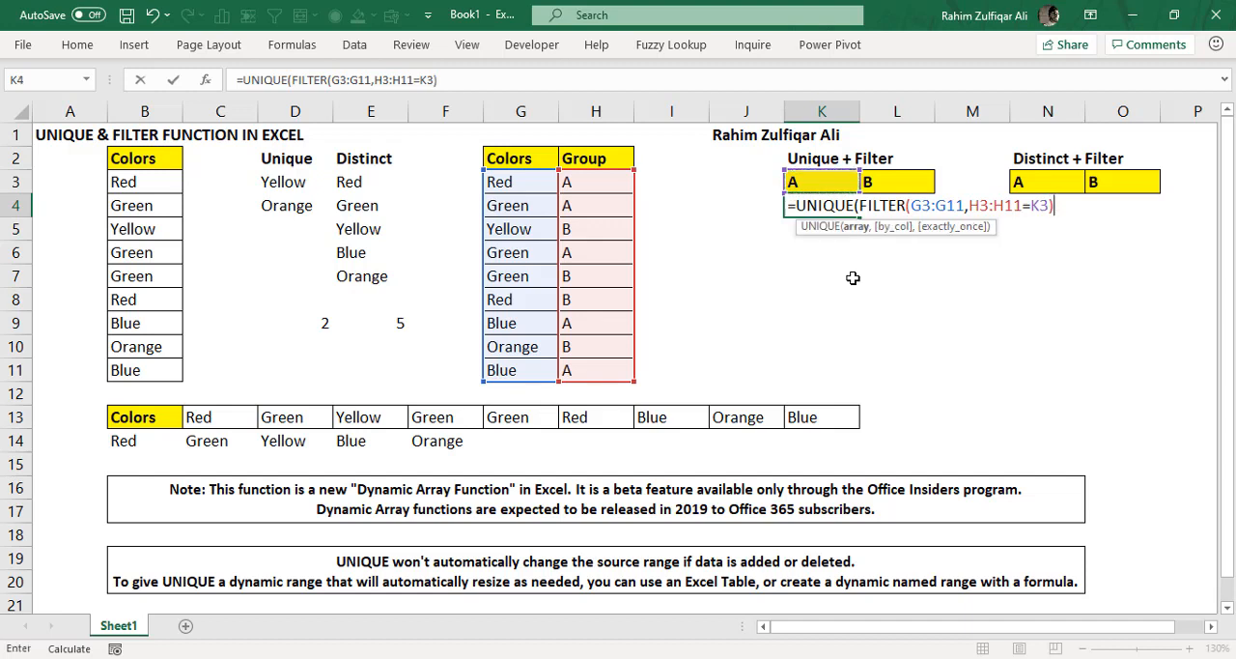
text(,)
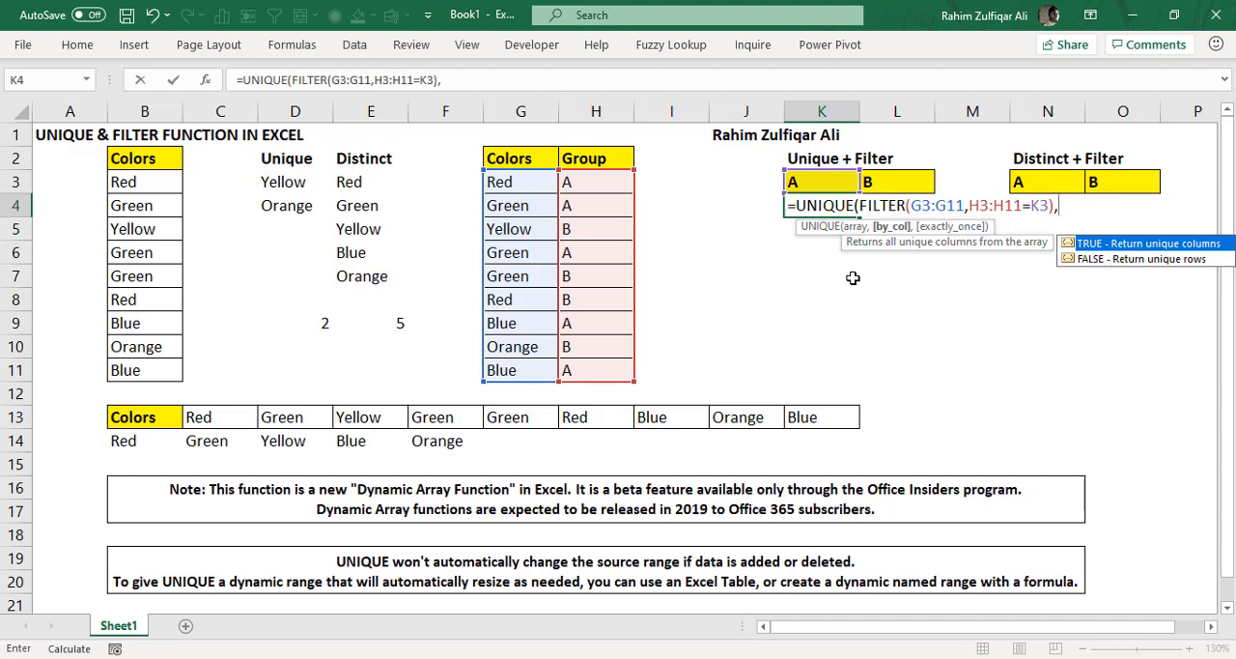
key(Down)
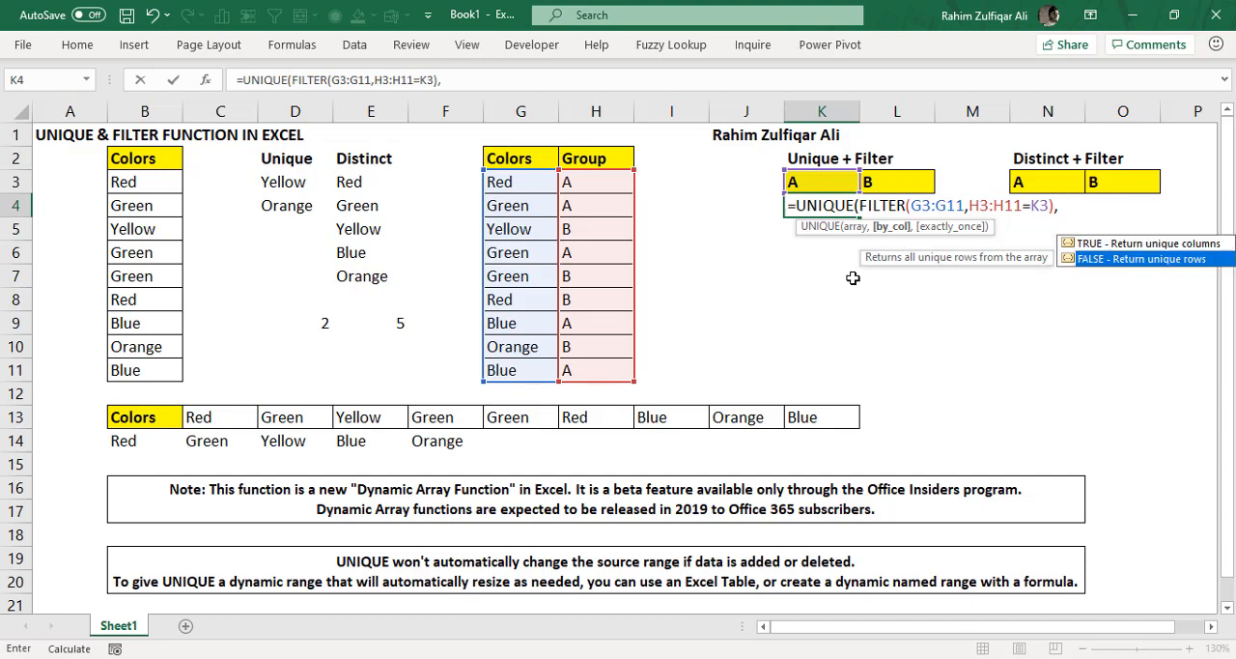
text(false)
key(Tab)
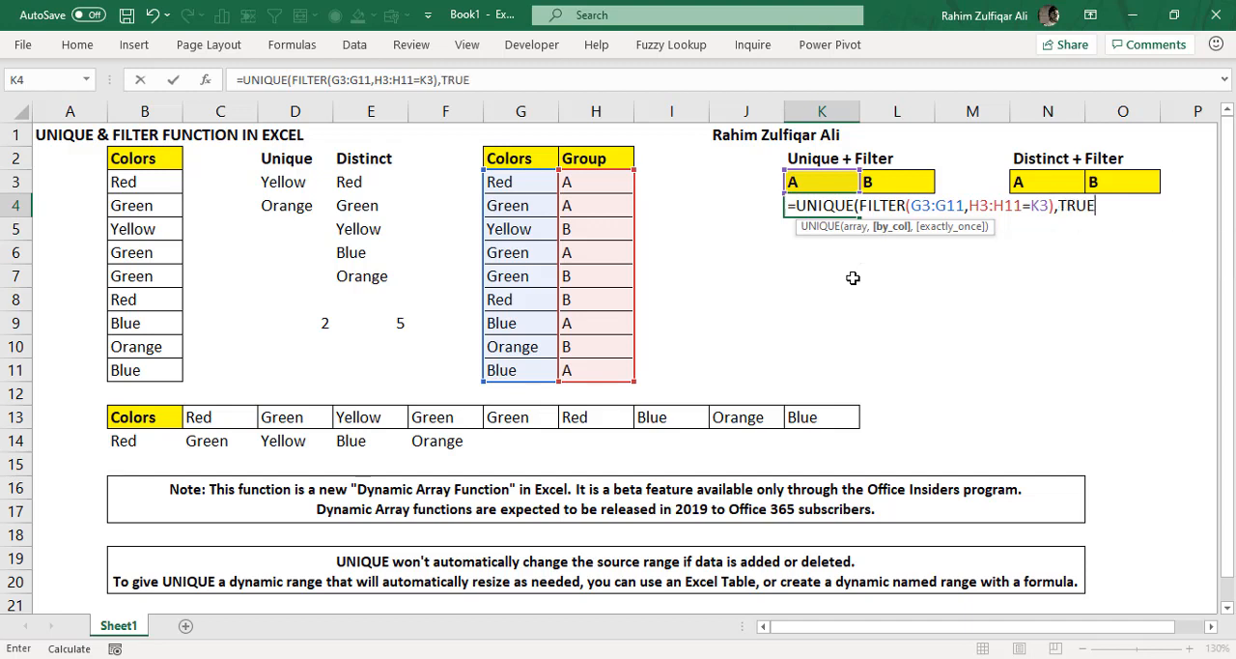
key(BackSpace)
key(BackSpace)
key(BackSpace)
key(BackSpace)
- Set UNIQUE's by_col argument in K4 to FALSE to compare rows
text(false)
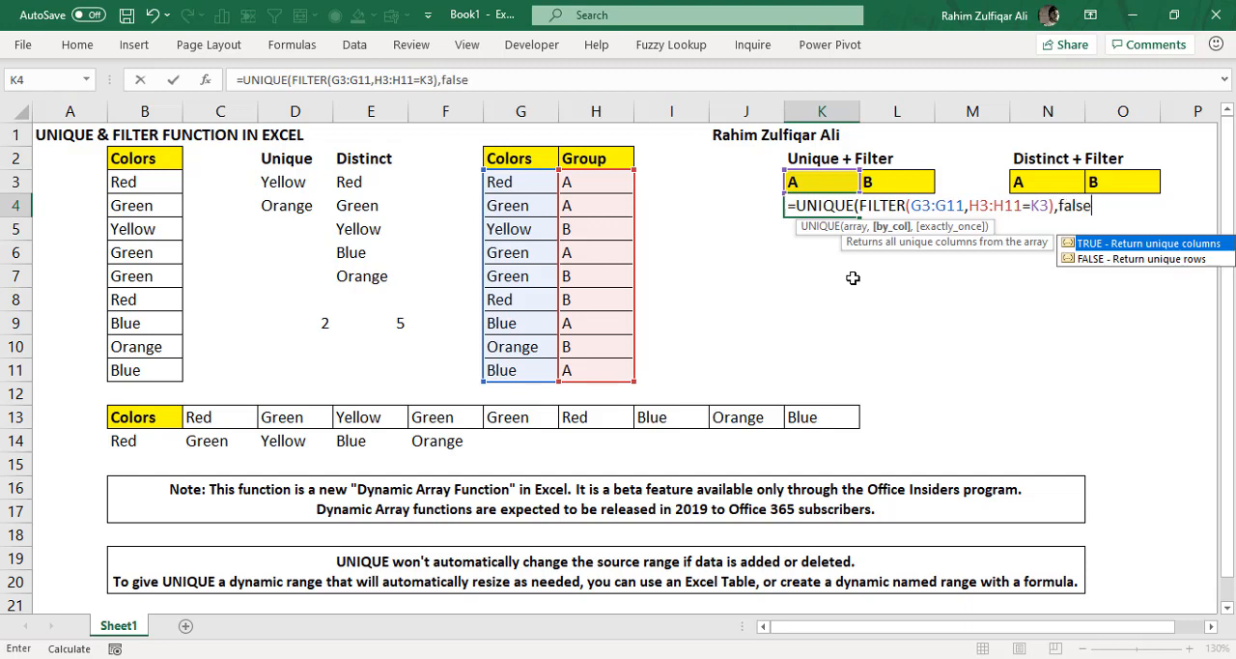
key(Down)
key(Tab)
text(,)
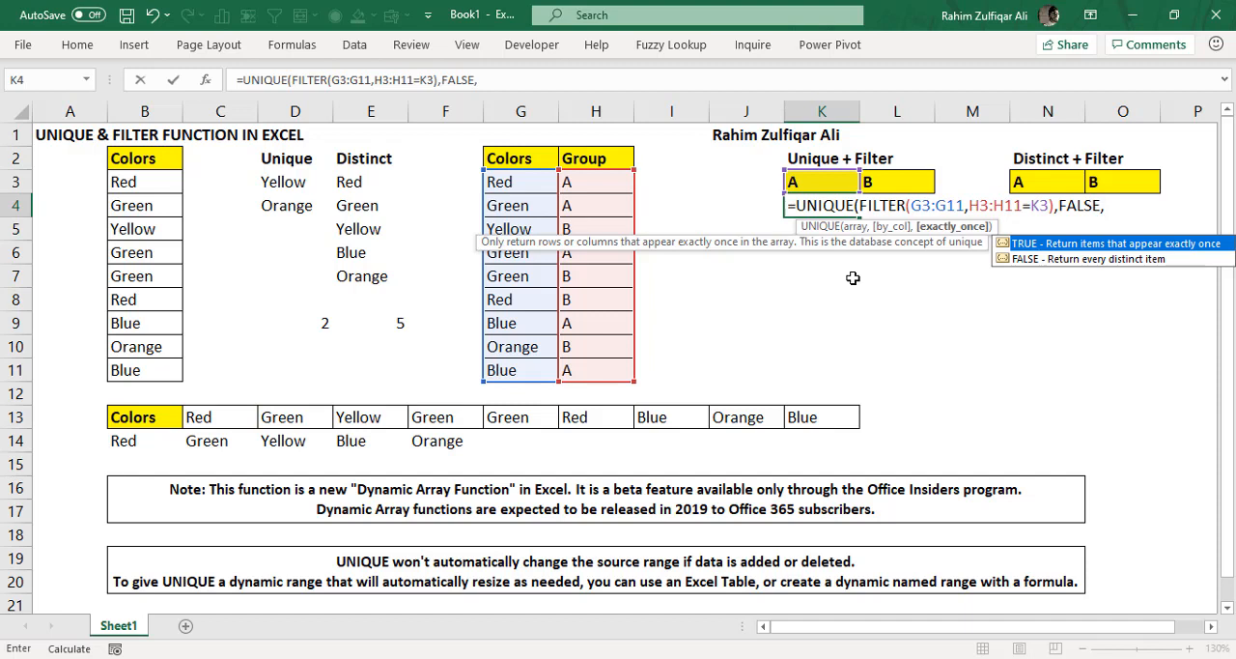
- Set exactly_once to TRUE, completing K4 as =UNIQUE(FILTER(G3:G11,H3:H11=K3),FALSE,TRUE)
key(Tab)
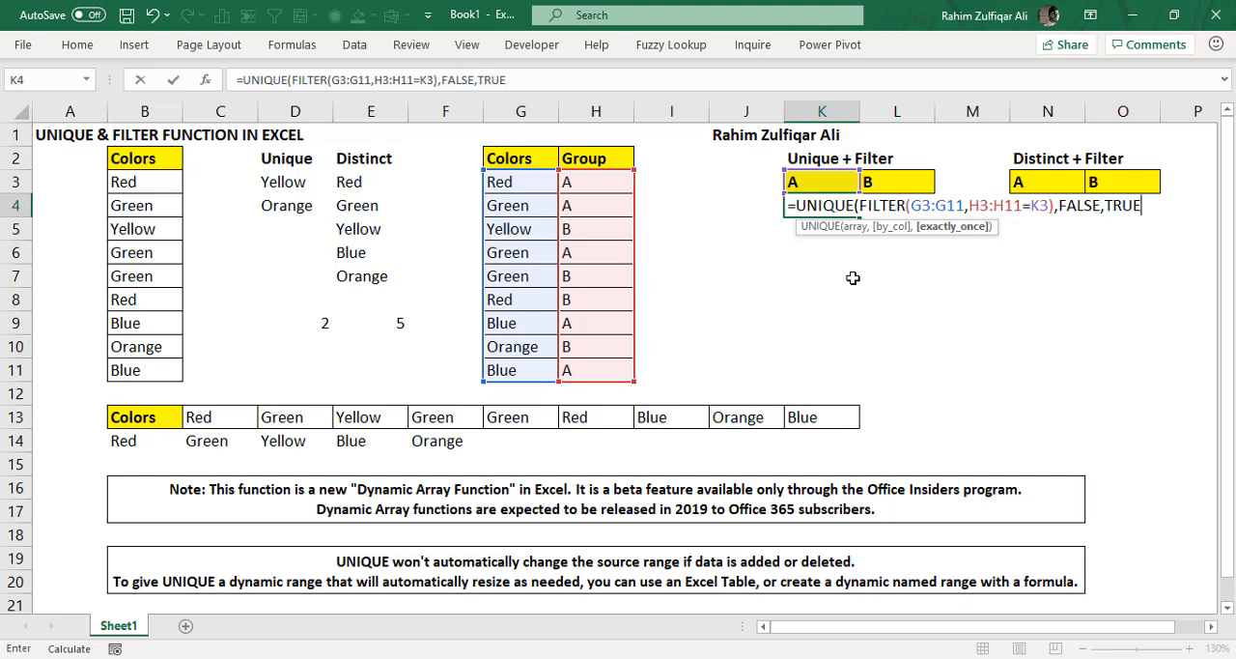
text())
key(Return)
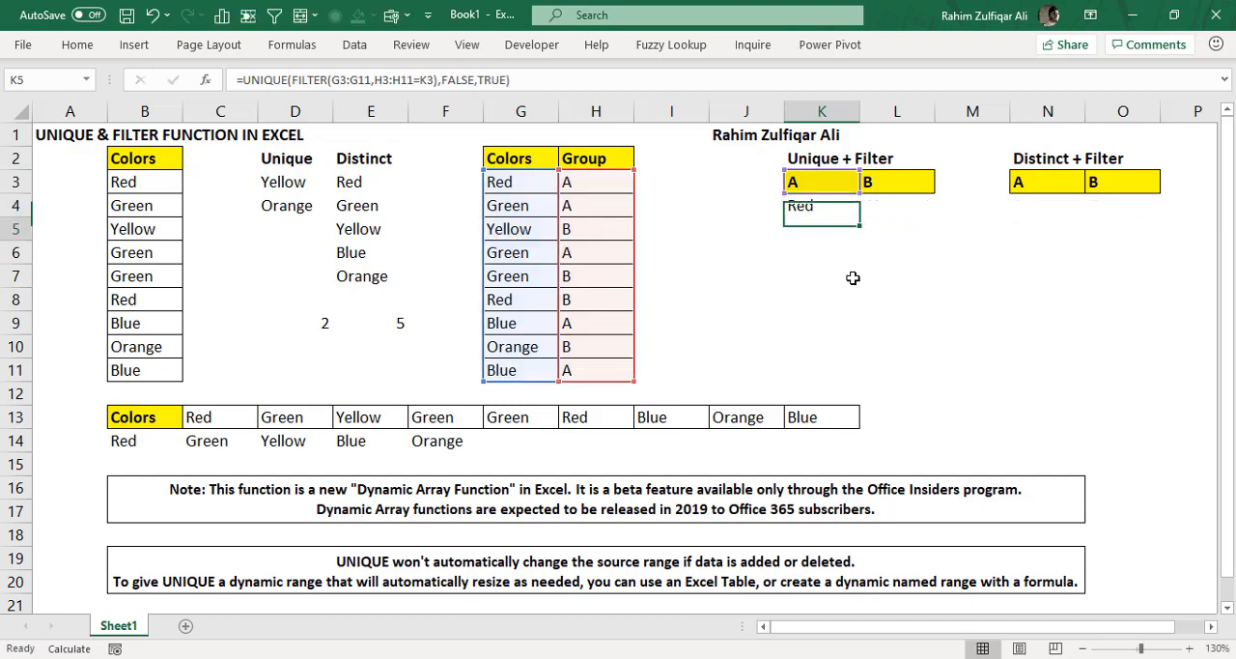
key(Up)
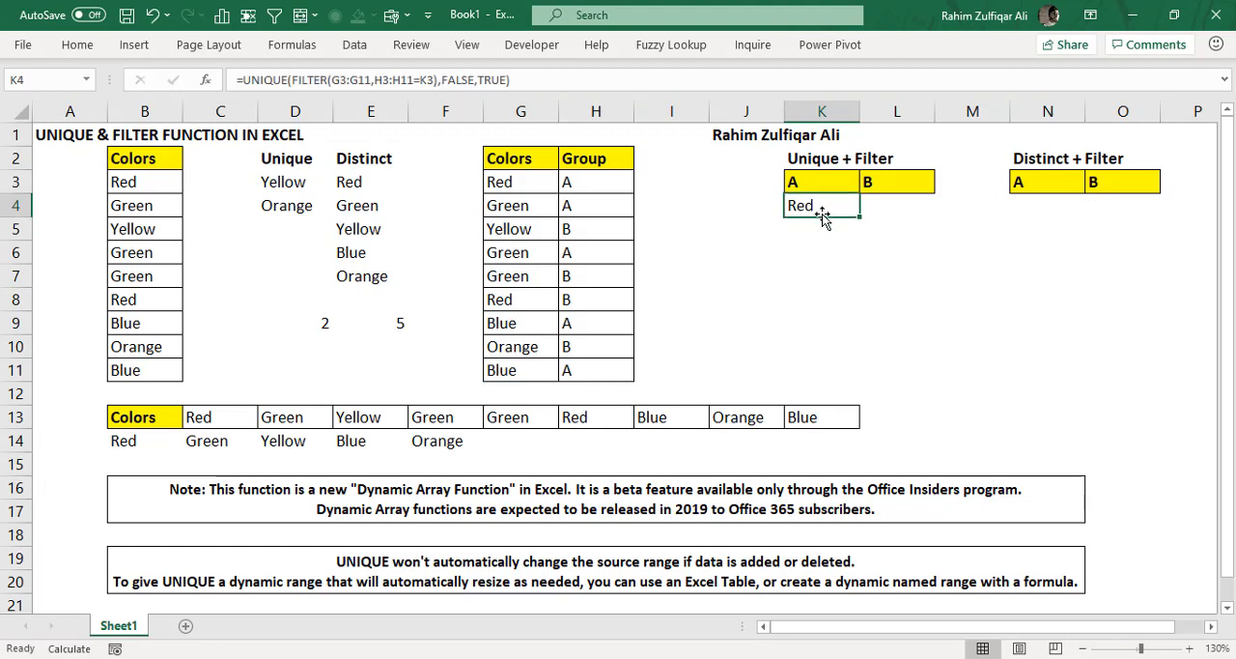
- Check the group A rows in the Colors and Group table against the result in K4
drag(591, 185, 588, 208)
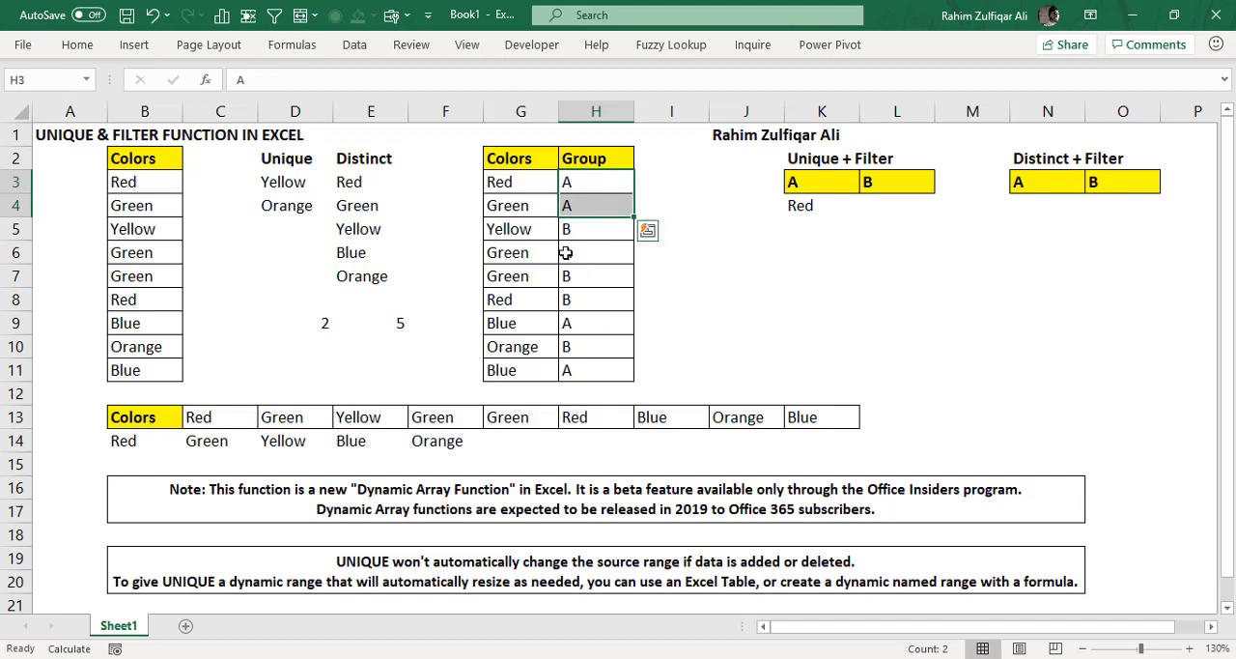
ctrl+click(578, 254)
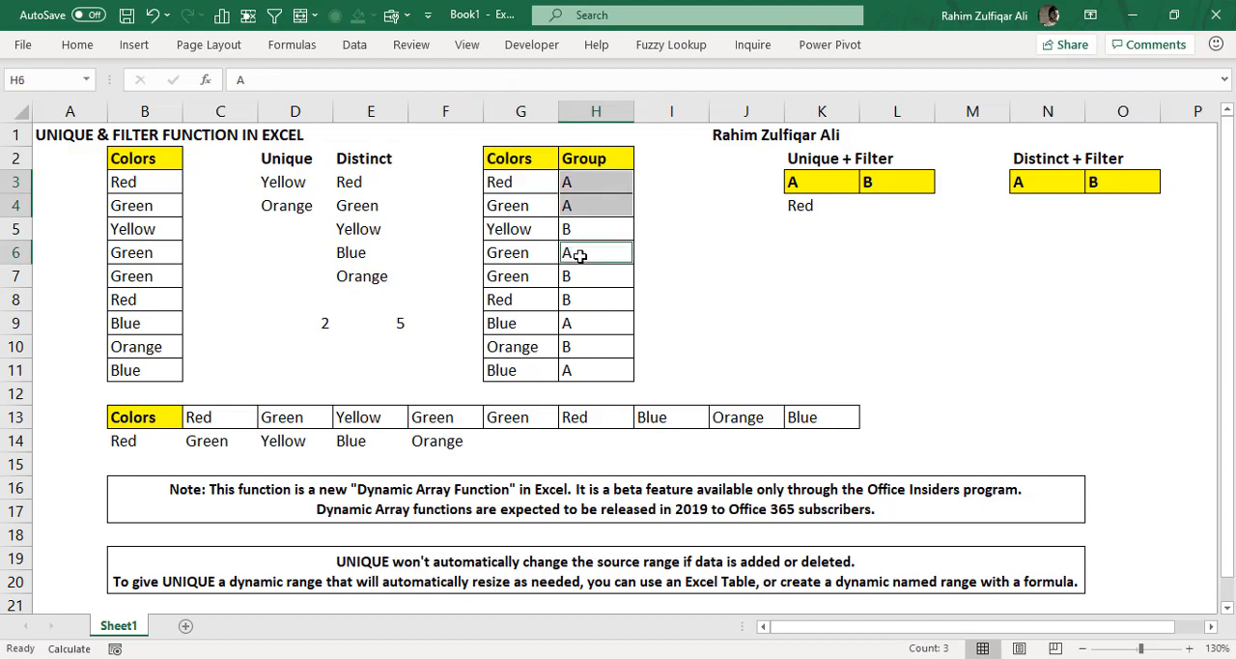
ctrl+click(584, 324)
ctrl+click(590, 373)
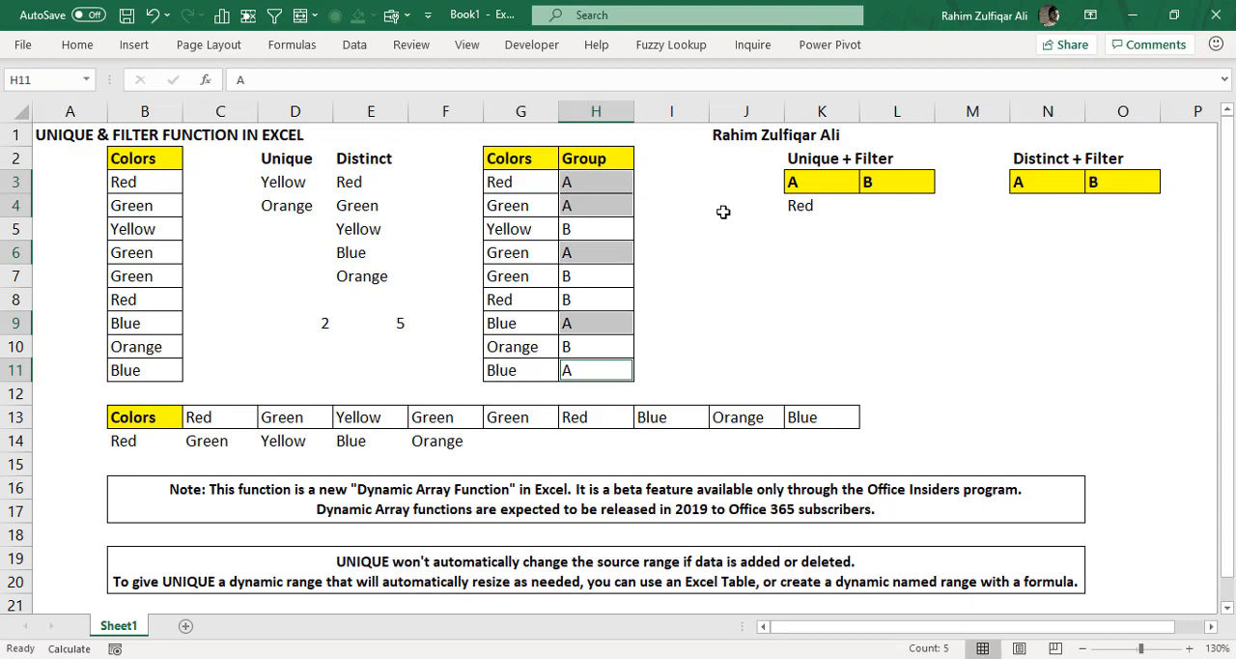
click(519, 186)
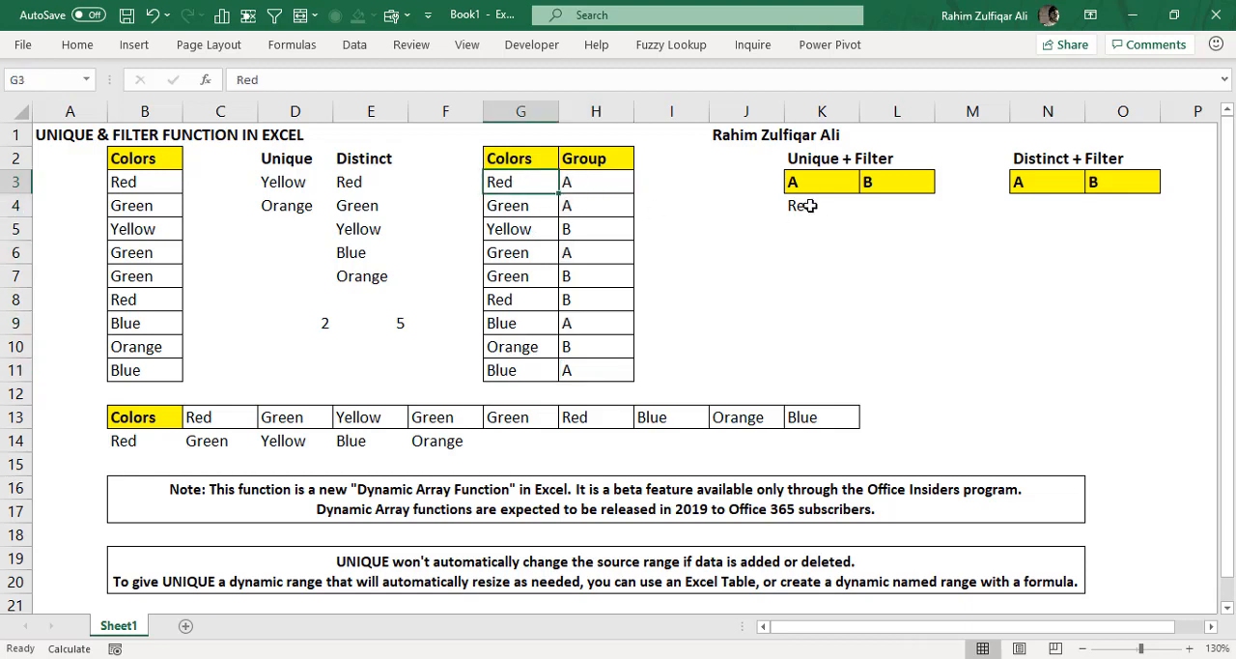
click(807, 204)
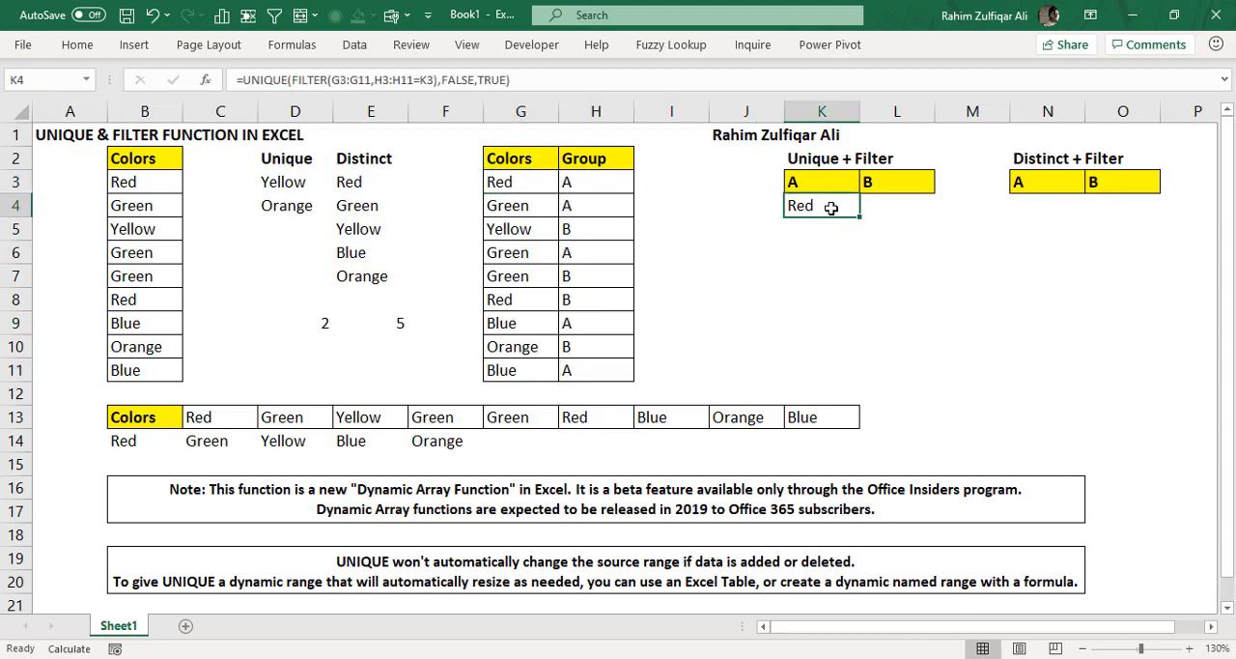
- Edit the K4 formula to make FILTER's color range absolute as $G$3:$G$11
double_click(838, 206)
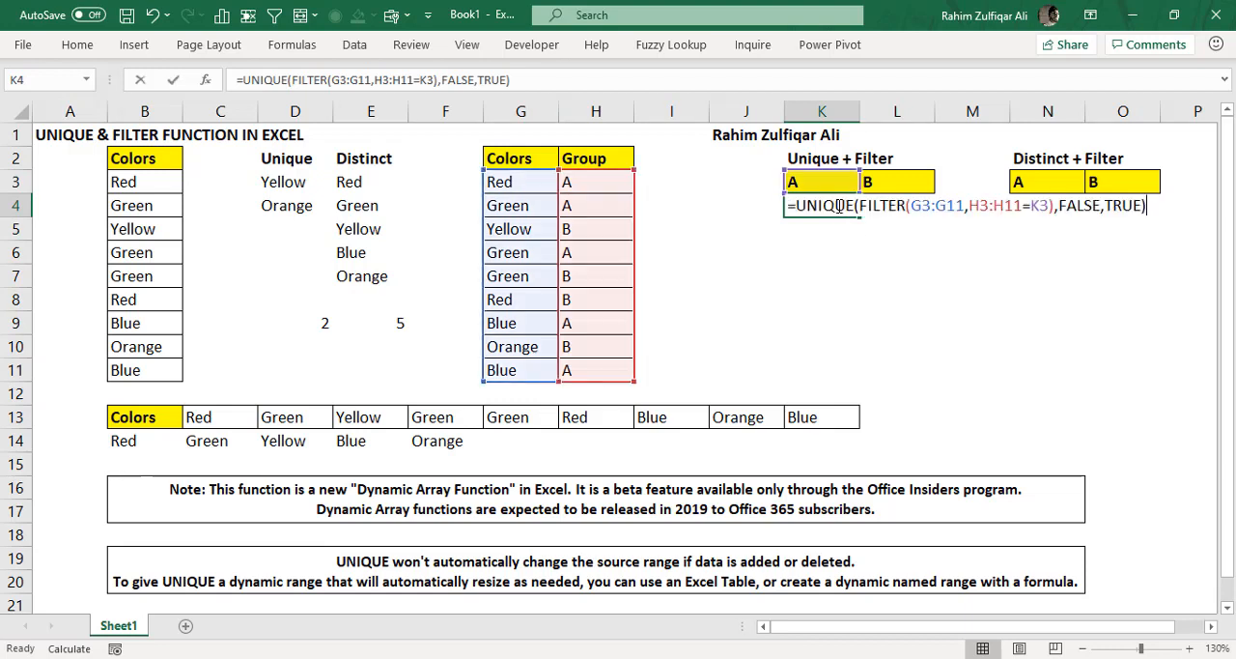
click(929, 206)
key(F4)
key(F4)
key(F4)
key(F4)
key(F4)
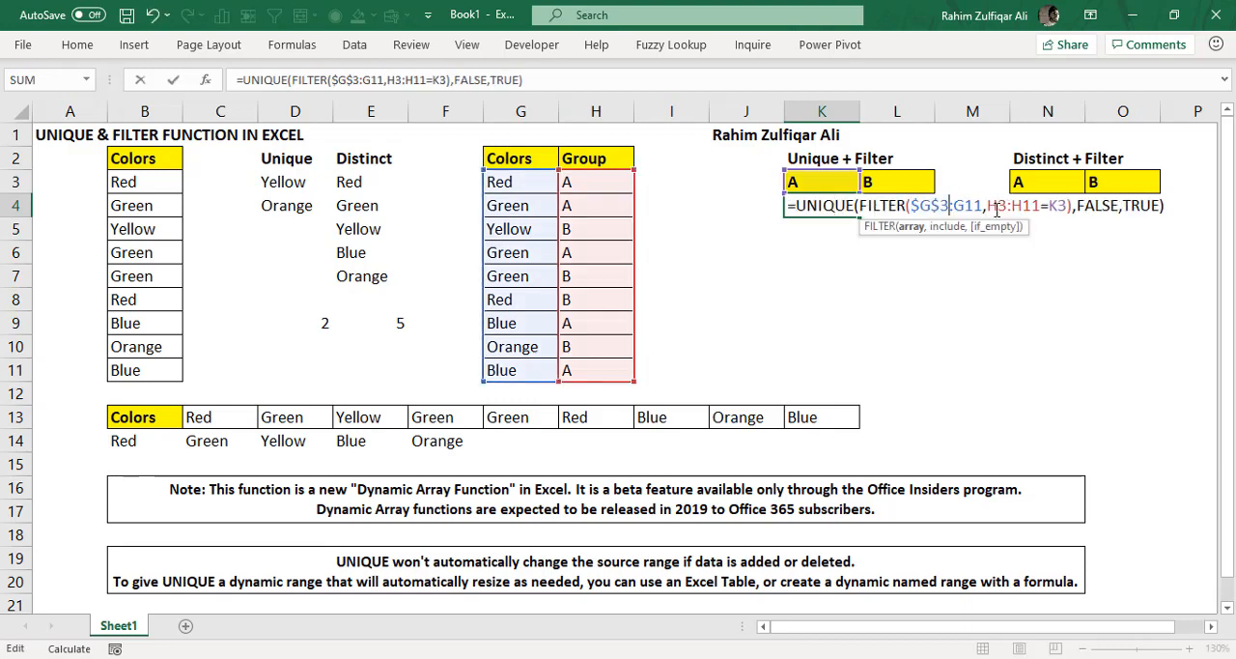
key(Right)
key(Right)
key(Right)
key(Right)
key(F4)
- Make the group range absolute as $H$3:$H$11, keeping K3 relative, and commit the K4 formula
key(Right)
key(F4)
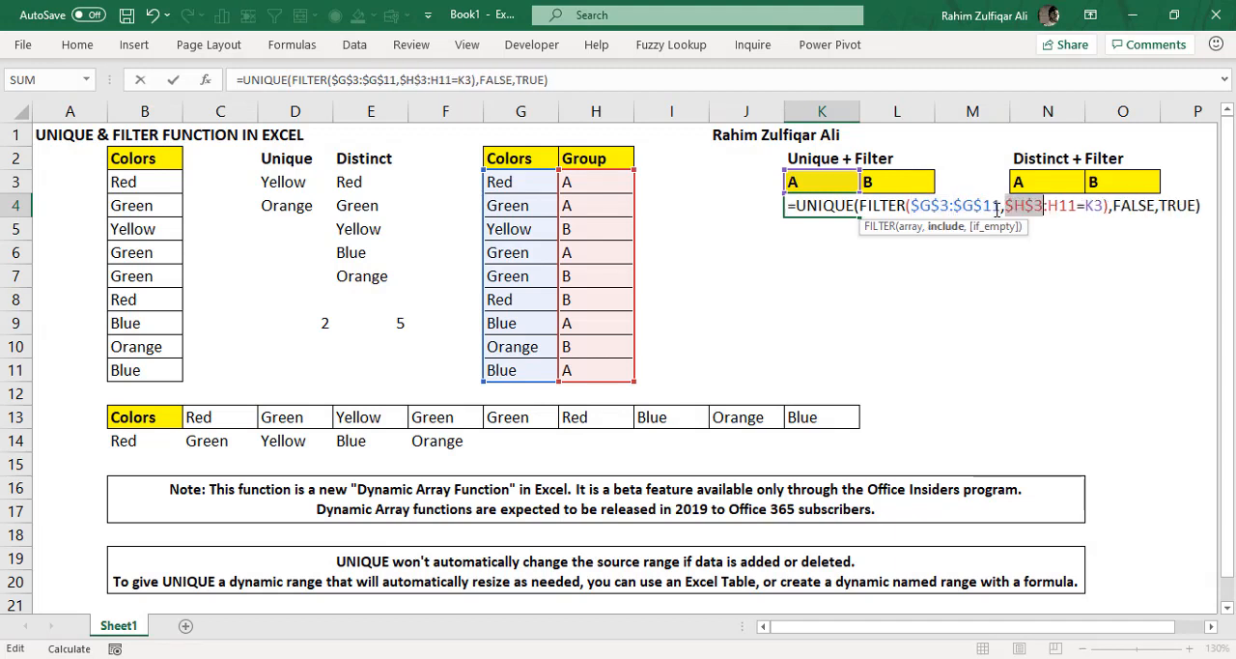
key(Right)
key(Right)
key(F4)
key(Right)
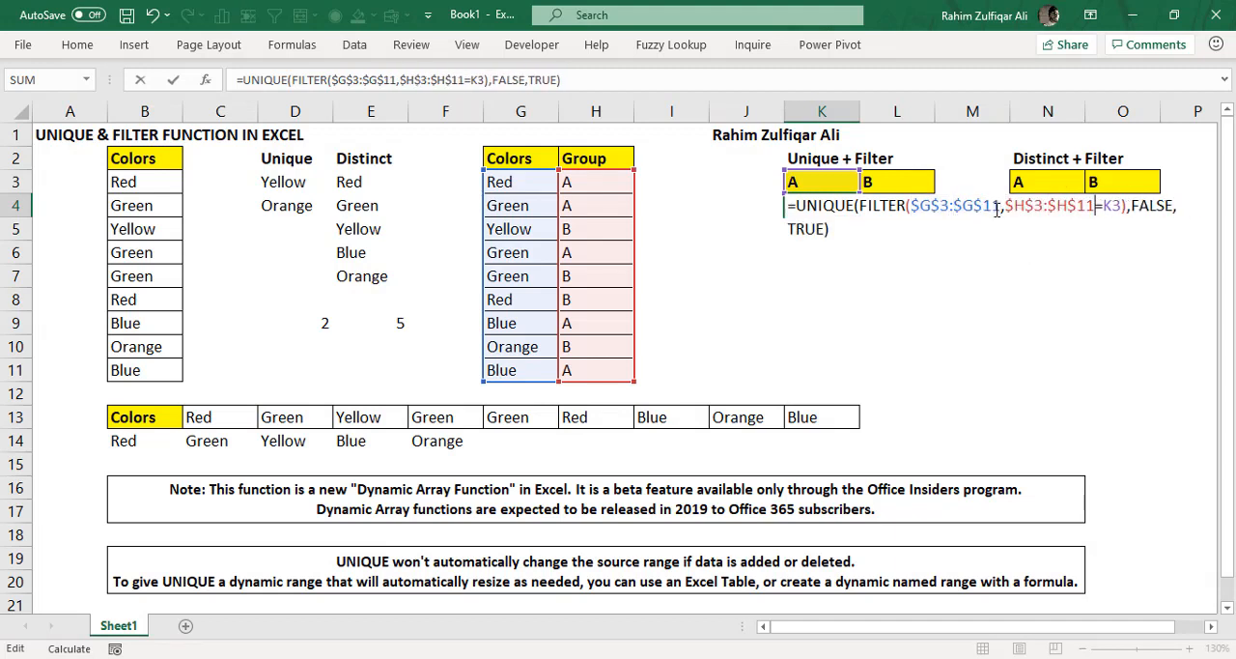
key(ctrl+Return)
- Fill the K4 formula across to L4 for group B and recalculate the sheet
key(ctrl+r)
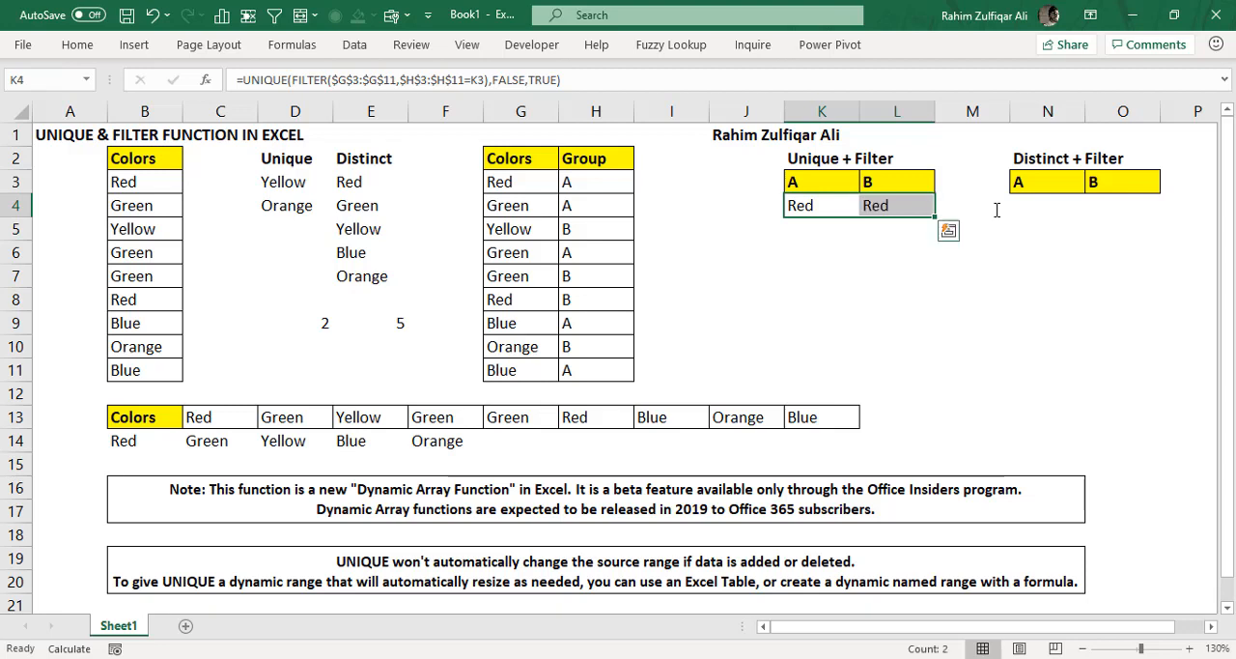
key(Right)
key(F9)
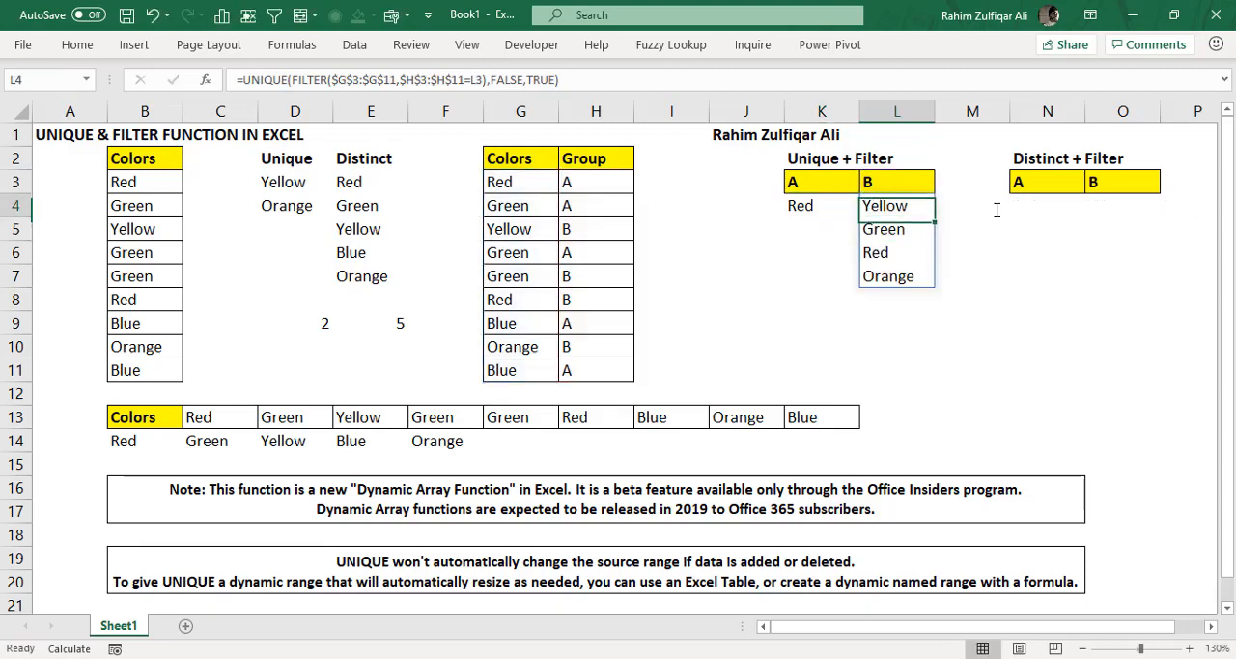
- Check the group B rows in the Colors and Group table against the spilled result in L4:L7
key(Left)
key(Left)
key(Left)
key(Left)
key(Left)
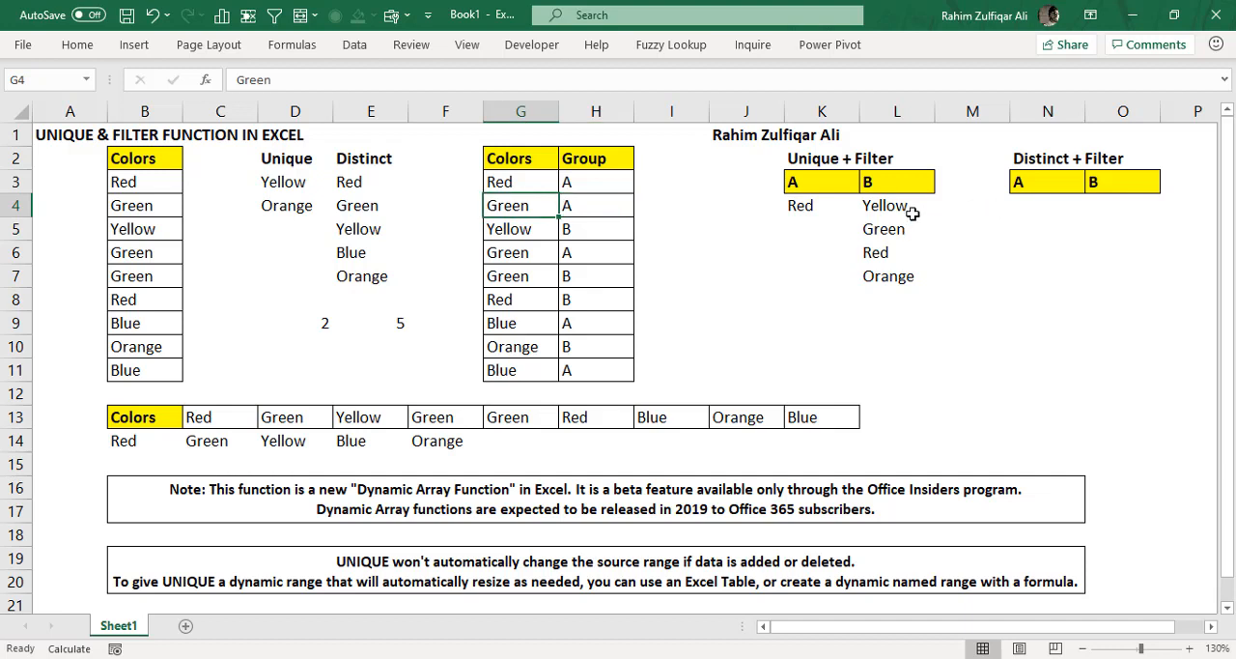
drag(911, 208, 913, 280)
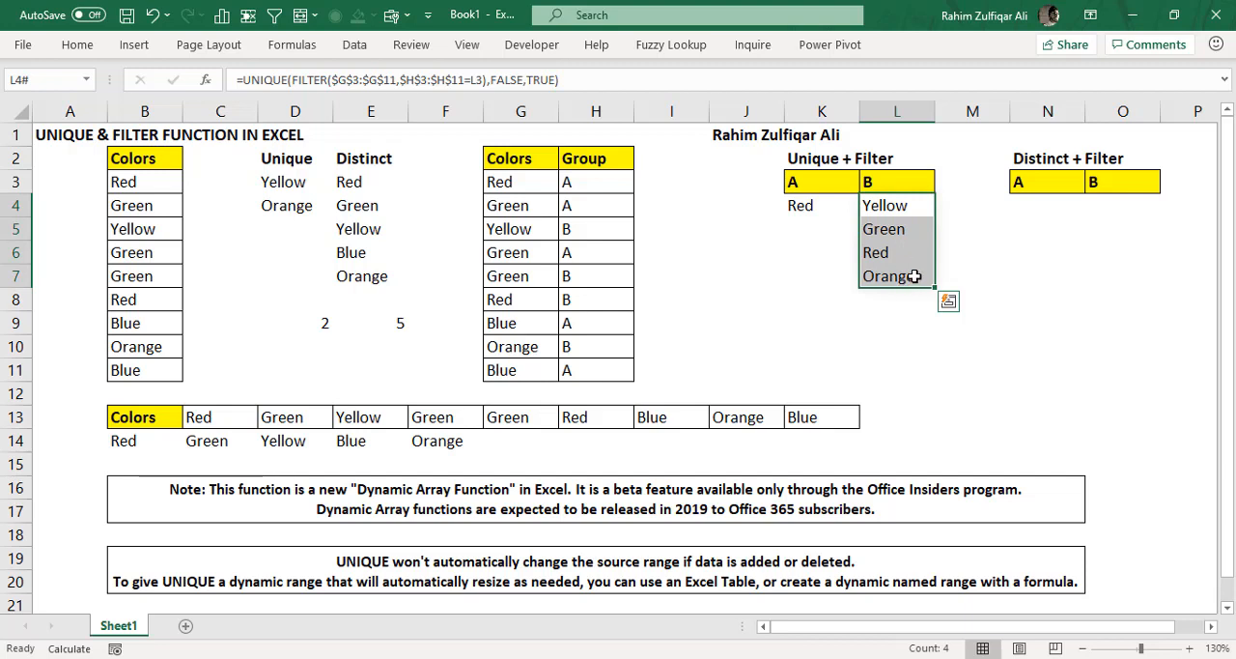
click(589, 234)
ctrl+click(586, 279)
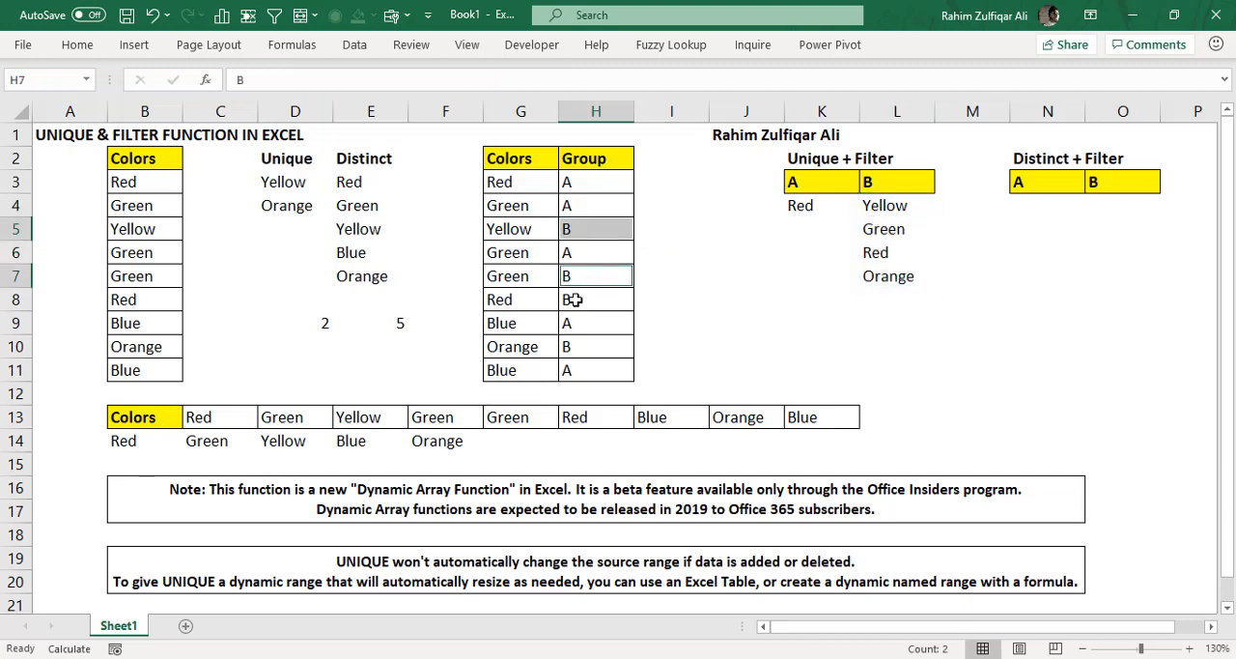
ctrl+click(579, 299)
ctrl+click(591, 348)
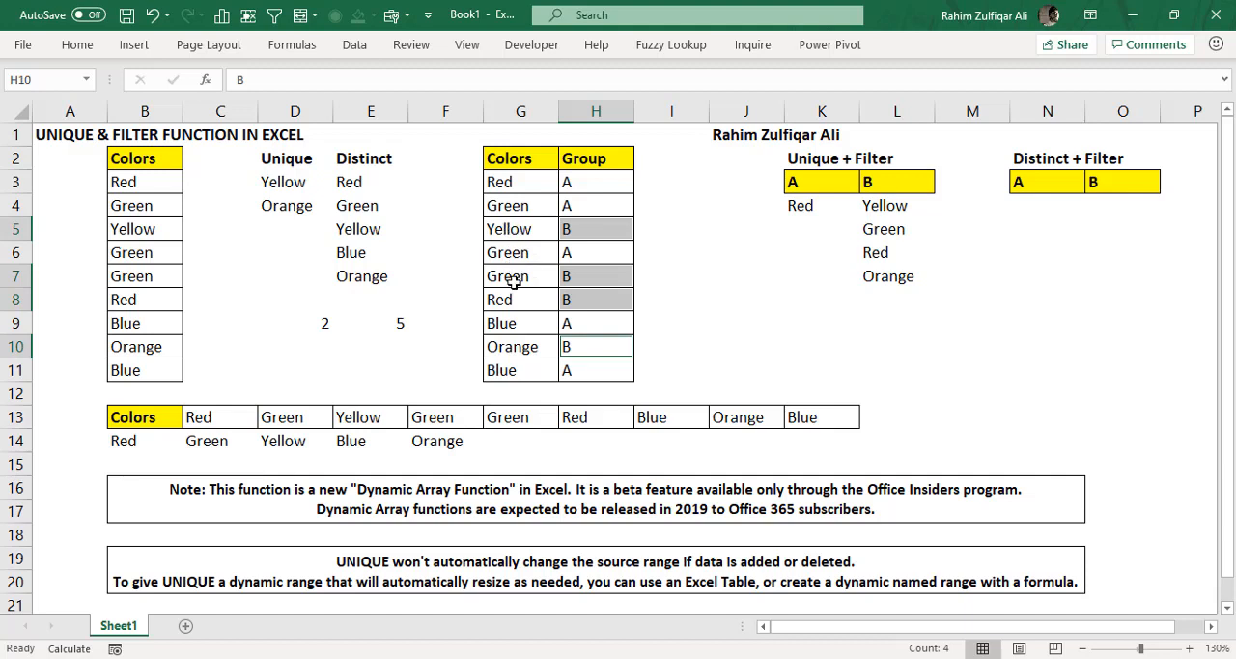
click(522, 346)
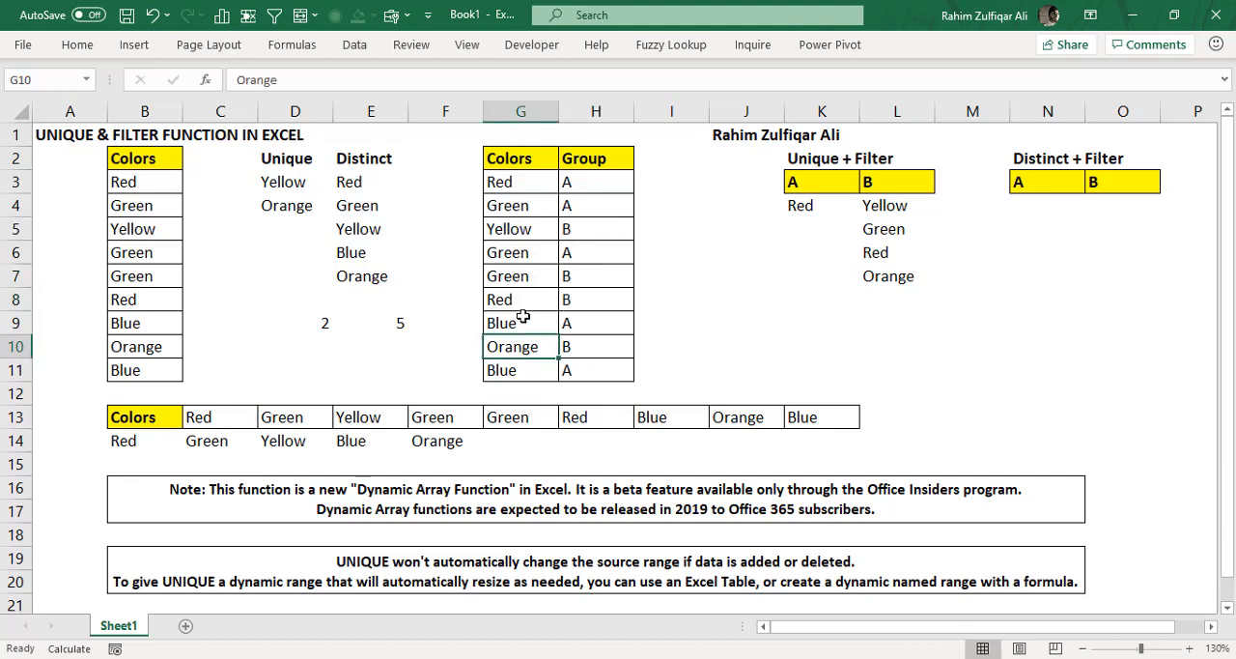
click(516, 299)
click(513, 276)
click(510, 228)
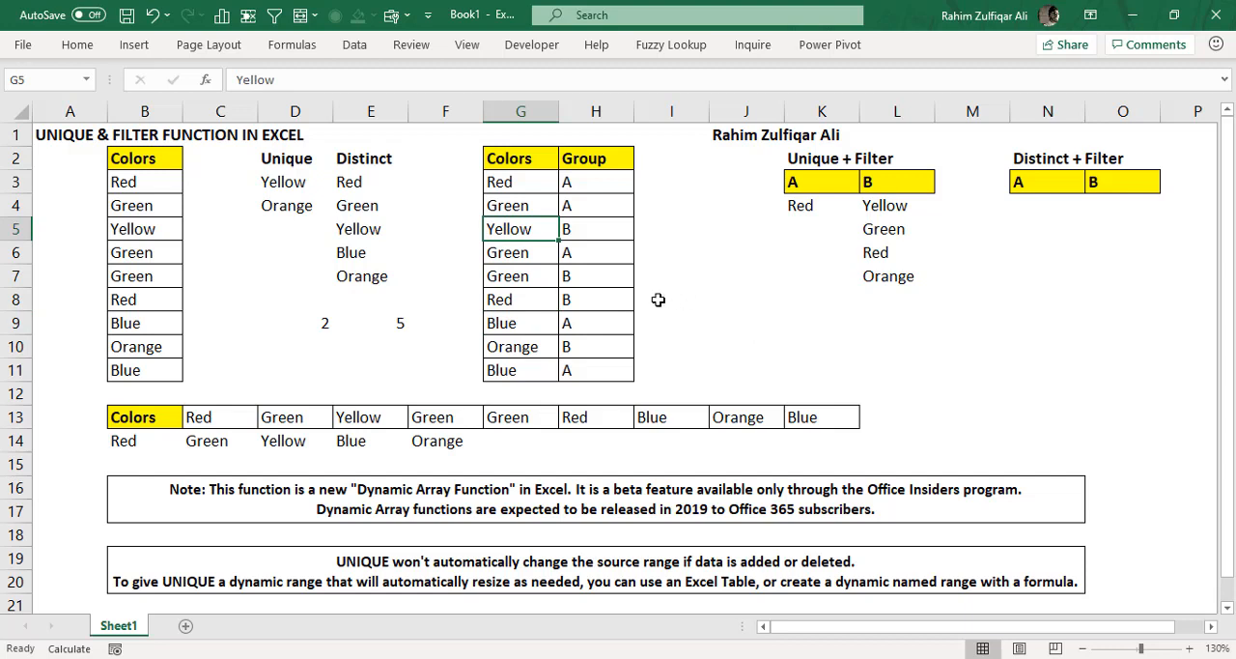
click(583, 237)
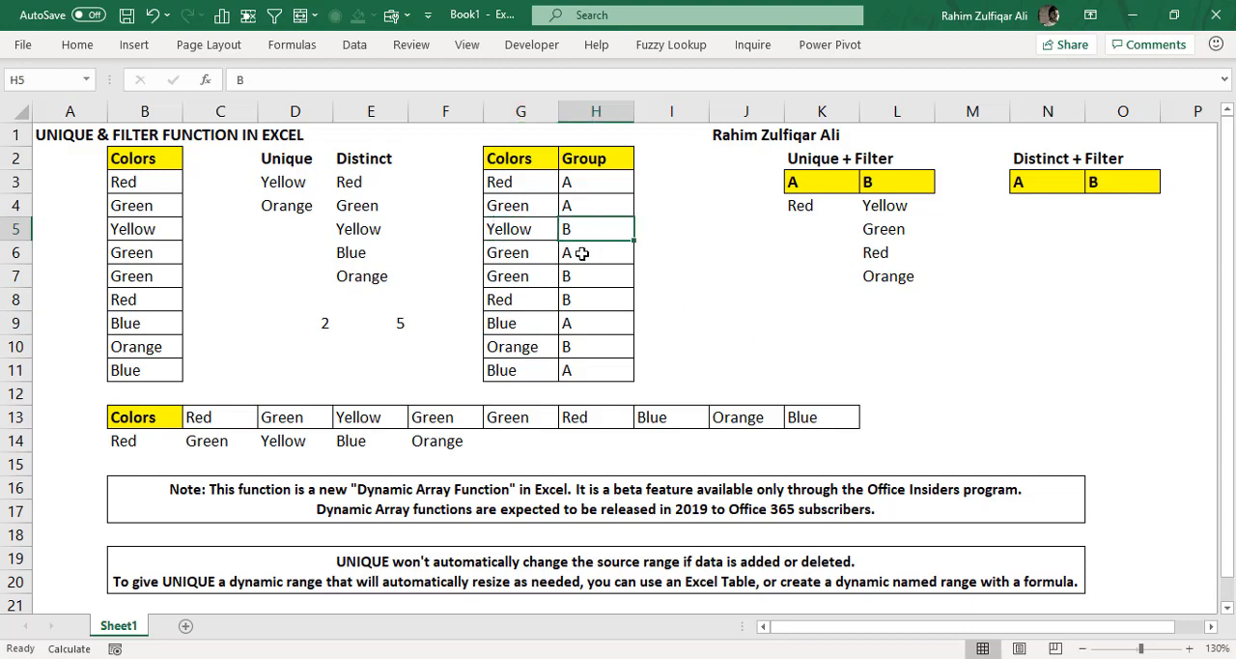
- Change the color in G5 to Green and re-enter the L4 formula to refresh group B's unique colors
click(521, 235)
text(Green)
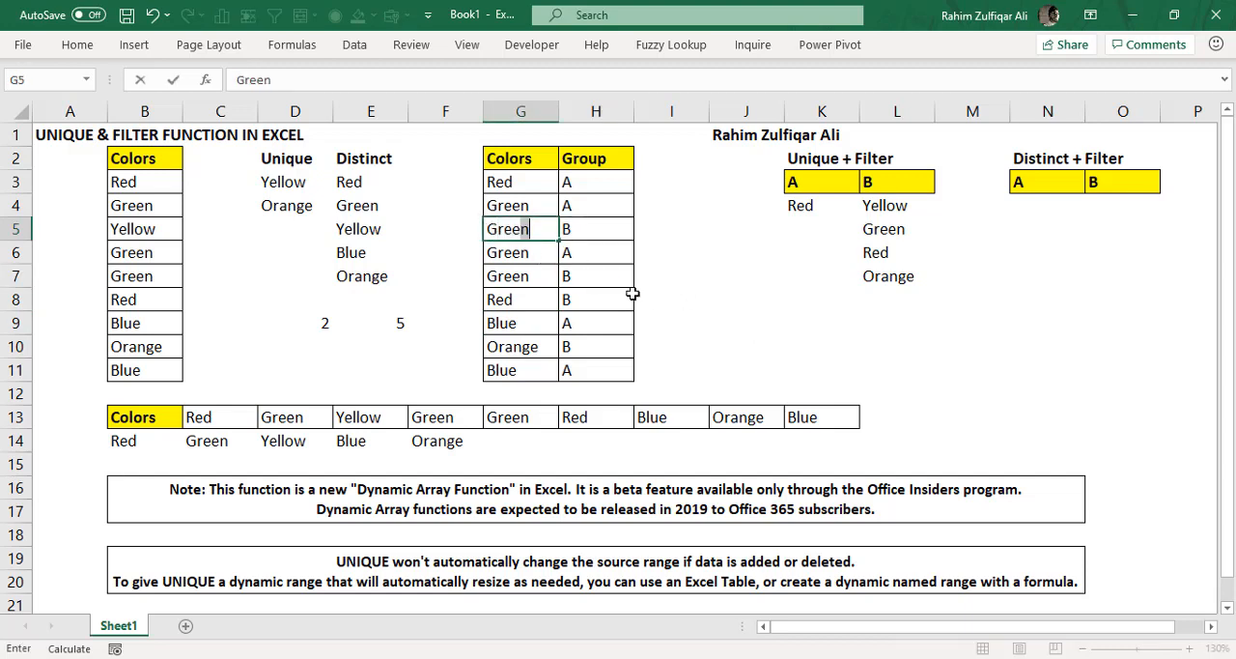
key(Return)
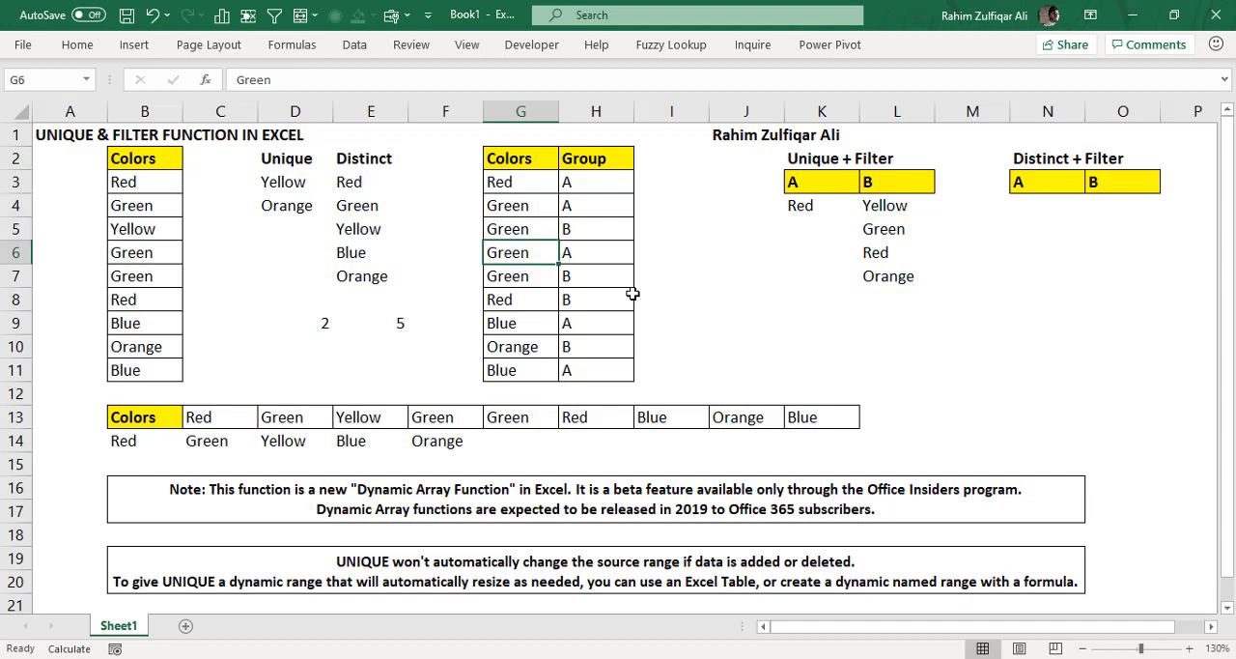
click(882, 208)
double_click(881, 209)
key(Return)
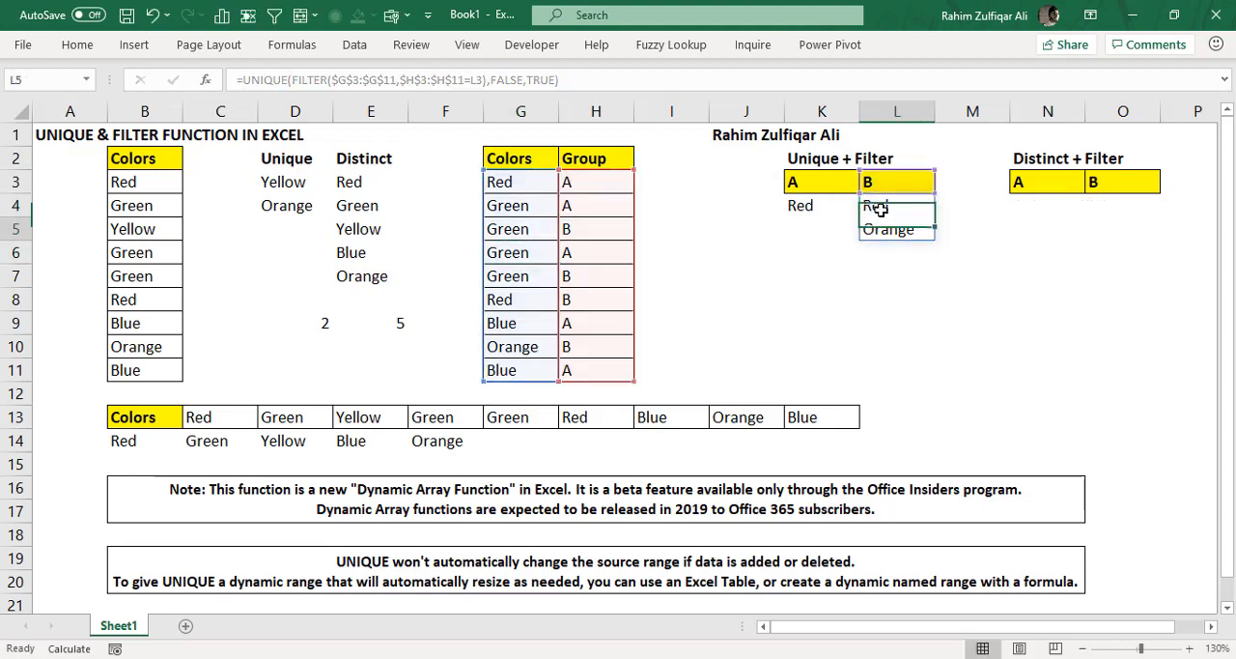
click(882, 208)
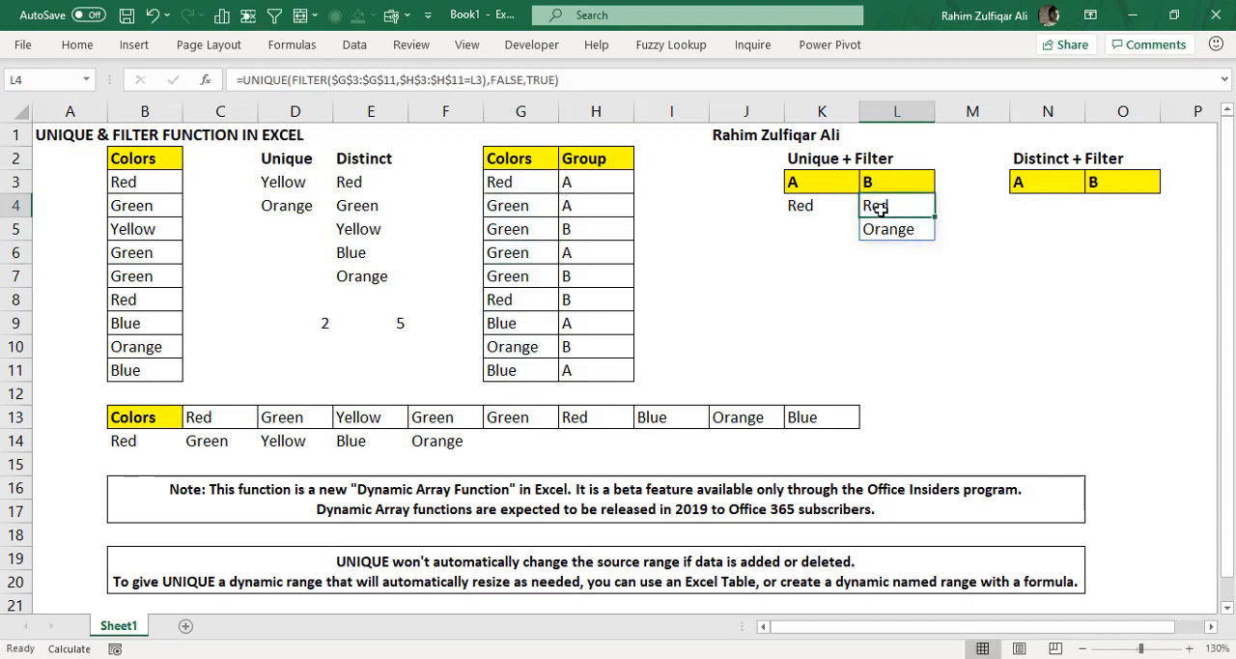
- Compare the group B rows and their colors with the refreshed unique colors in L4:L5
click(601, 231)
ctrl+click(591, 277)
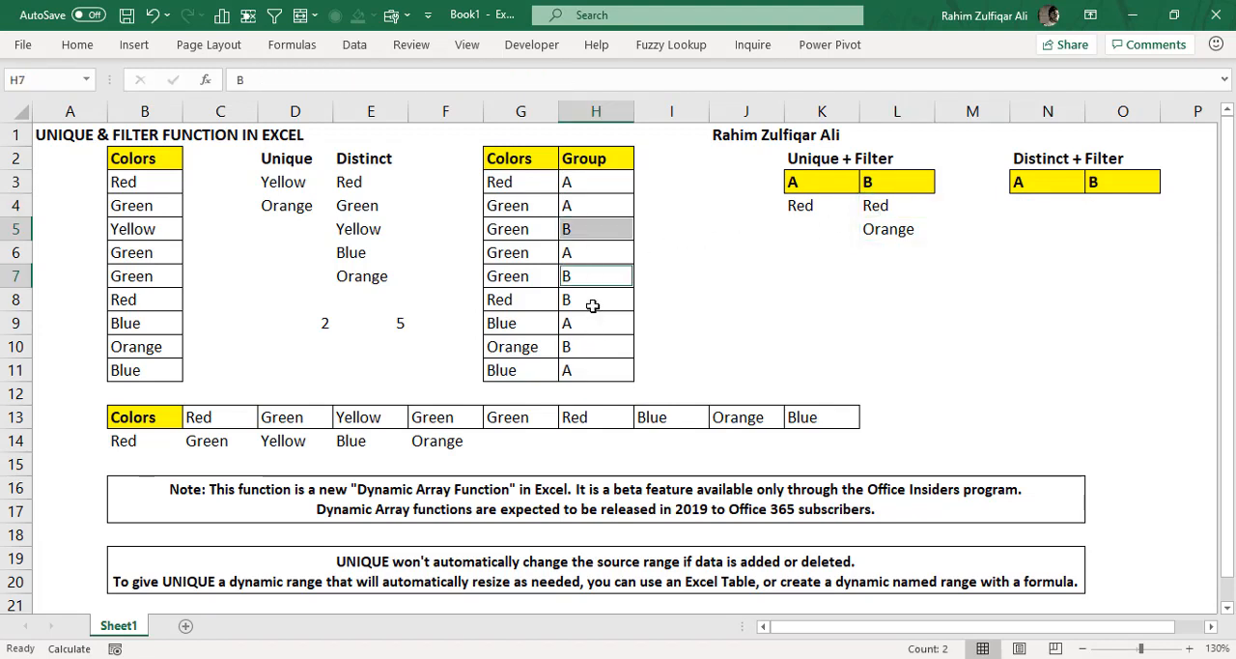
ctrl+click(592, 305)
ctrl+click(591, 349)
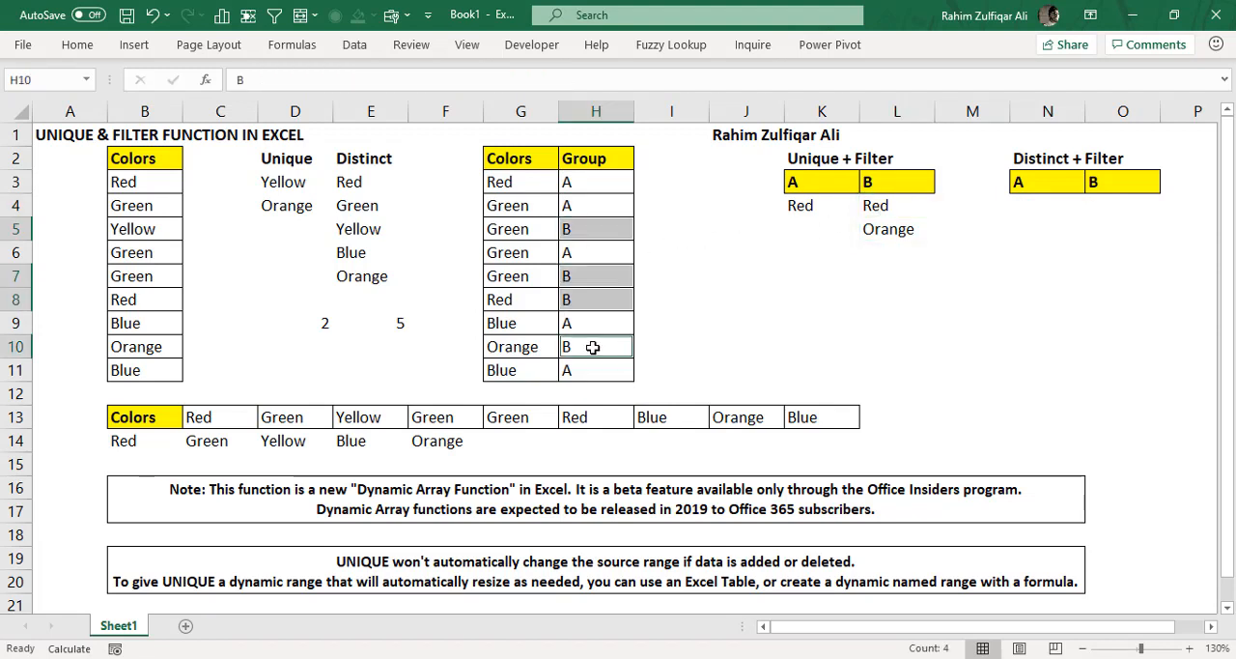
double_click(875, 205)
click(524, 299)
click(519, 344)
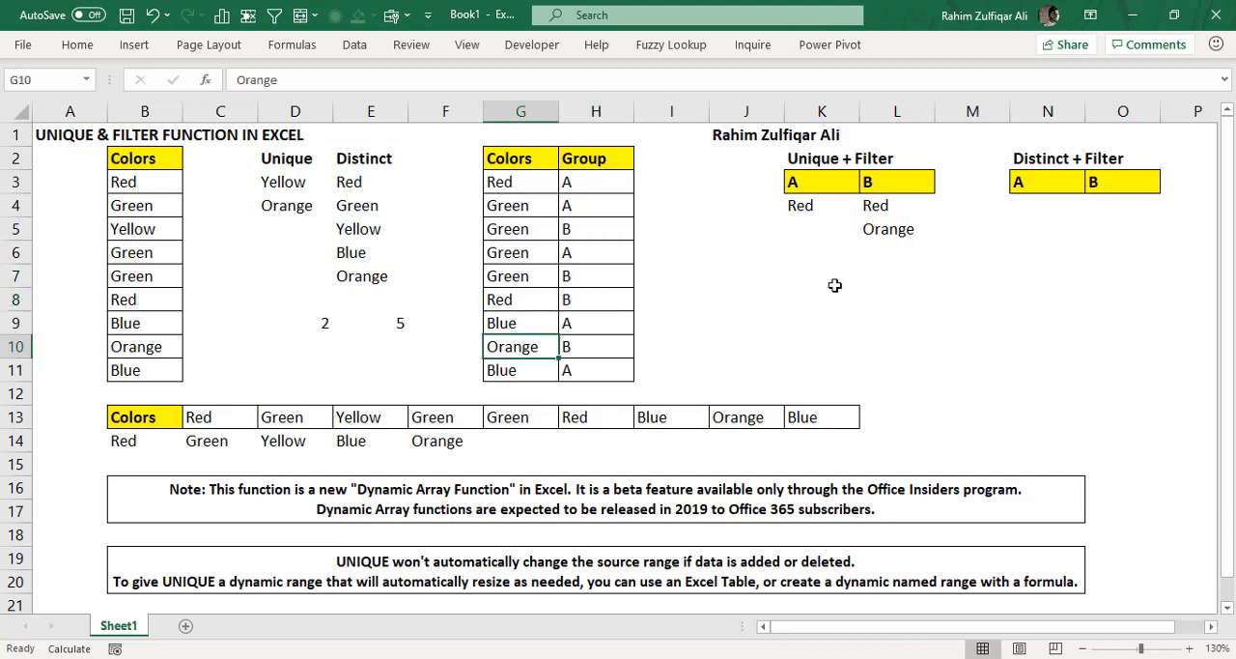
drag(887, 211, 888, 229)
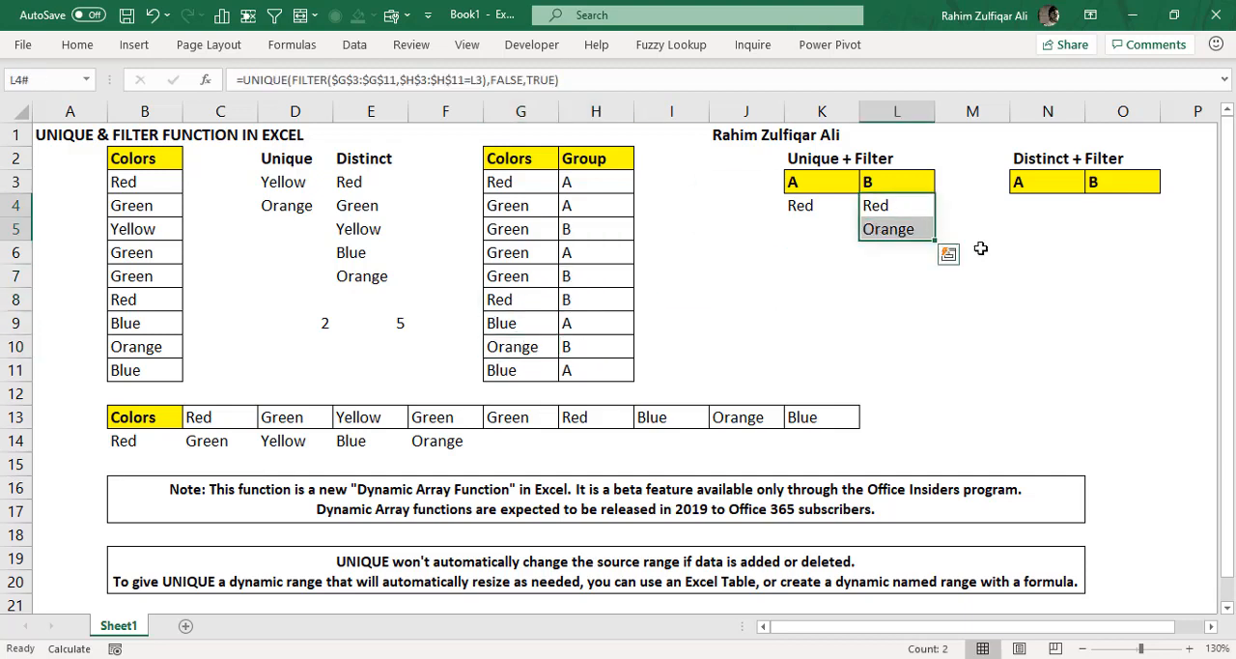
- Start a formula in N4 with UNIQUE and nest the FILTER function as its array argument
click(1045, 206)
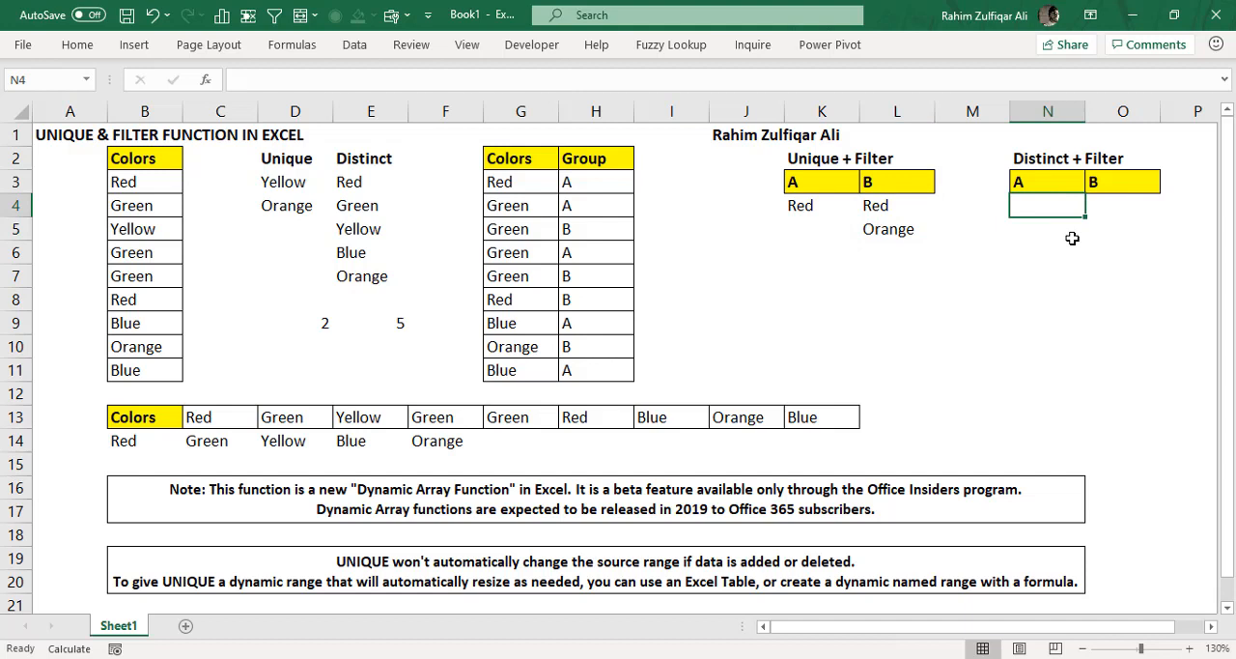
drag(1051, 207, 1050, 348)
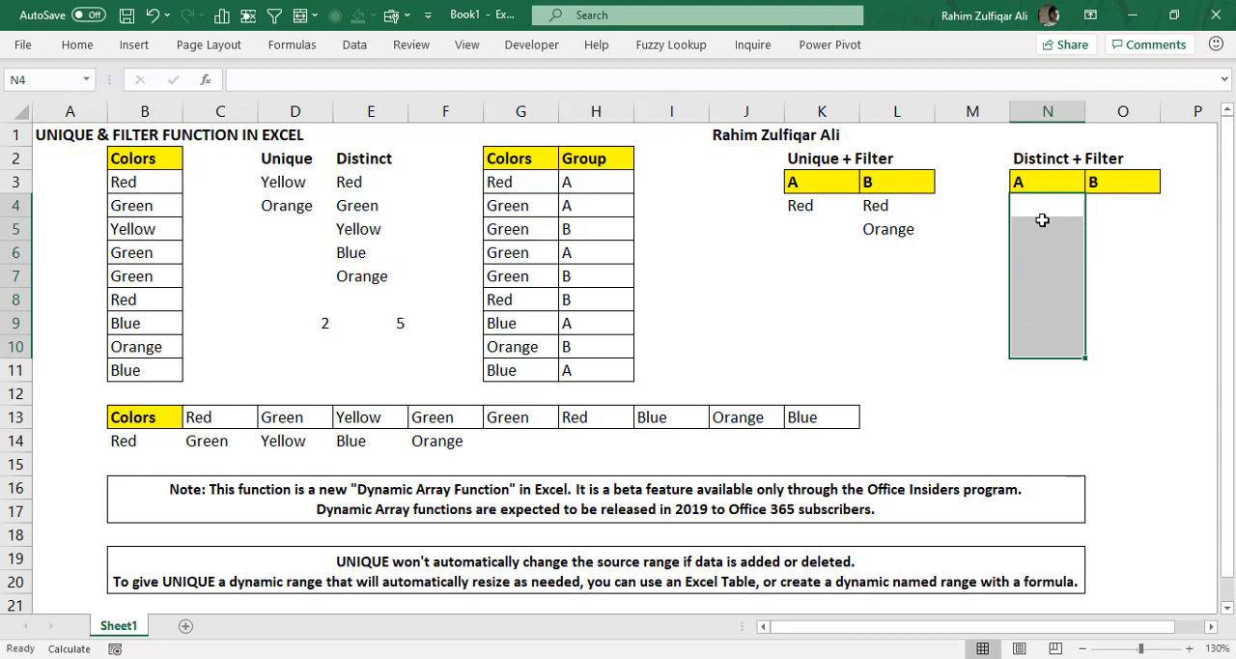
drag(492, 183, 517, 365)
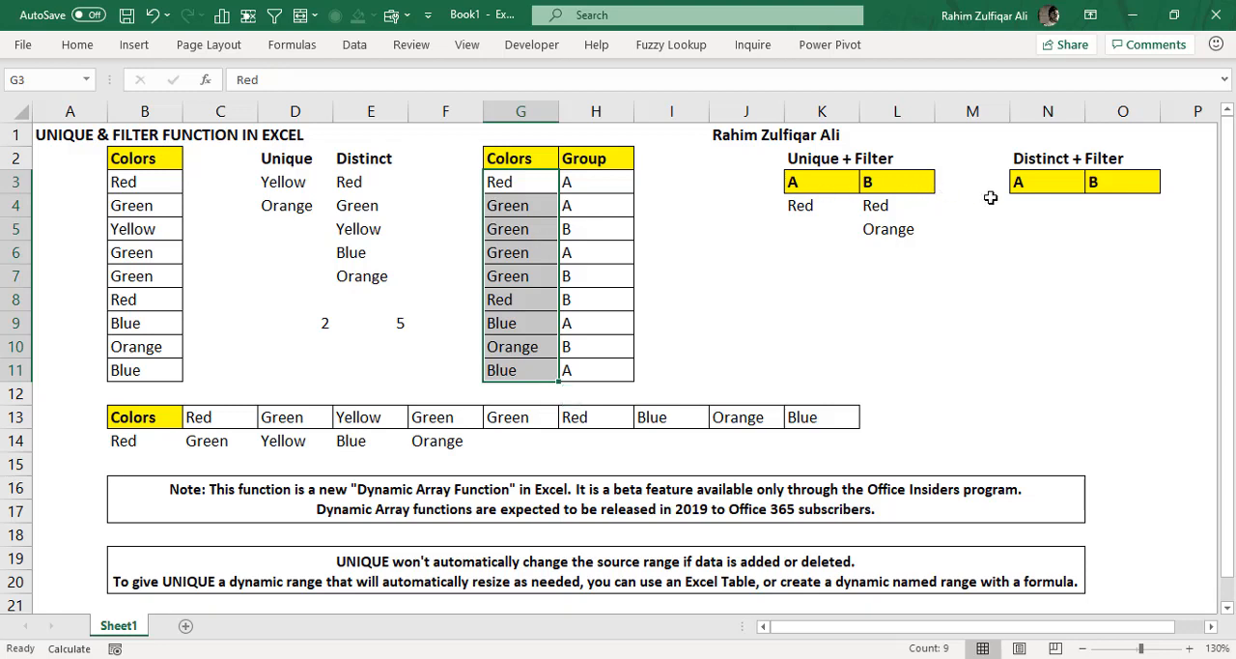
click(1018, 203)
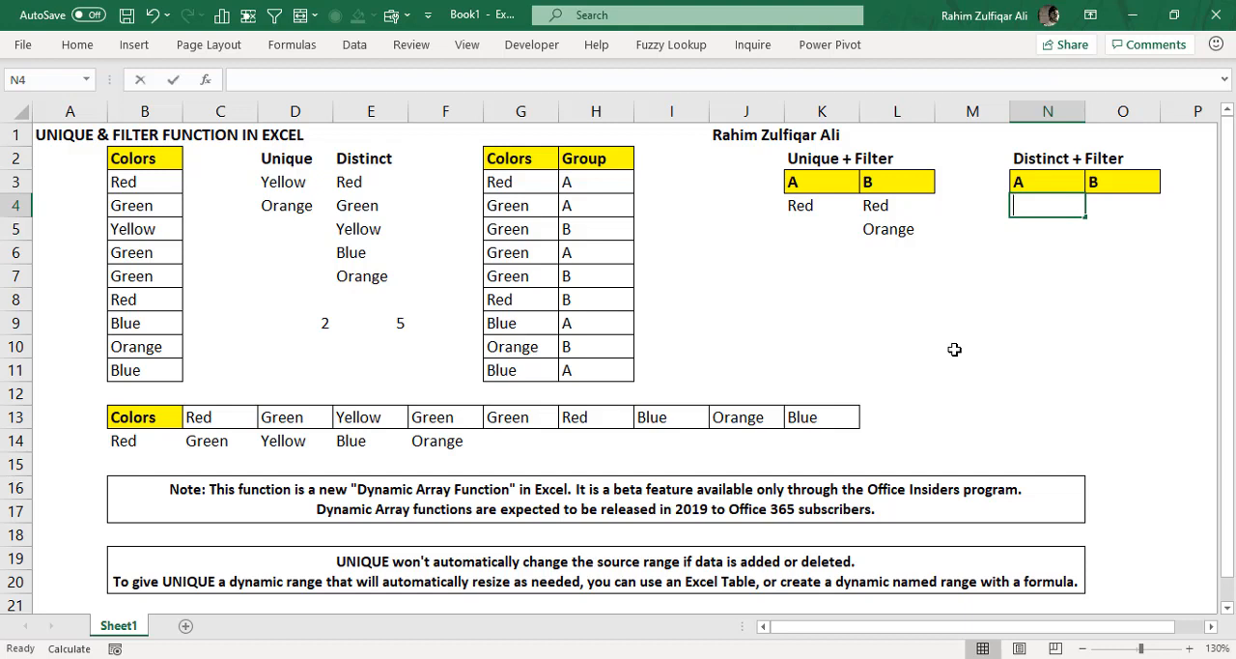
text(=uni)
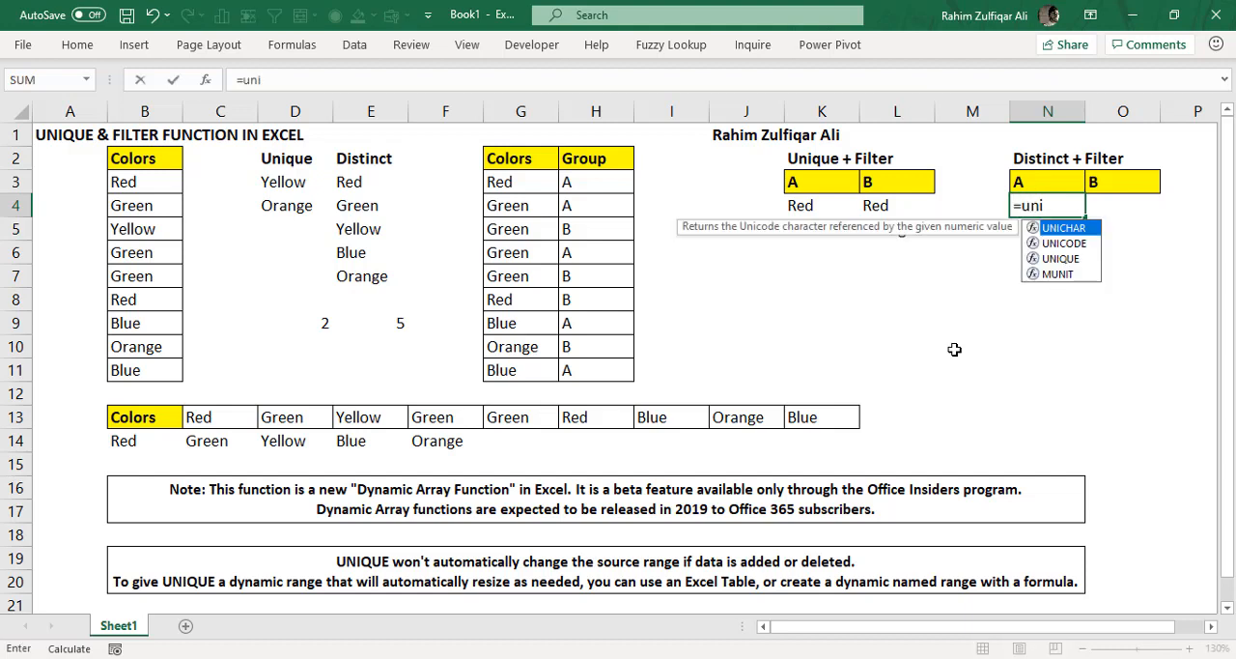
key(Down)
key(Down)
key(Tab)
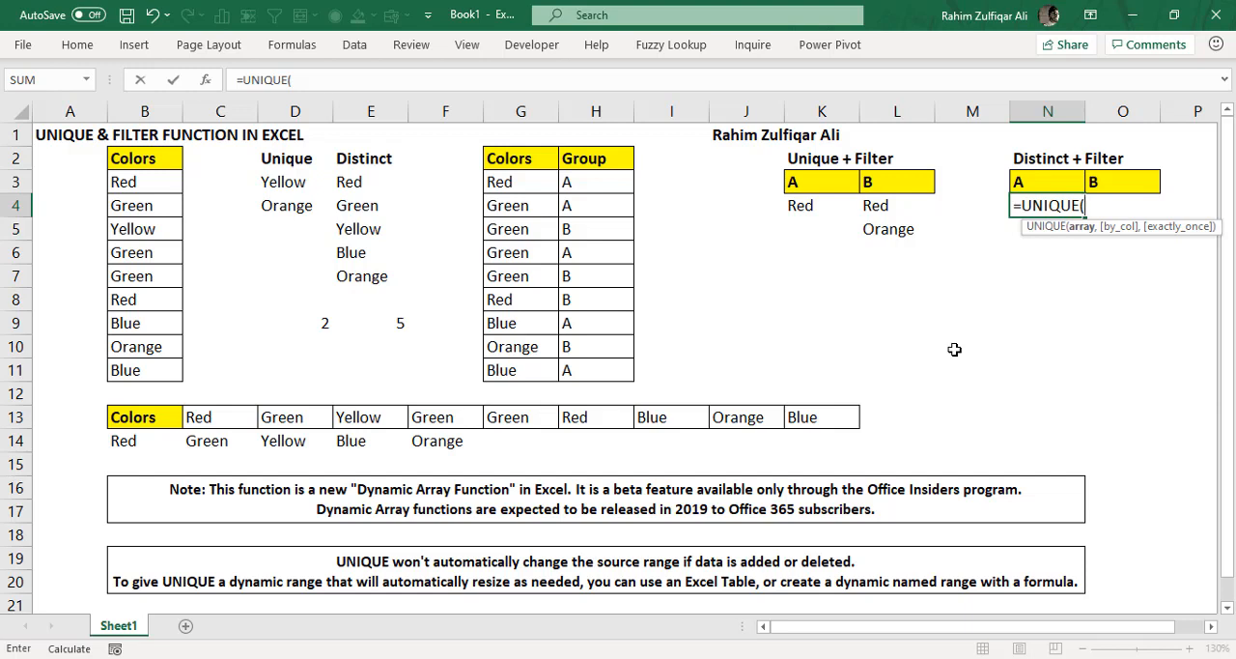
text(fil)
key(Down)
key(Tab)
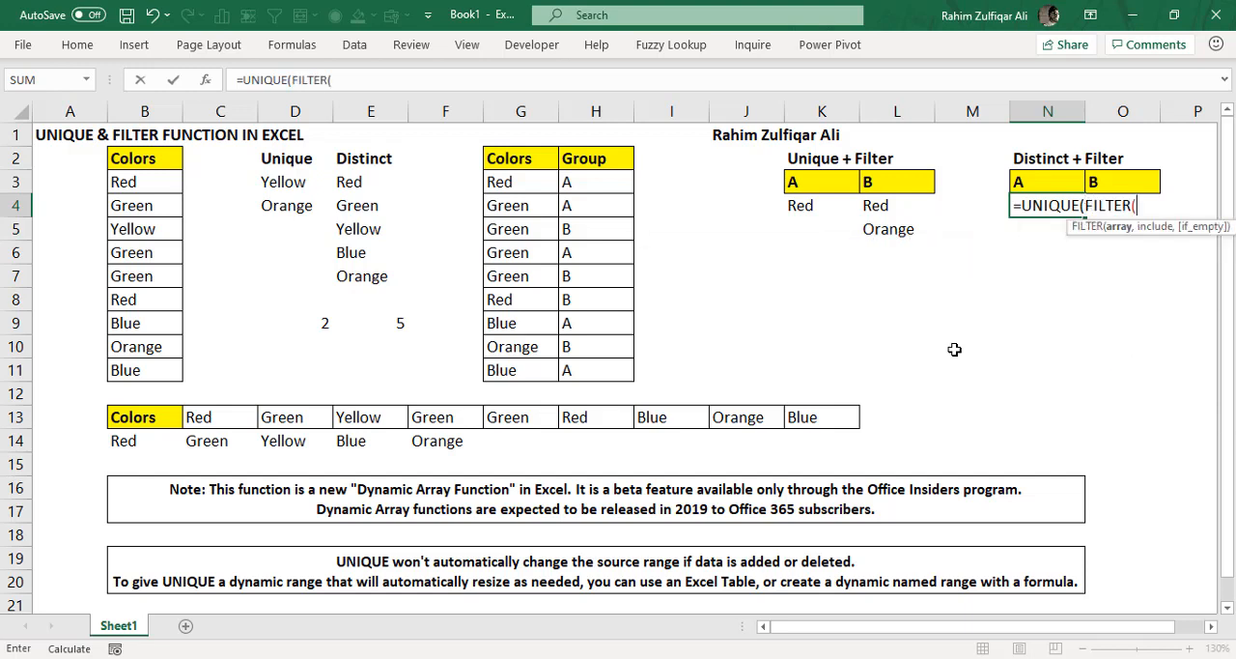
- Set FILTER's array to the table's color range as the absolute reference $G$3:$G$11
key(Left)
key(Left)
key(Left)
key(Left)
key(Left)
key(Left)
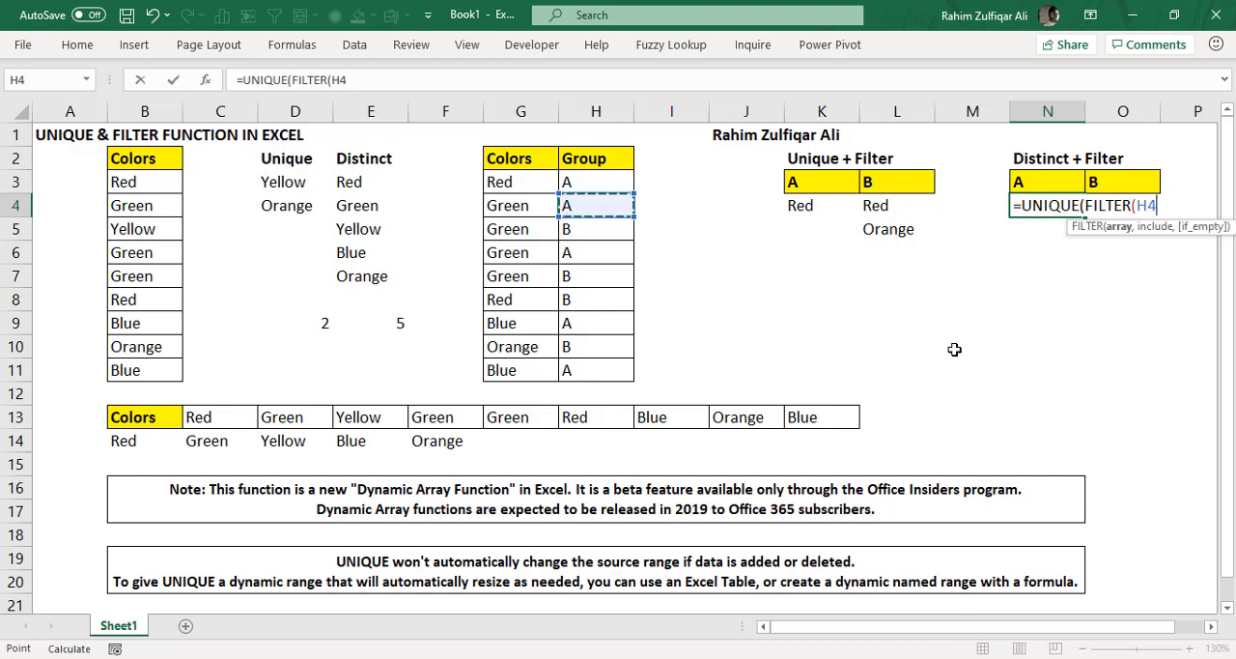
key(Left)
key(Left)
key(Up)
key(Right)
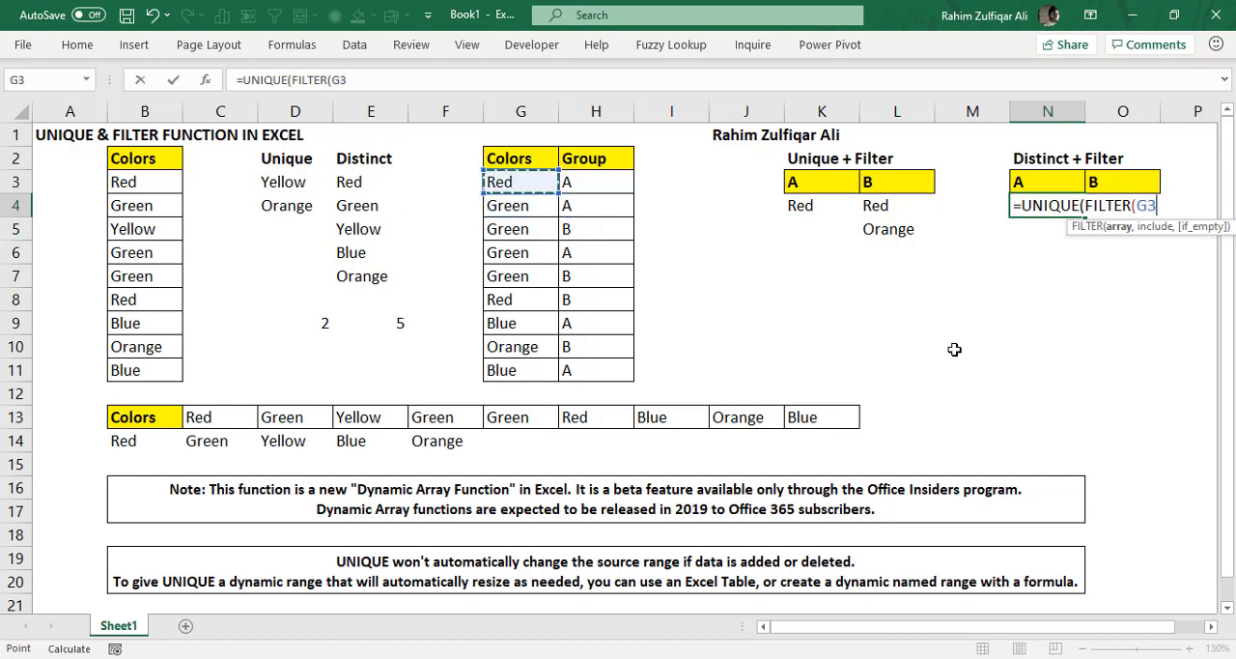
key(ctrl+shift+Down)
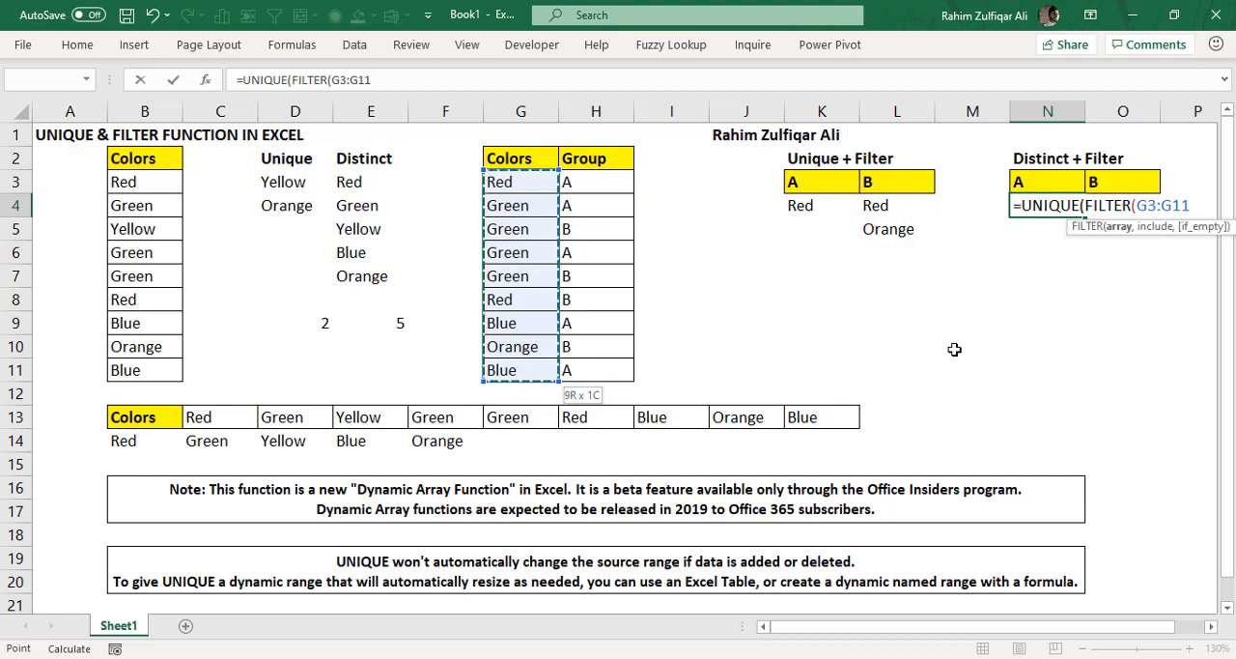
key(F4)
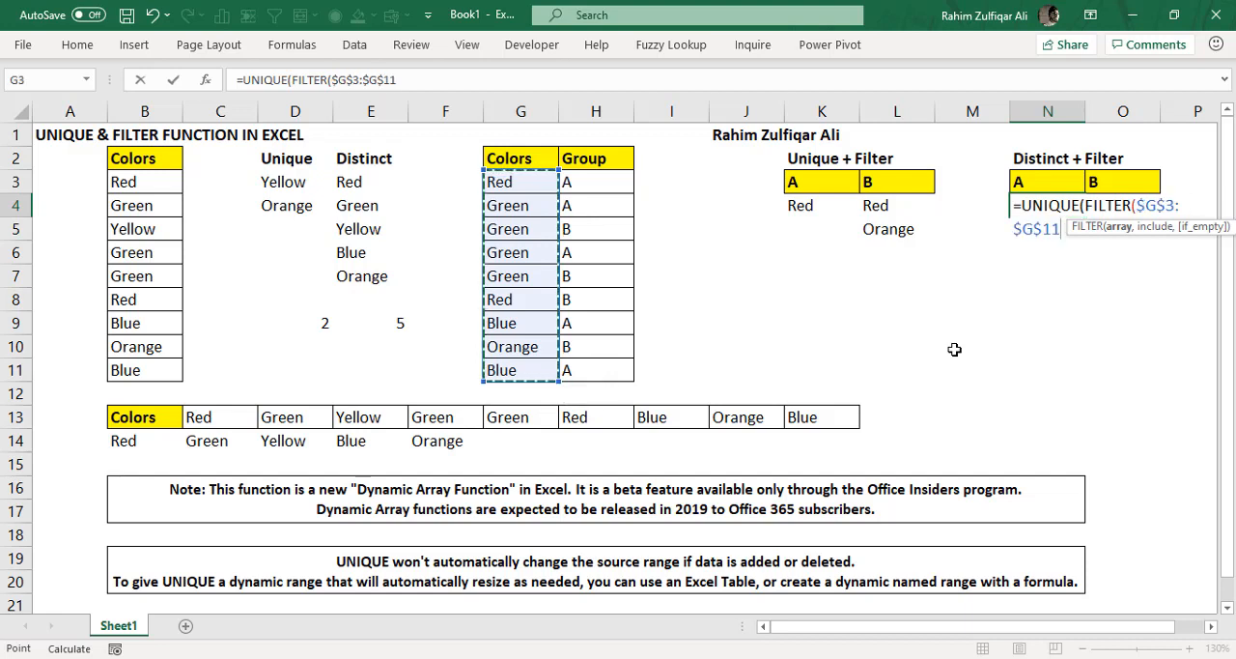
- Add FILTER's include condition that the absolute group range $H$3:$H$11 equals the group header in N3
text(,)
key(Left)
key(Left)
key(Left)
key(Left)
key(Left)
key(Left)
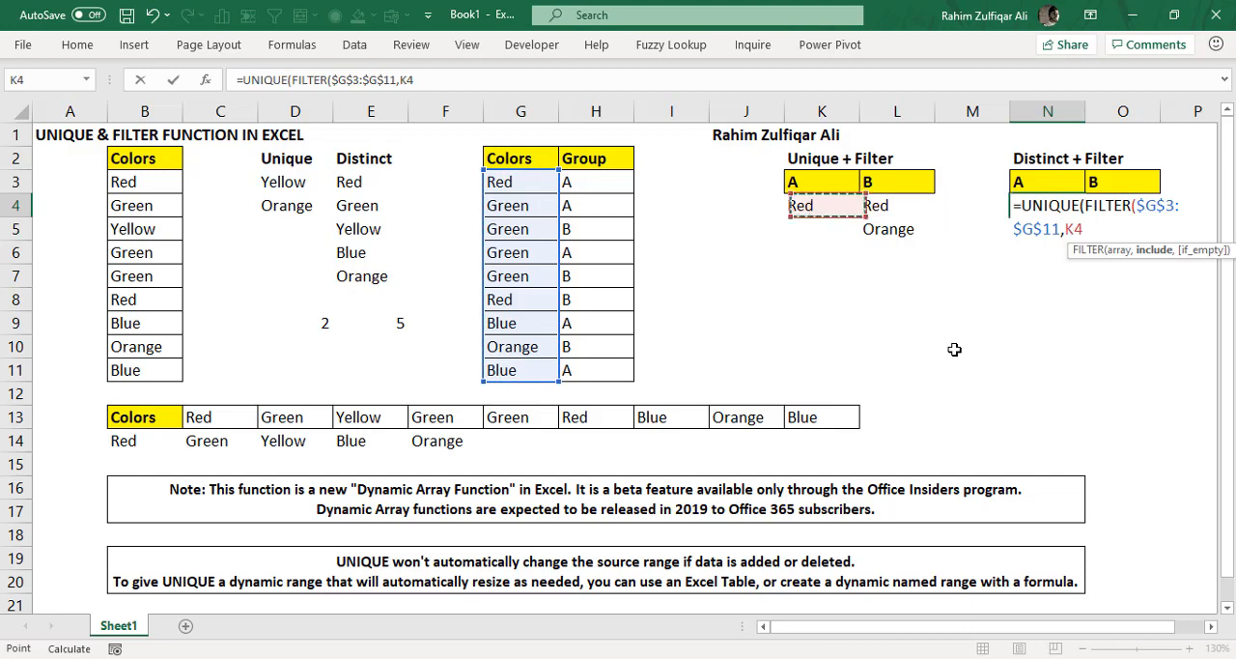
key(Up)
key(ctrl+shift+Down)
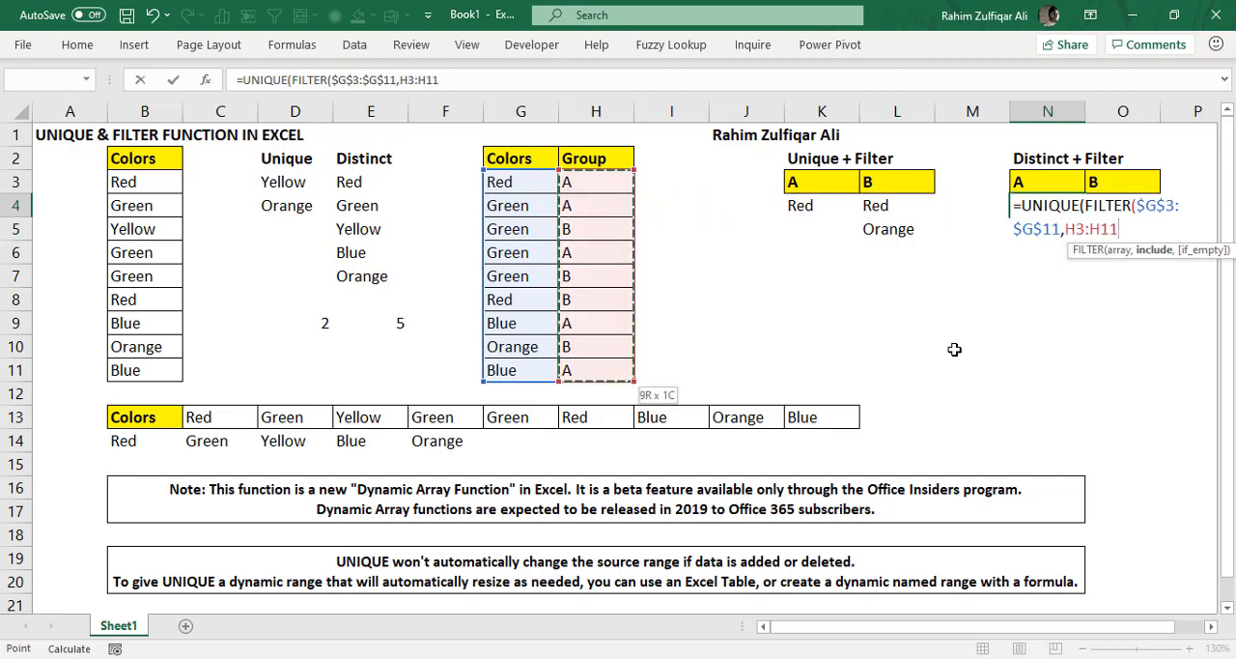
key(F4)
text(=)
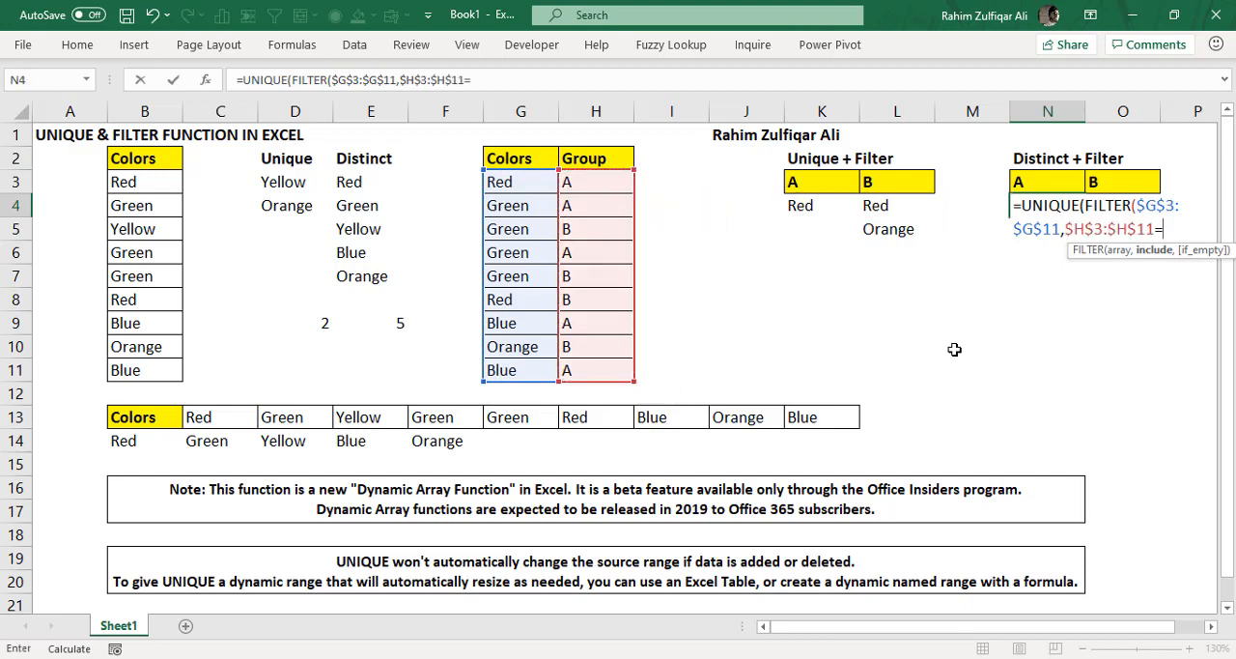
click(1047, 181)
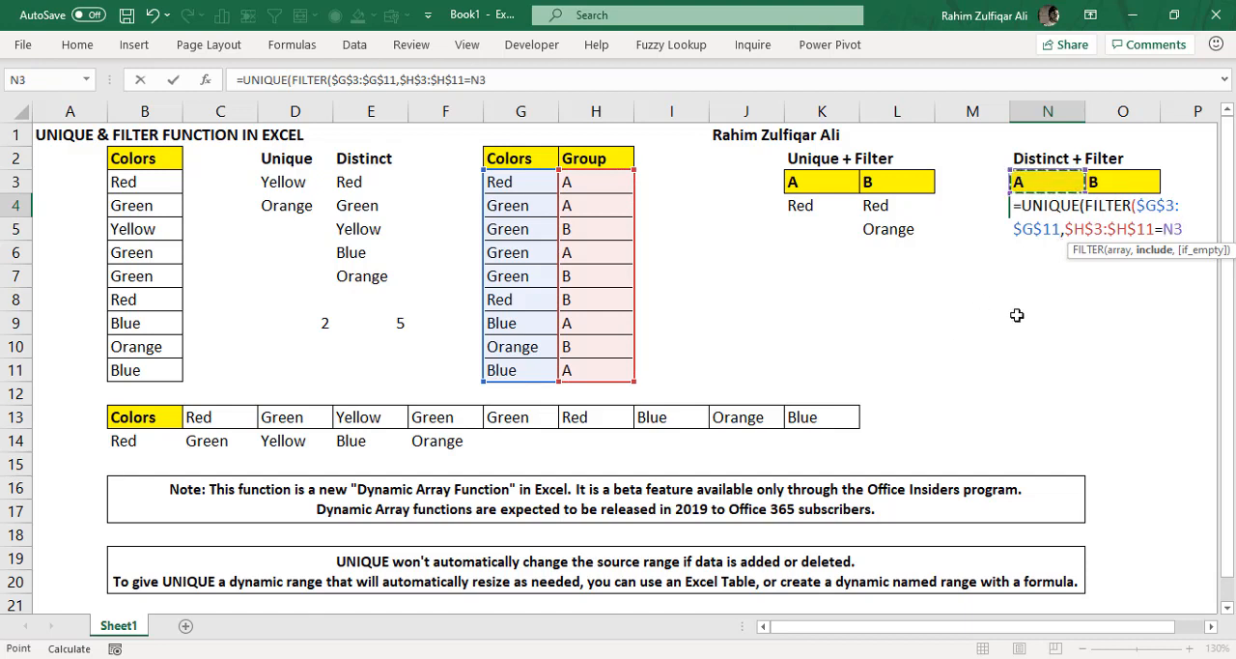
- Complete the N4 formula by closing FILTER and setting UNIQUE's by_col to FALSE and exactly_once to FALSE for every distinct item
text(),)
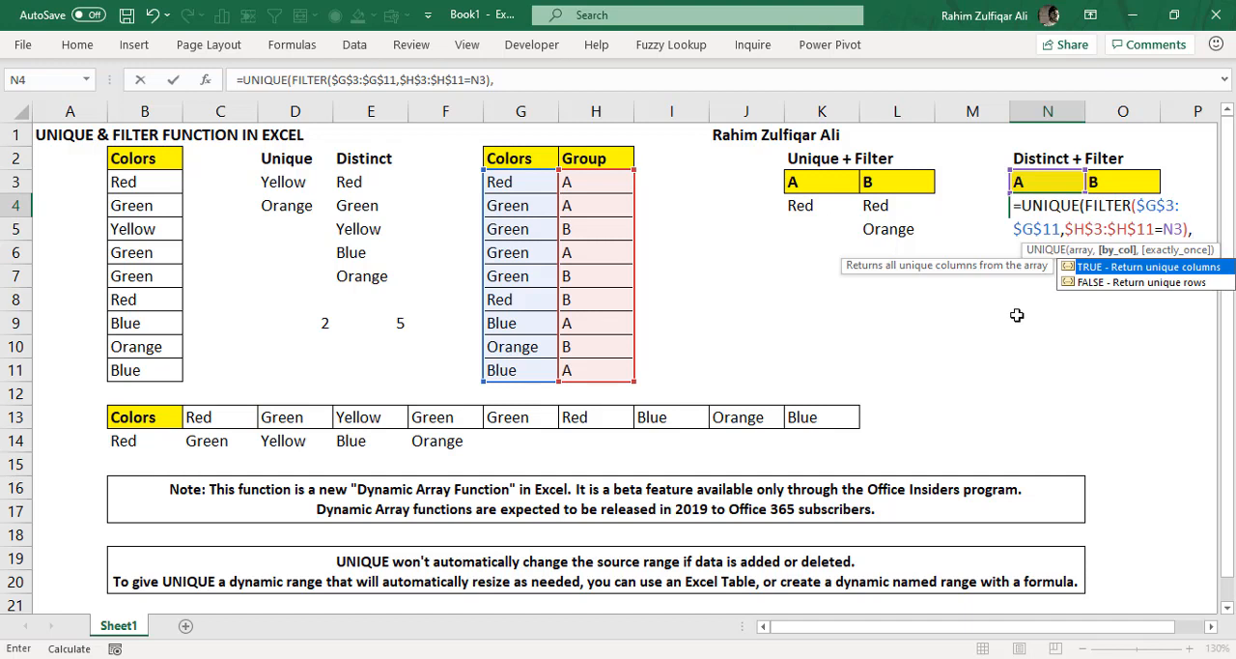
key(Down)
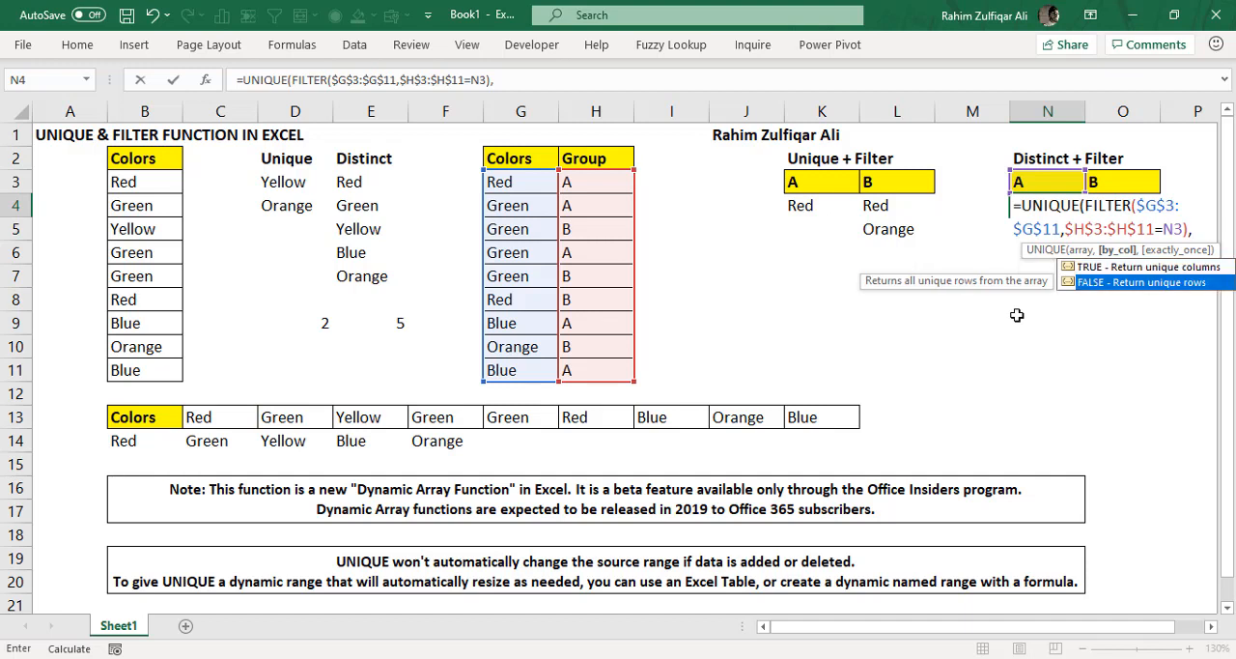
key(Tab)
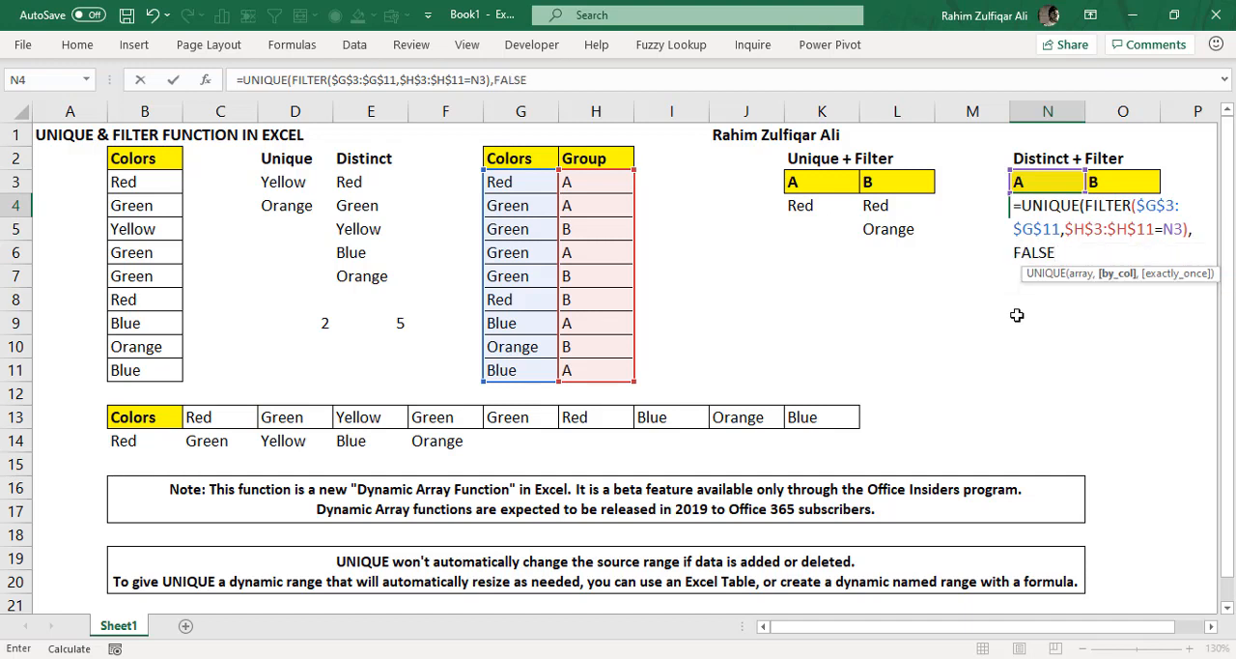
text(,)
key(Down)
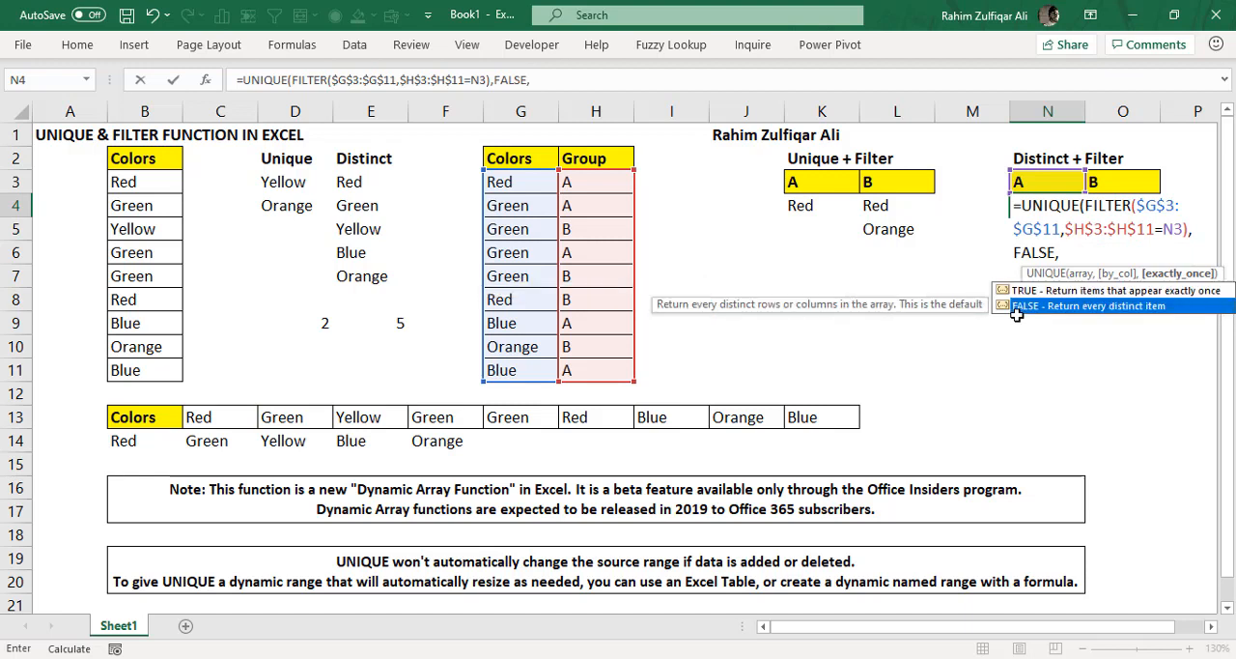
key(Tab)
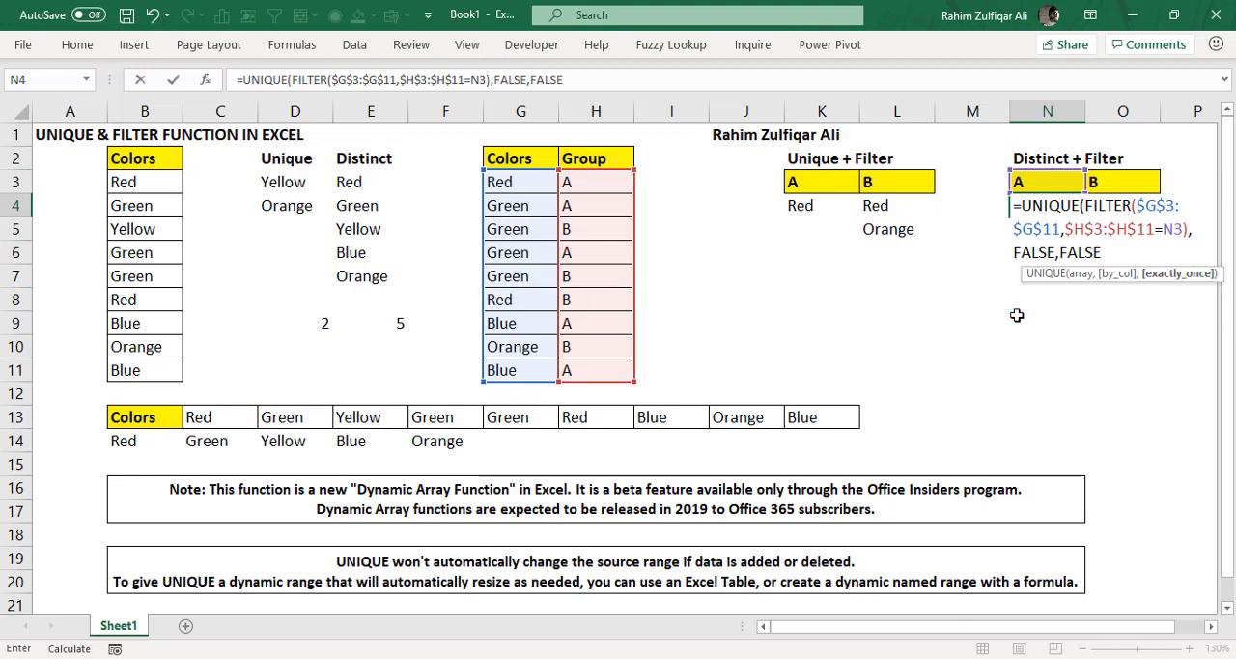
text())
key(ctrl+Return)
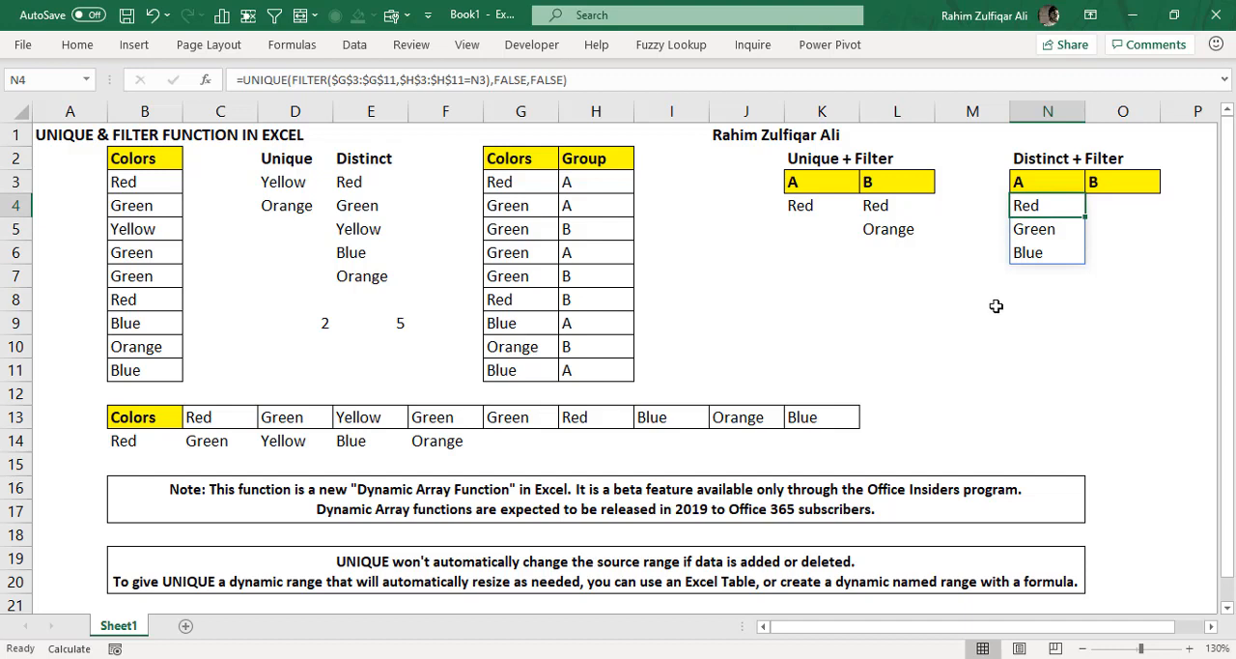
- Compare the colors and groups in G3:H11 with group A's distinct colors in N4:N6 and its unique color in K4
drag(499, 182, 592, 372)
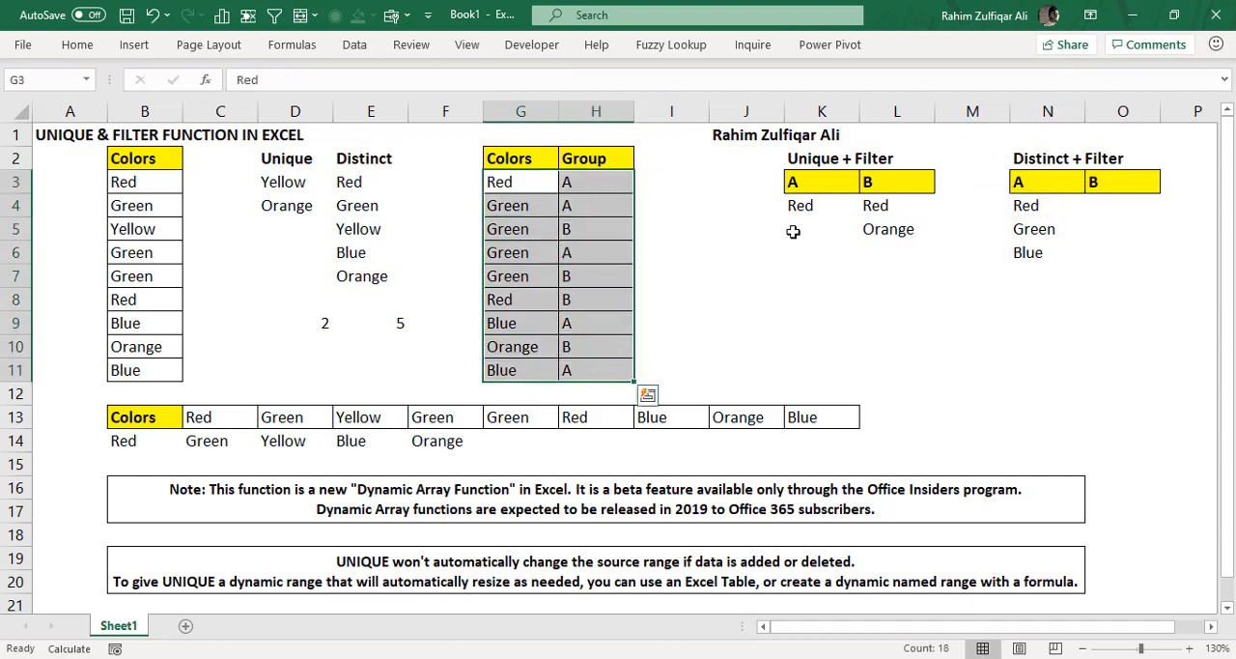
click(816, 159)
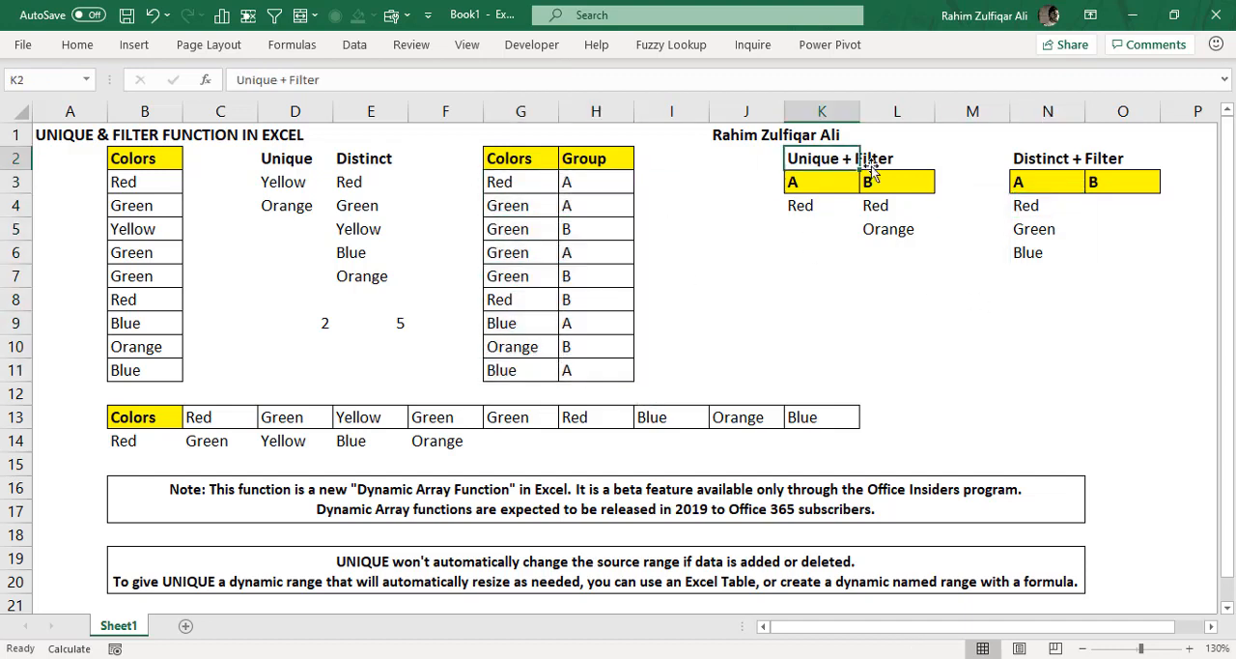
click(1030, 157)
drag(1036, 202, 1030, 250)
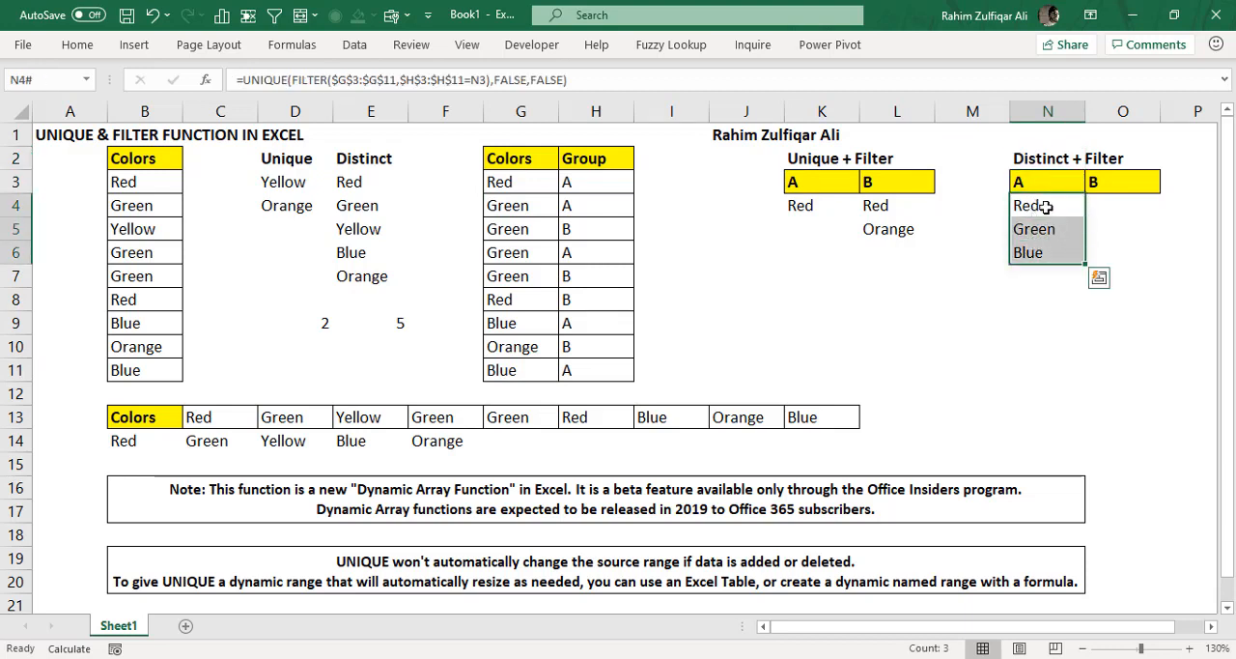
click(1043, 233)
click(1040, 252)
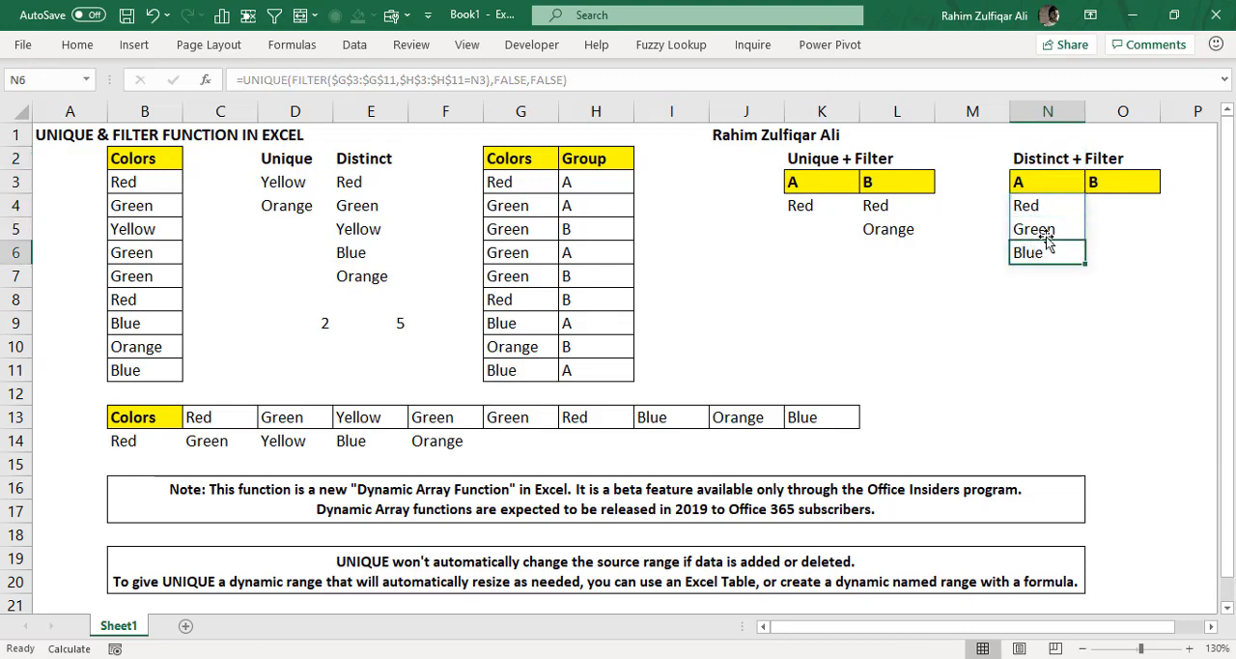
click(1043, 231)
click(1043, 254)
click(1043, 231)
click(1041, 245)
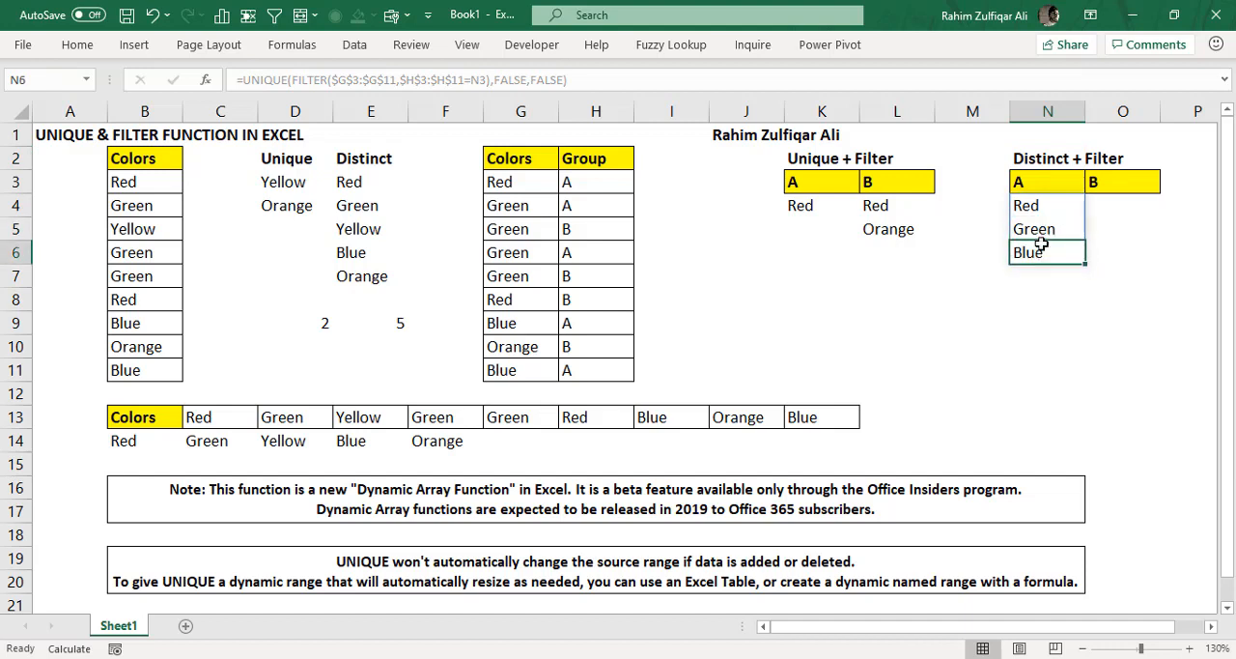
click(1045, 232)
click(1043, 207)
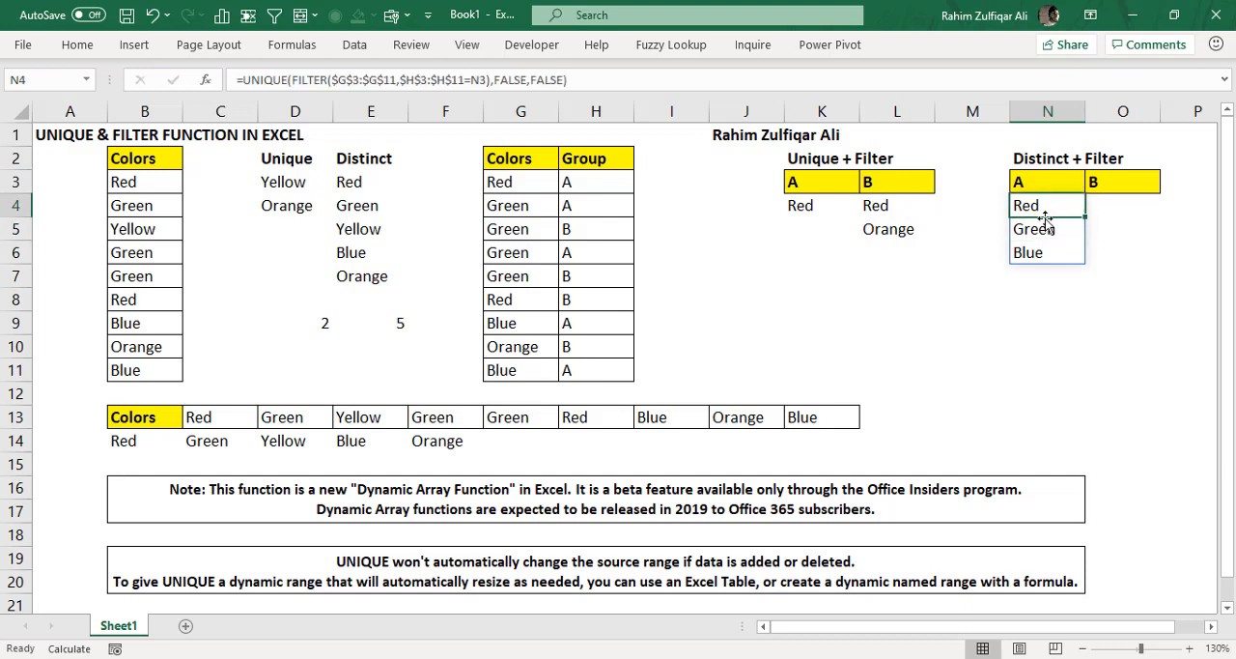
click(1053, 295)
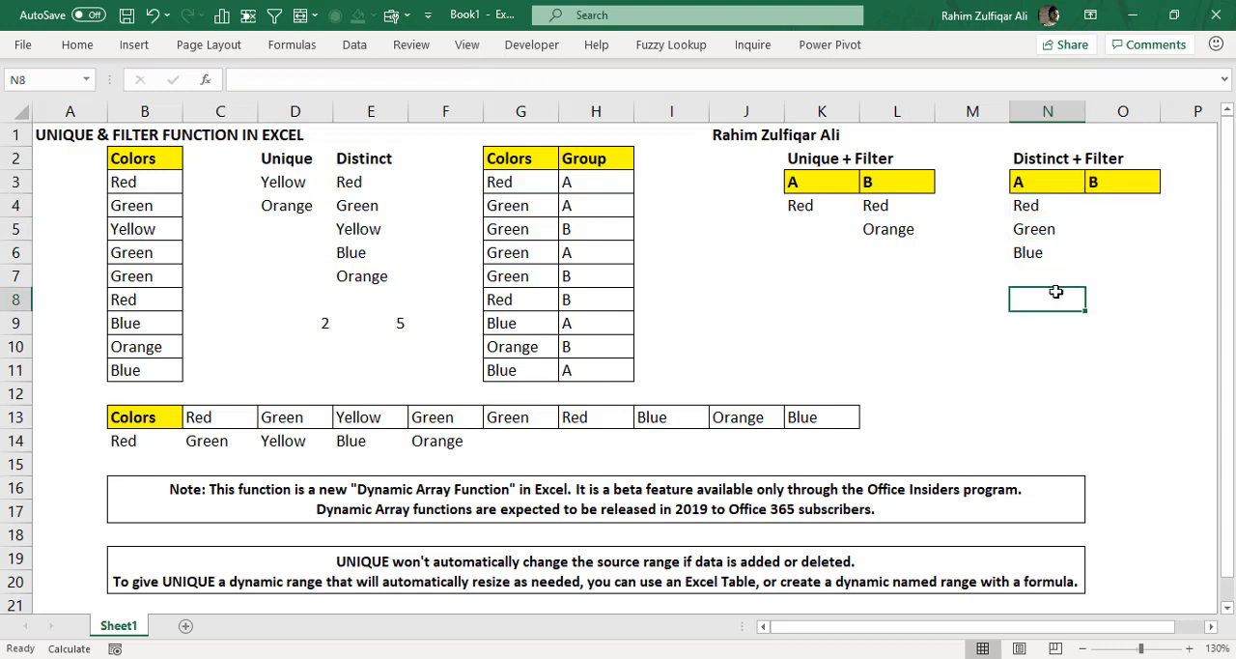
drag(1043, 228, 1043, 253)
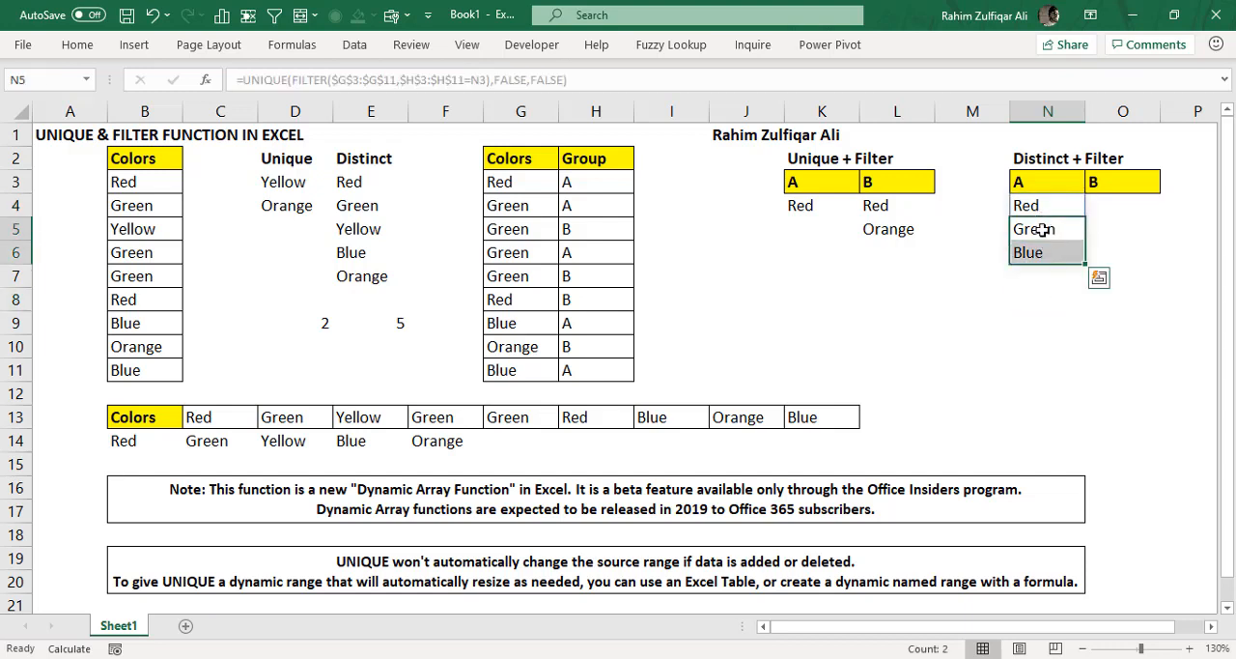
click(821, 206)
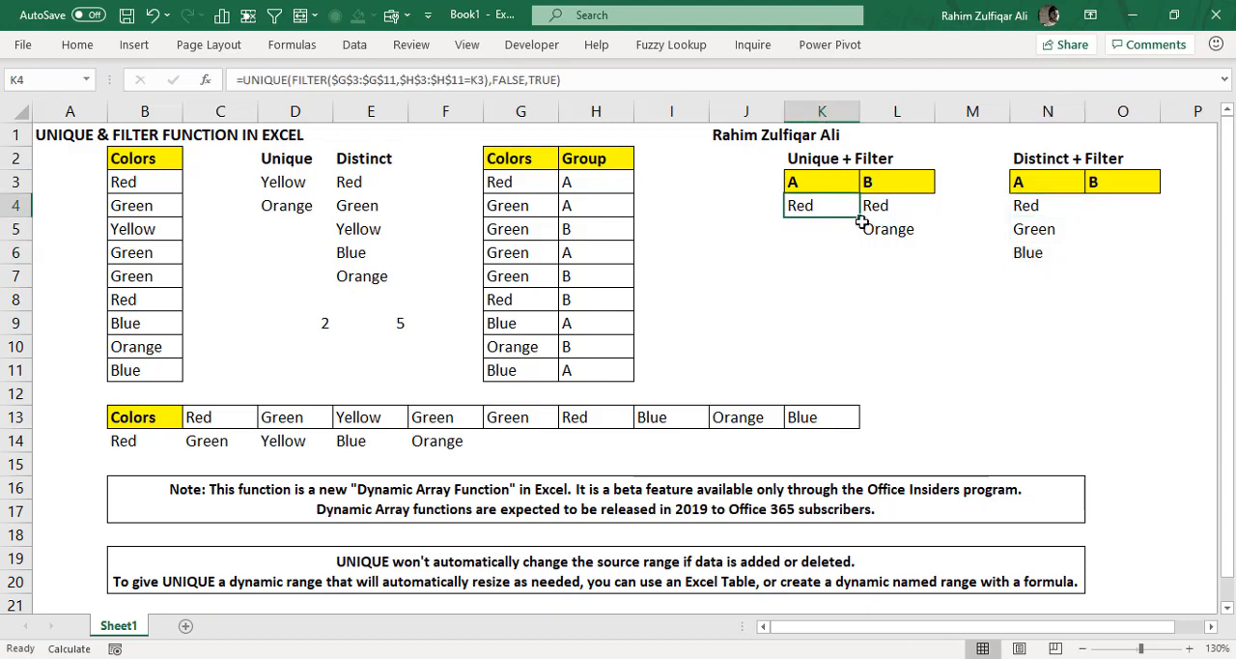
- Copy the distinct-color formula from N4 to O4 for group B and check that its condition references O3
click(1101, 206)
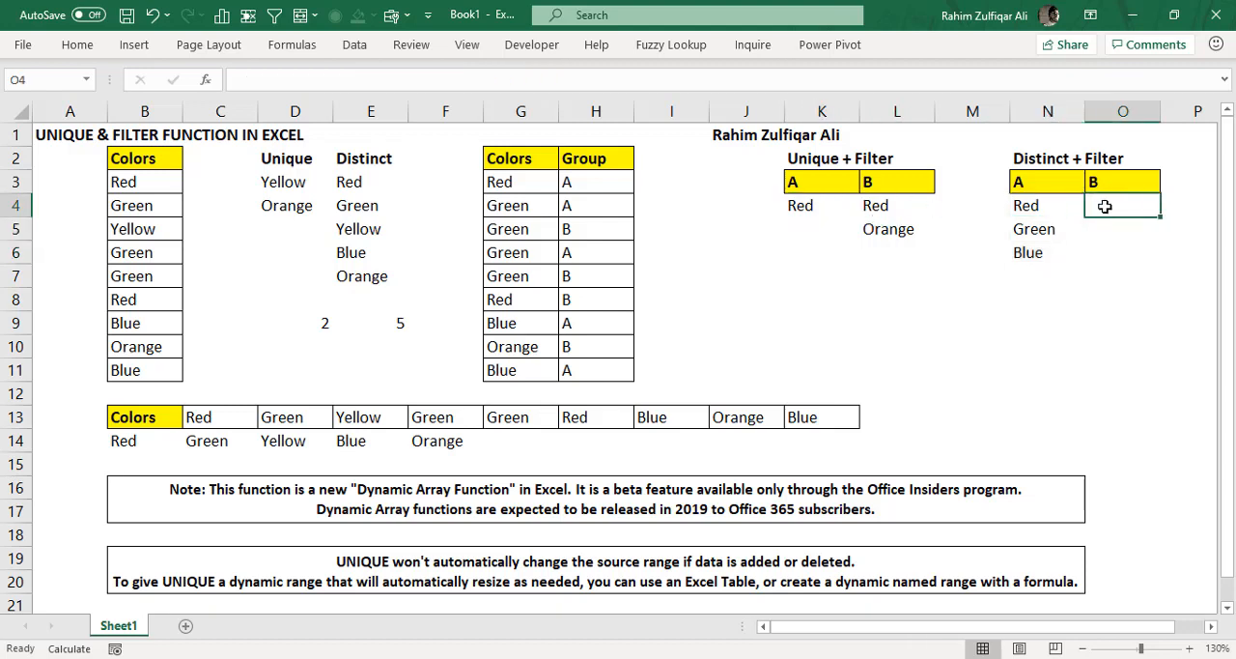
click(1034, 206)
key(ctrl+c)
key(Right)
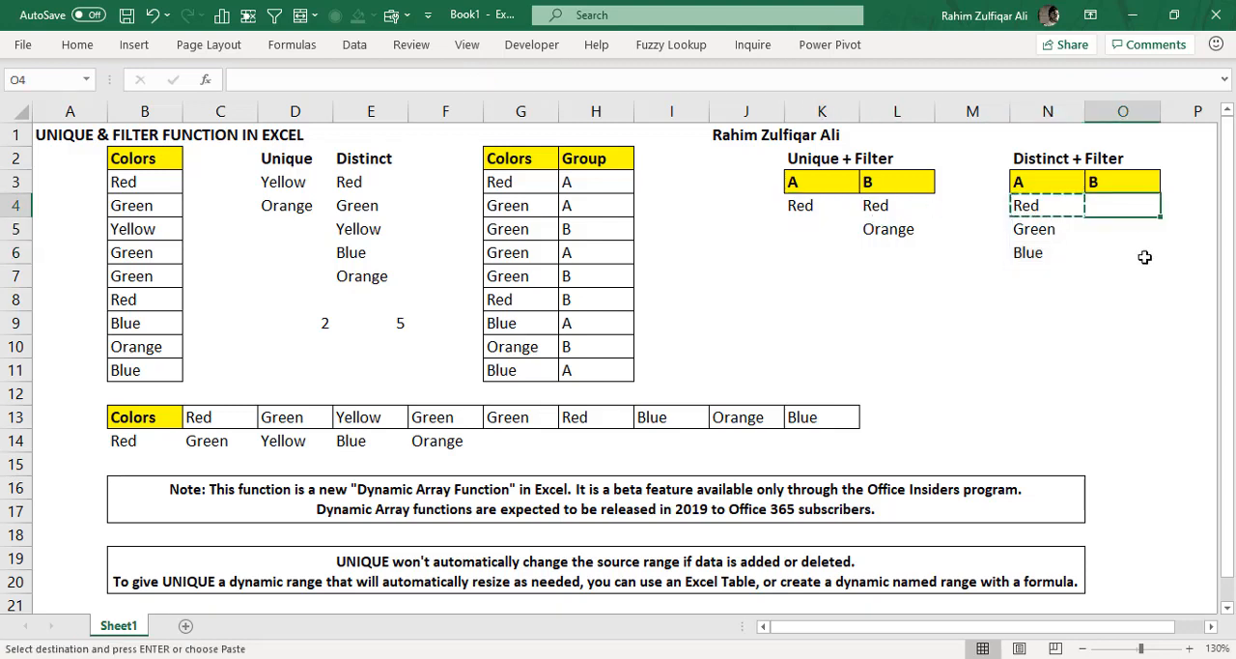
key(Return)
key(F2)
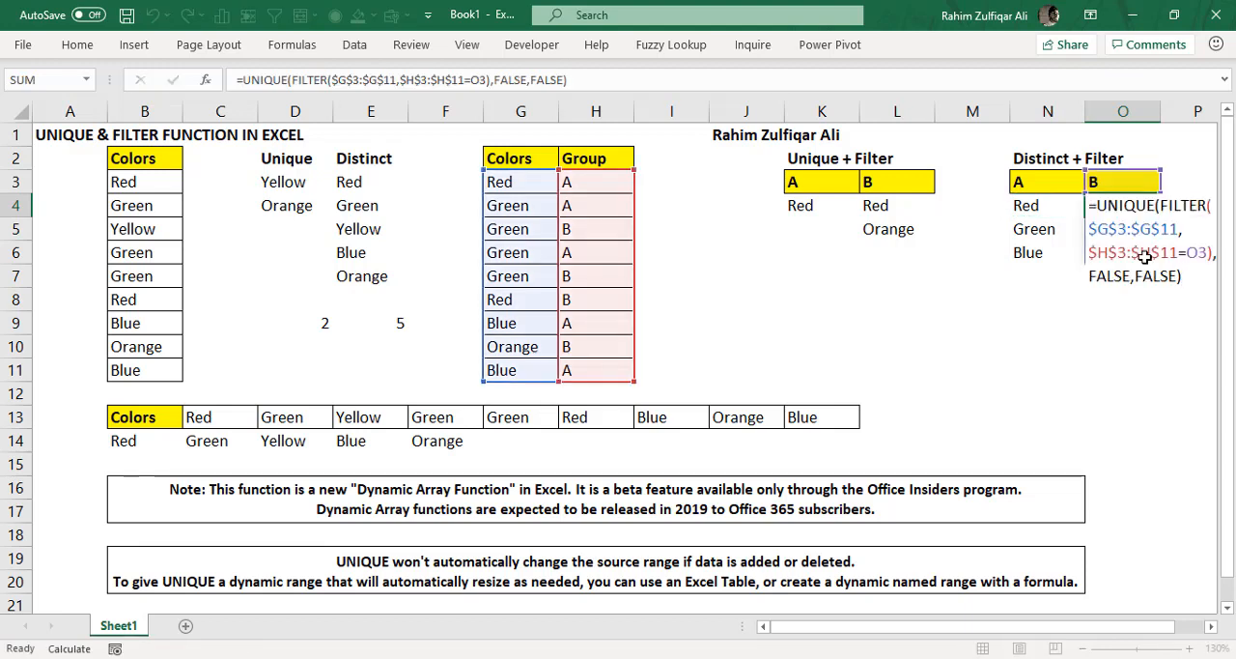
key(Return)
key(Left)
key(Right)
key(Up)
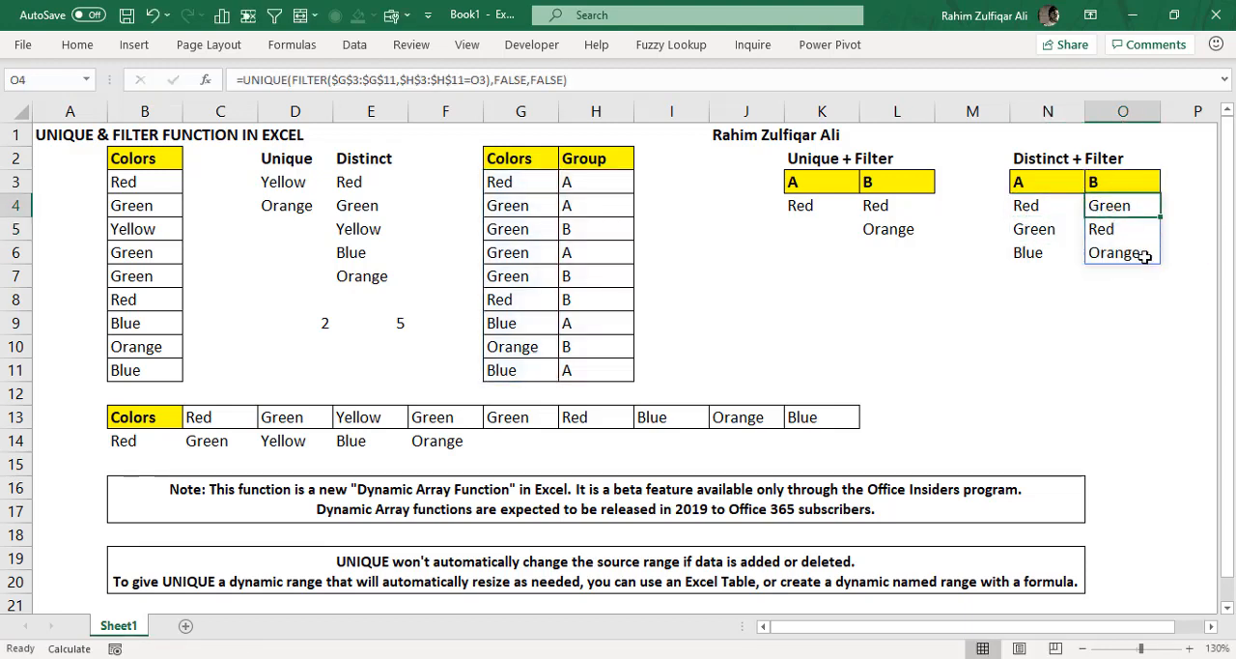
- Review group B's distinct colors in O4:O6, the UNIQUE formula in D3, and the combined UNIQUE and FILTER formulas in L4 and K4
click(1107, 235)
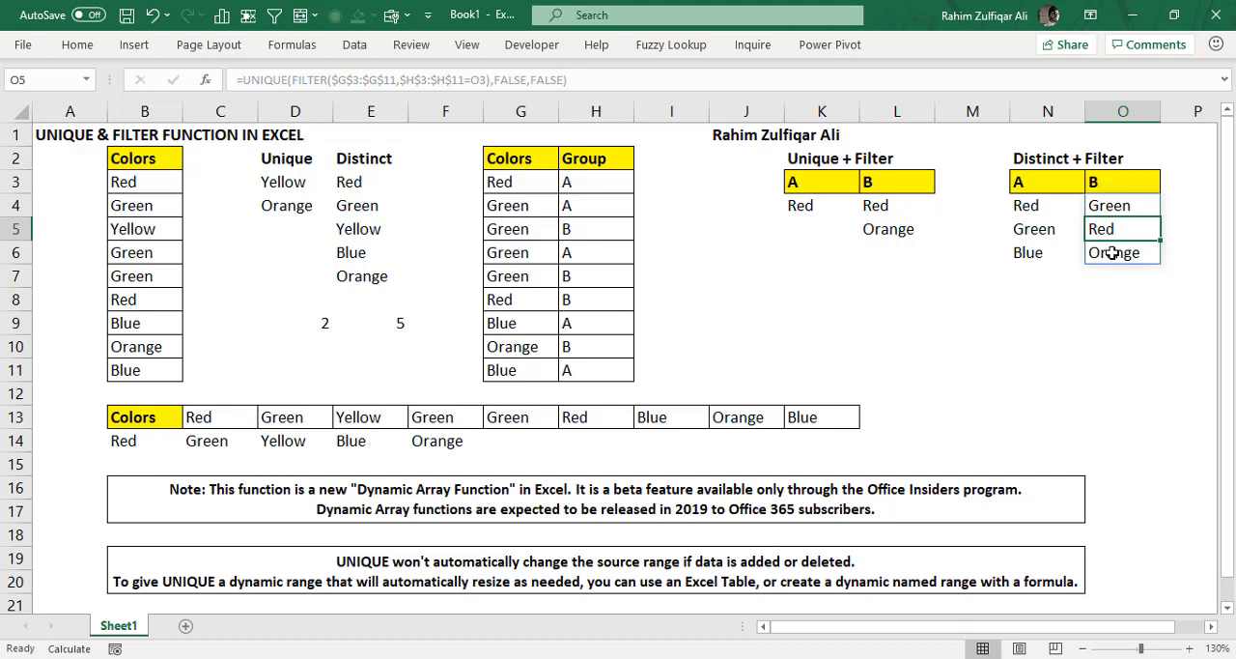
click(1120, 255)
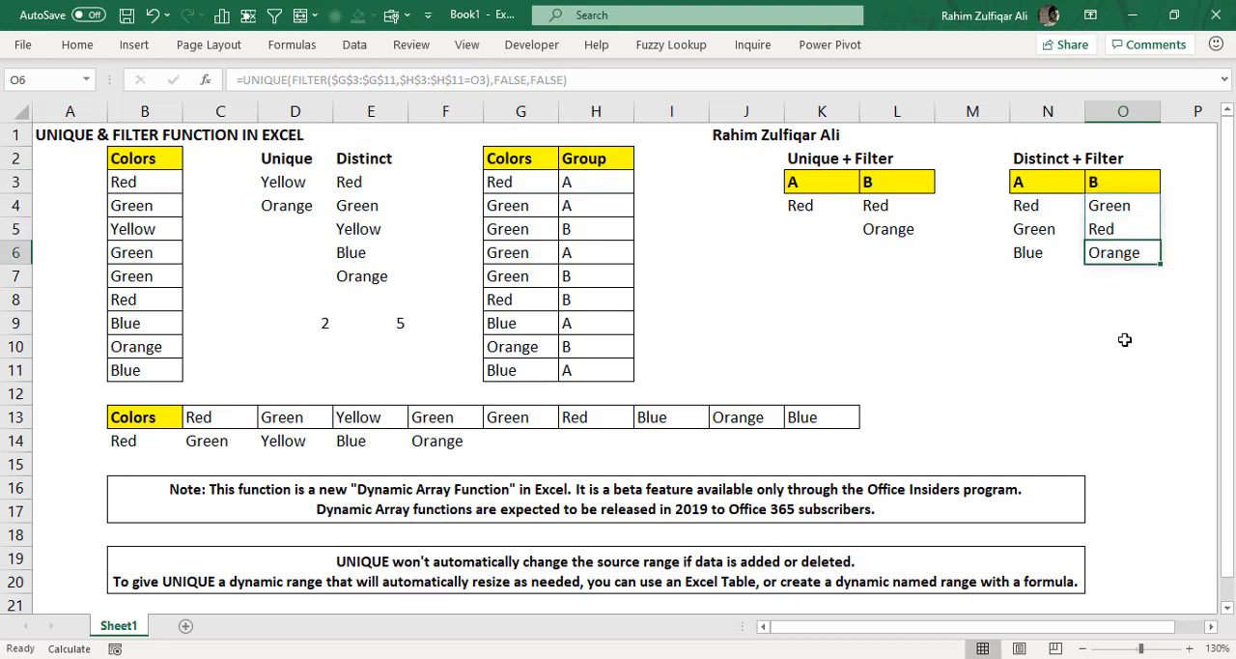
click(1111, 185)
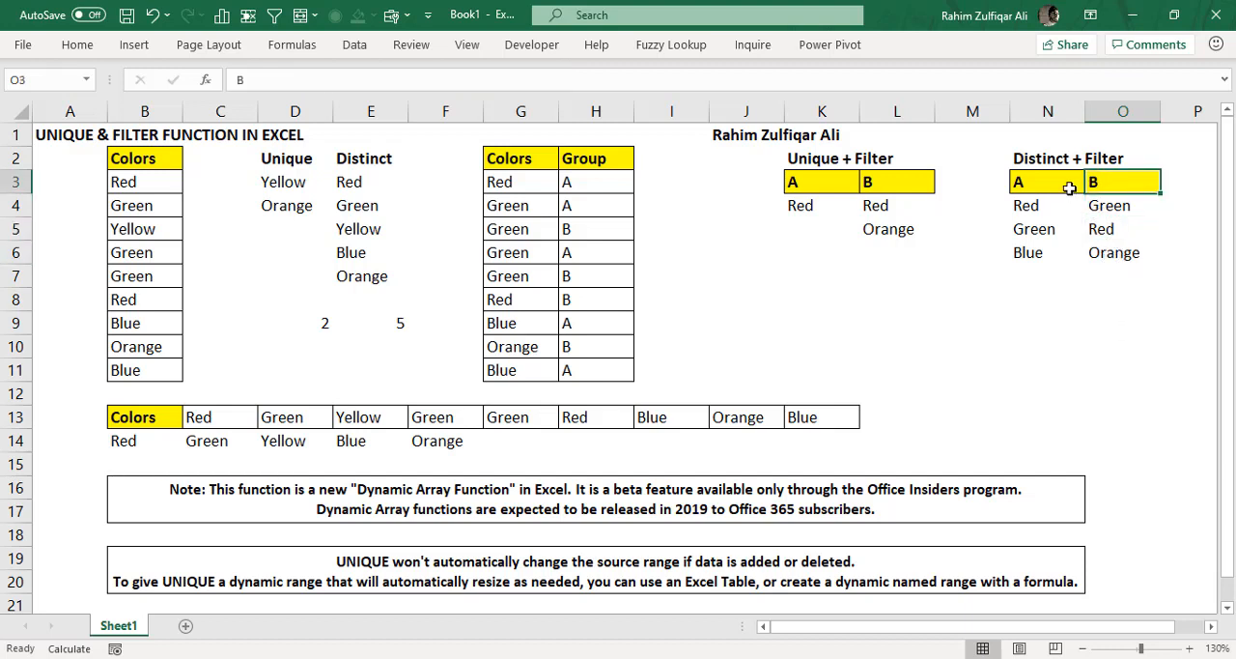
drag(1118, 205, 1130, 251)
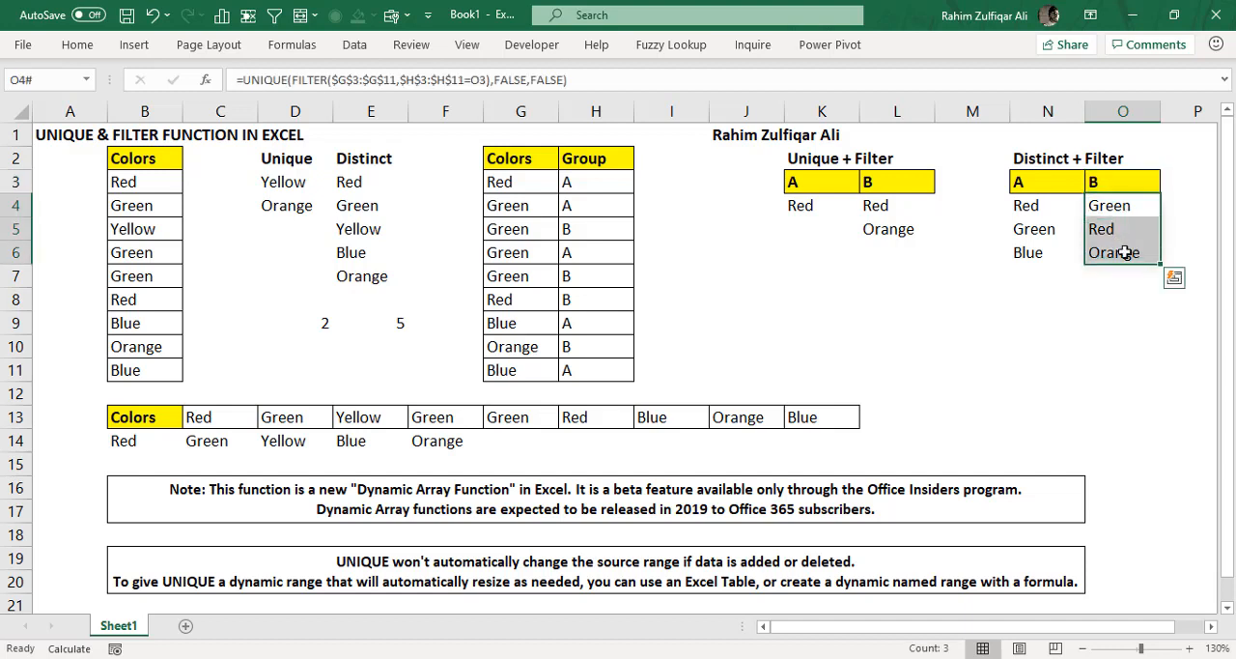
click(1054, 282)
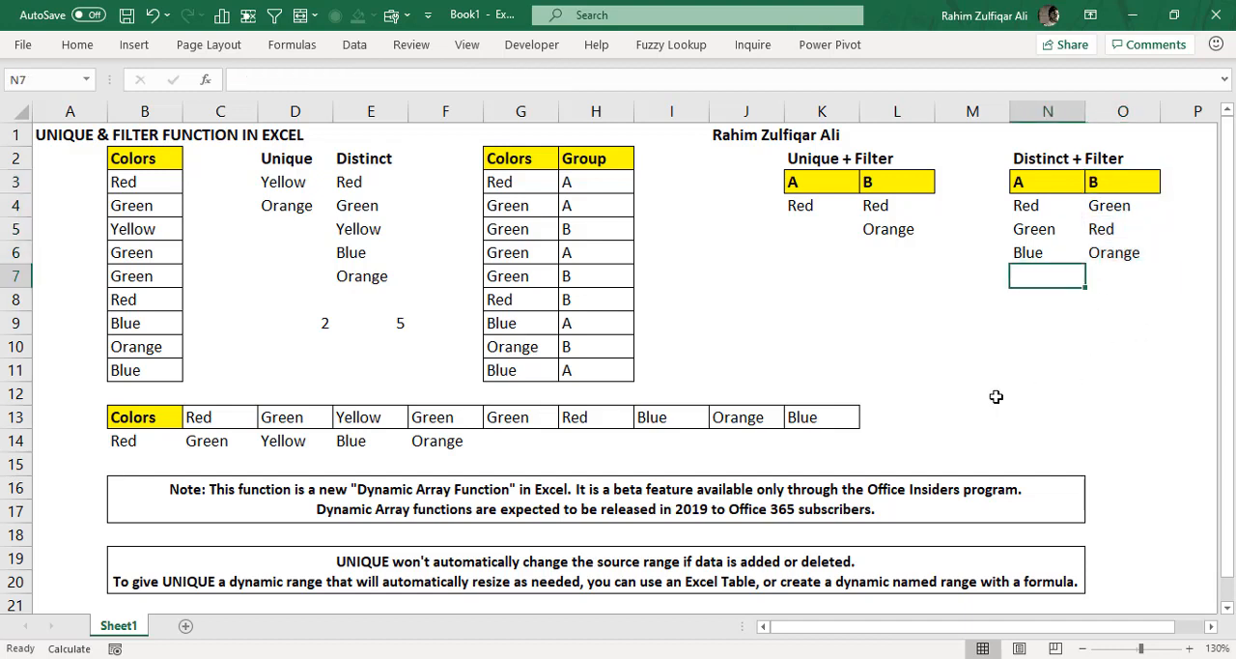
double_click(273, 182)
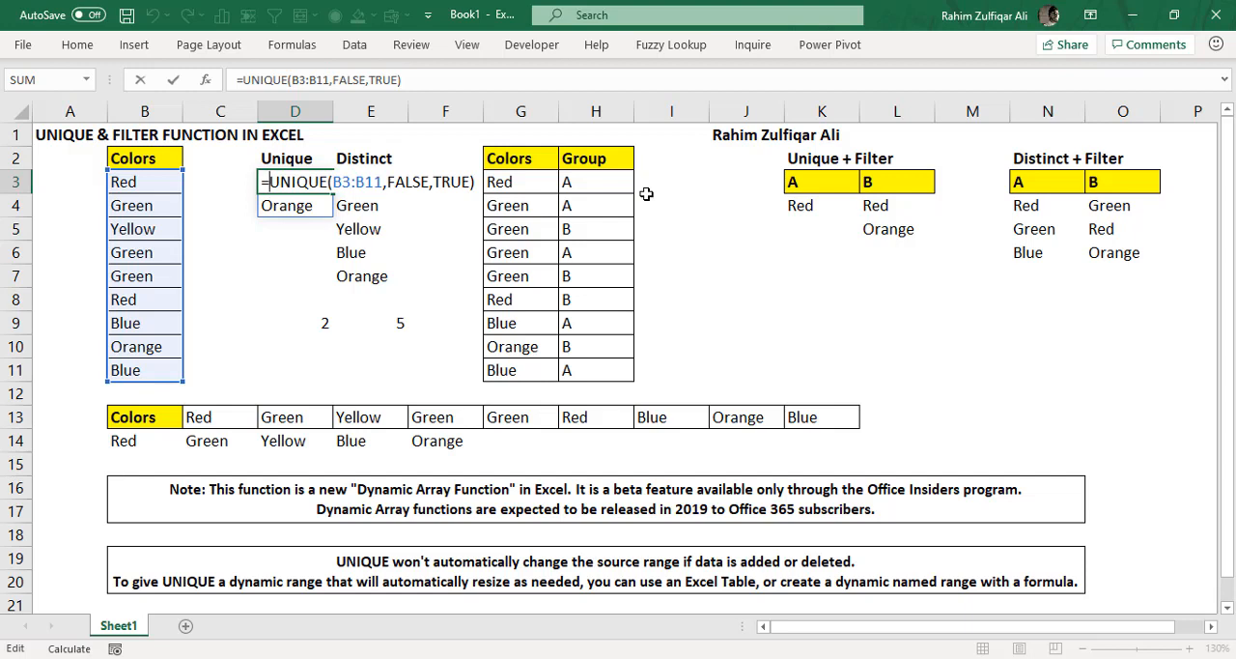
key(Return)
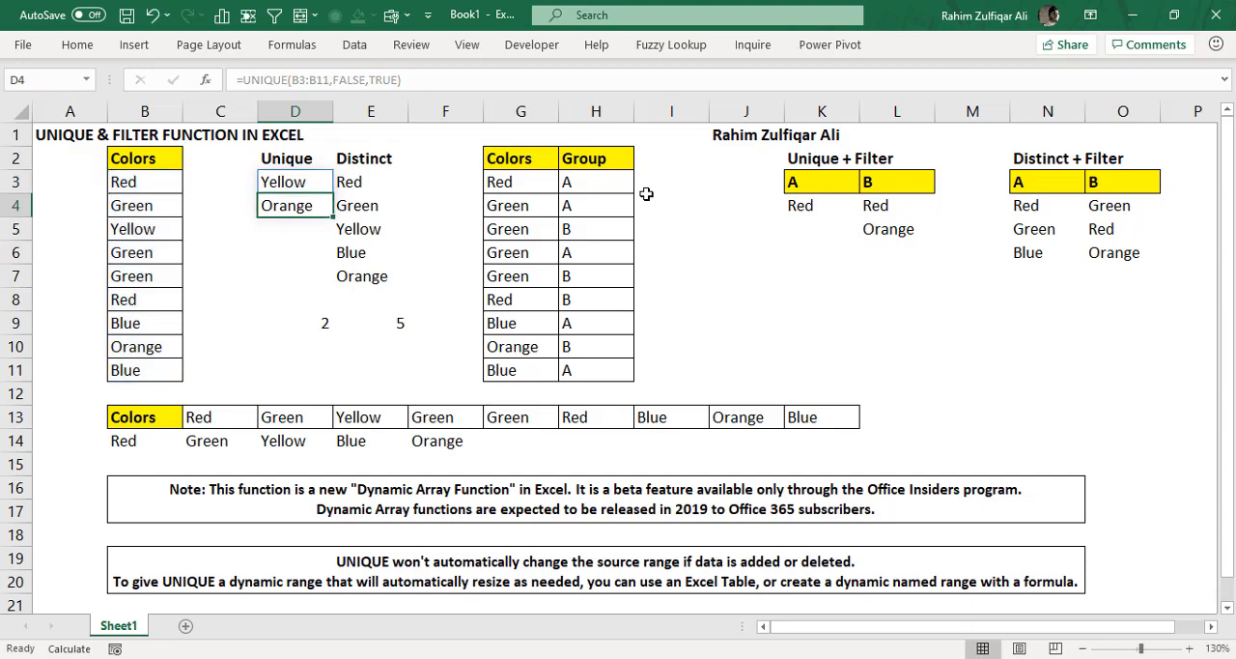
double_click(875, 205)
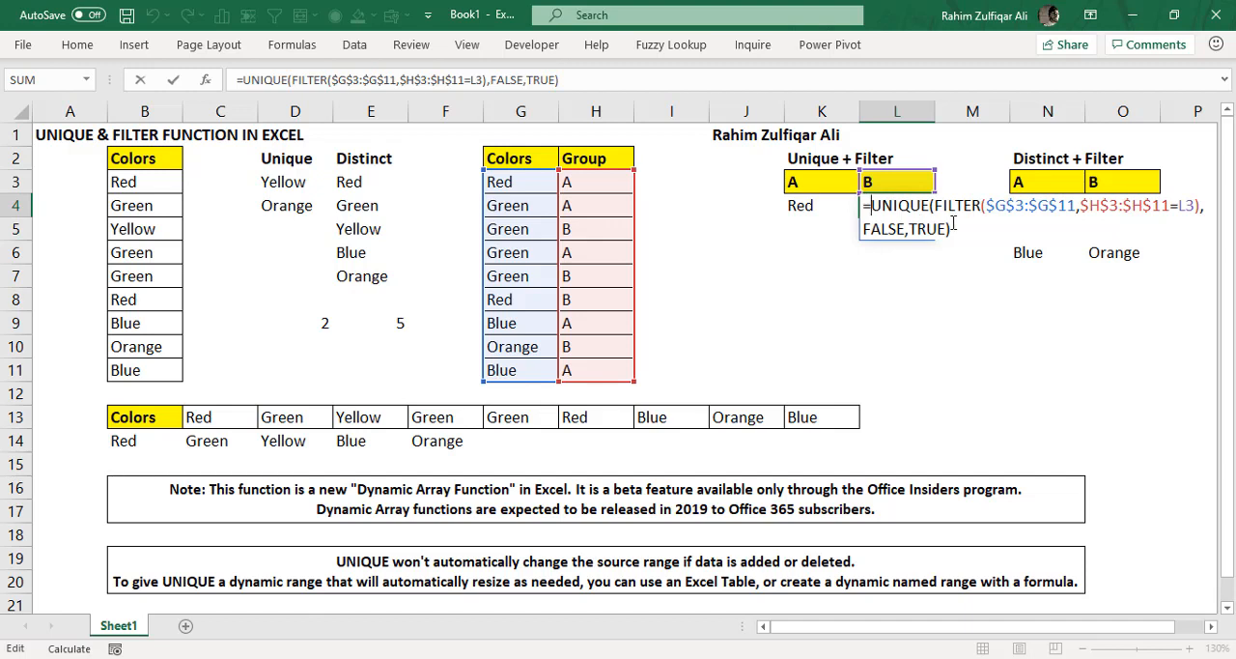
click(955, 227)
key(Return)
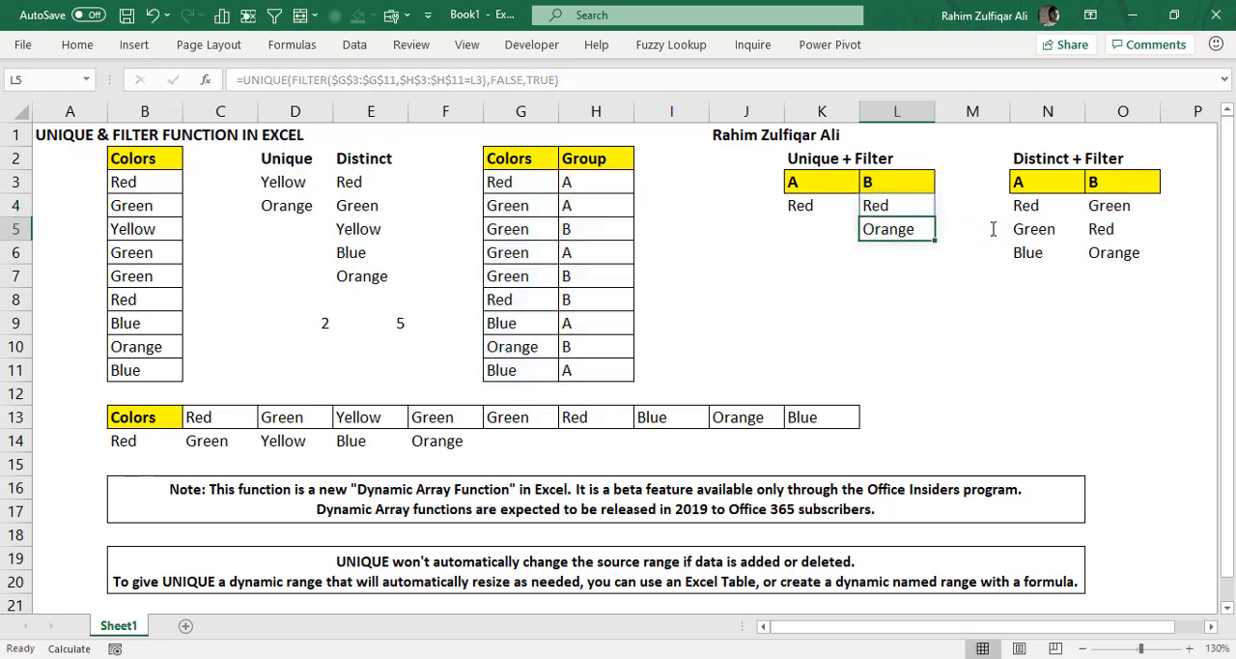
click(828, 221)
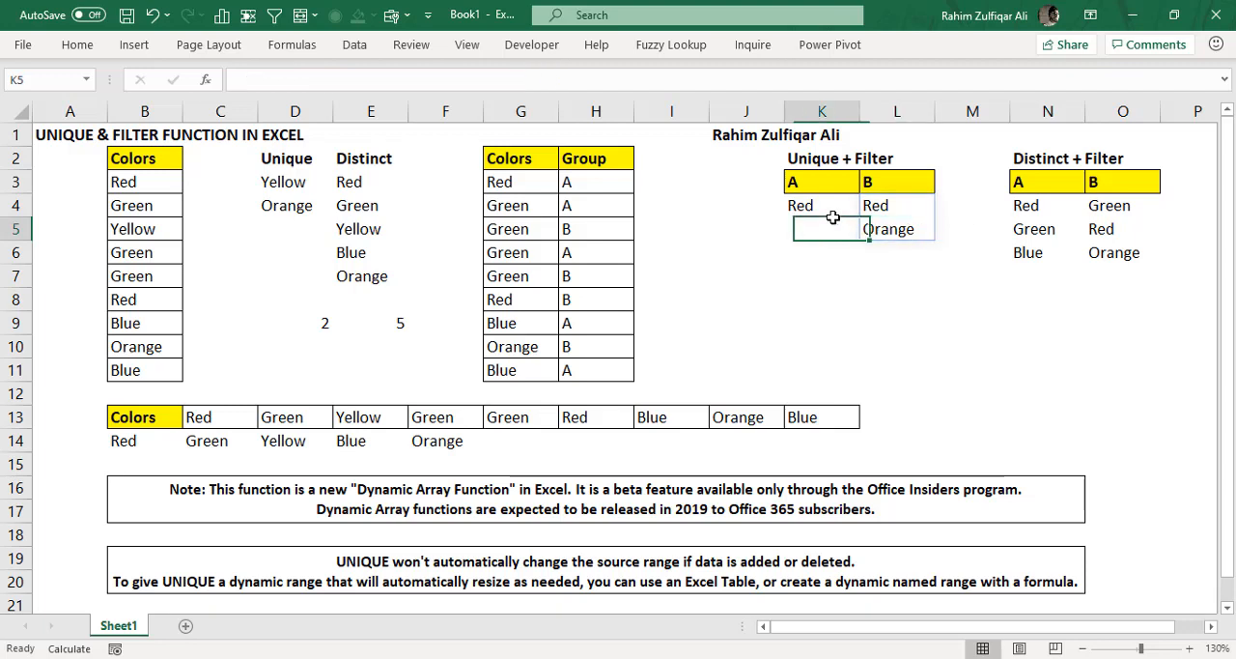
click(827, 205)
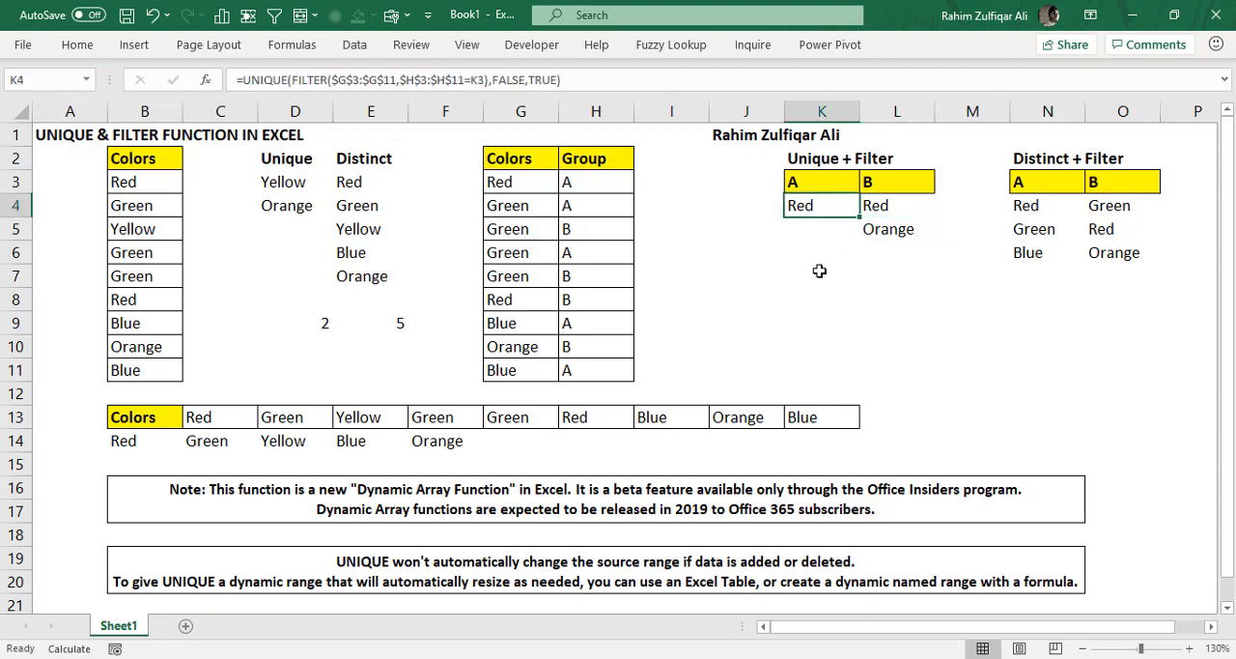